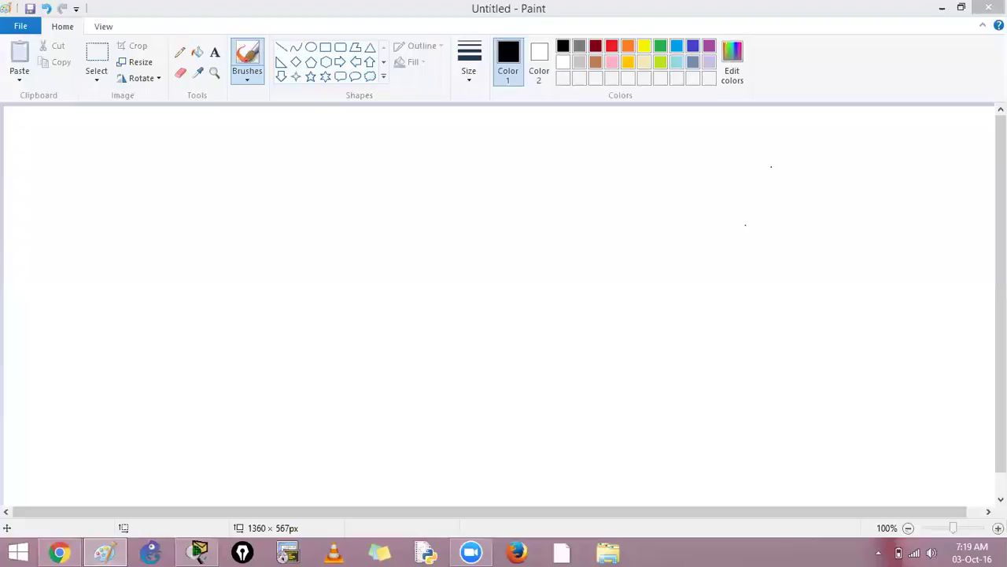
Draw two square switch boxes joined by two horizontal link bars, after undoing a stray stroke.
drag(163, 231, 229, 301)
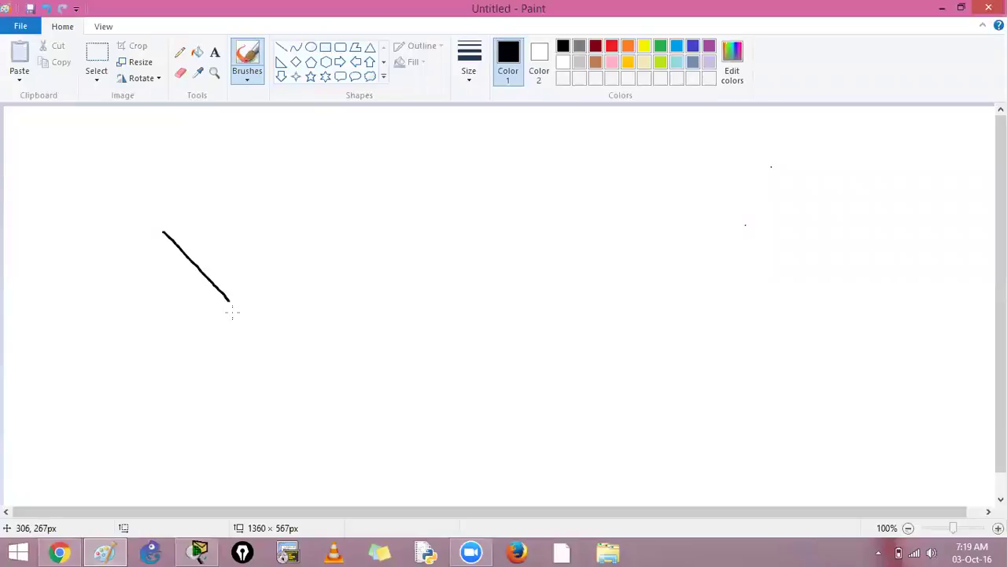
key(ctrl+z)
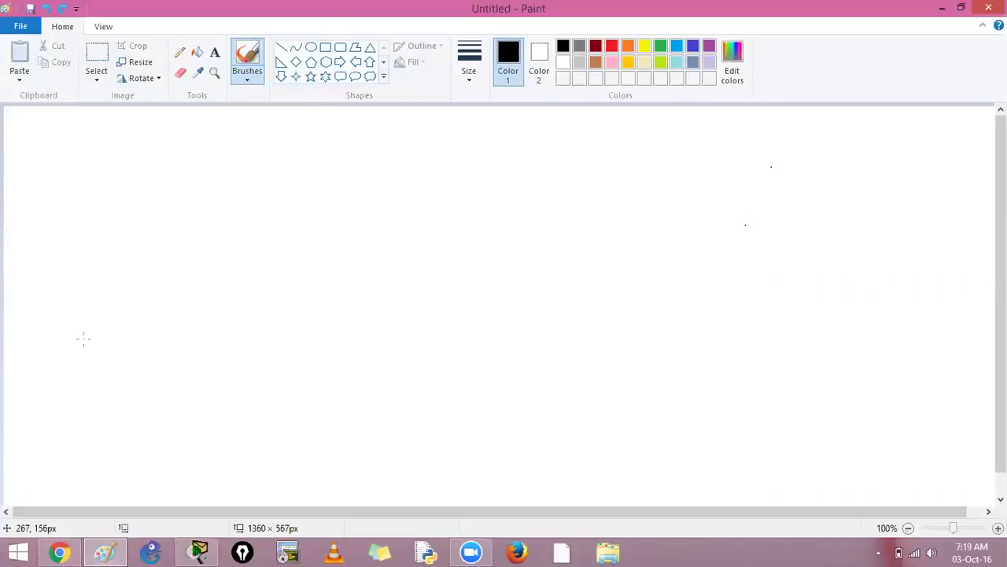
click(326, 47)
mouse_move(126, 240)
mouse_down()
mouse_move(157, 313)
mouse_move(233, 344)
mouse_up()
drag(440, 230, 548, 340)
drag(234, 272, 440, 290)
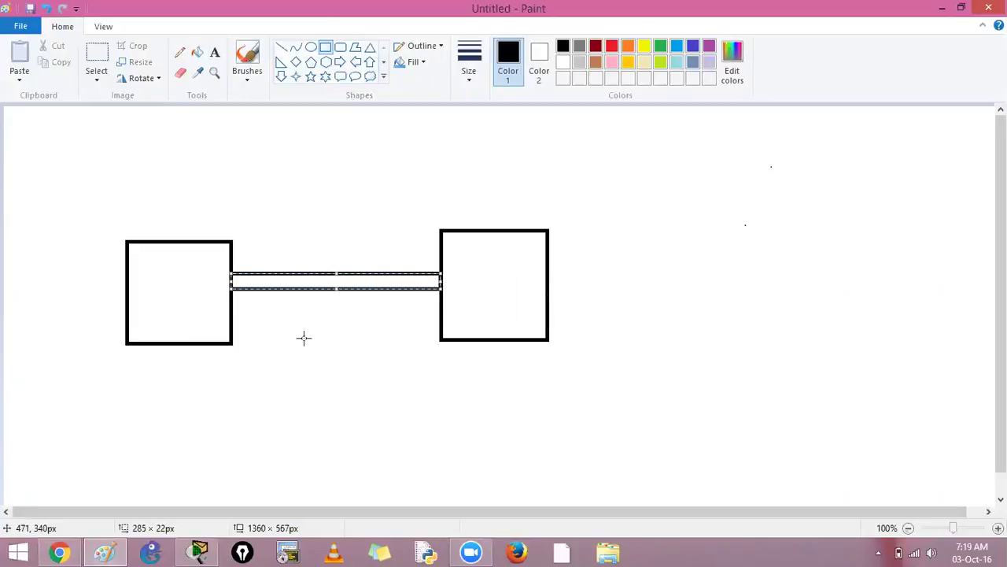
drag(231, 305, 441, 318)
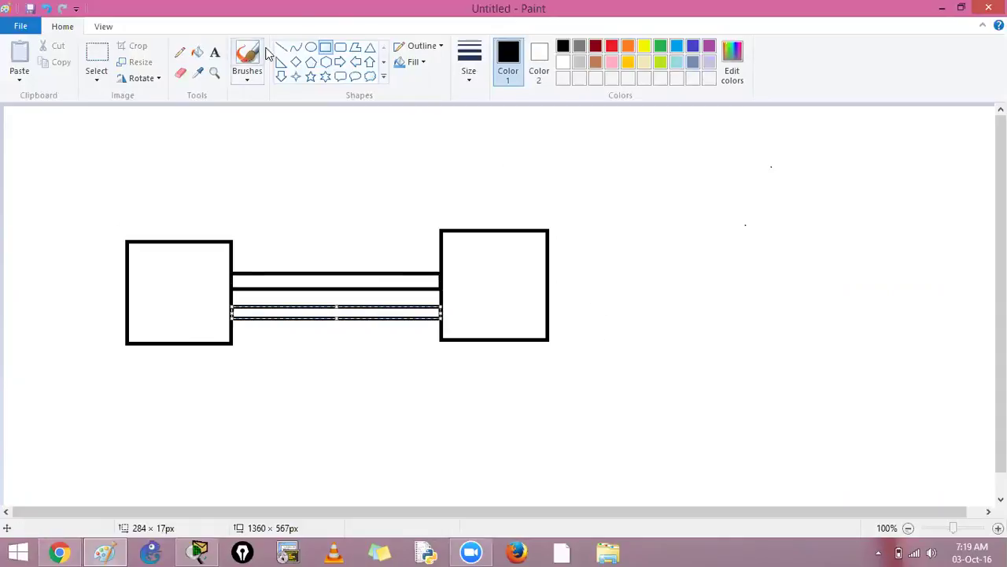
Label the link ends '1' and '4' beside both switch boxes.
click(215, 59)
click(243, 247)
text(1)
click(243, 322)
click(243, 318)
text(4)
click(427, 252)
click(424, 240)
text(1)
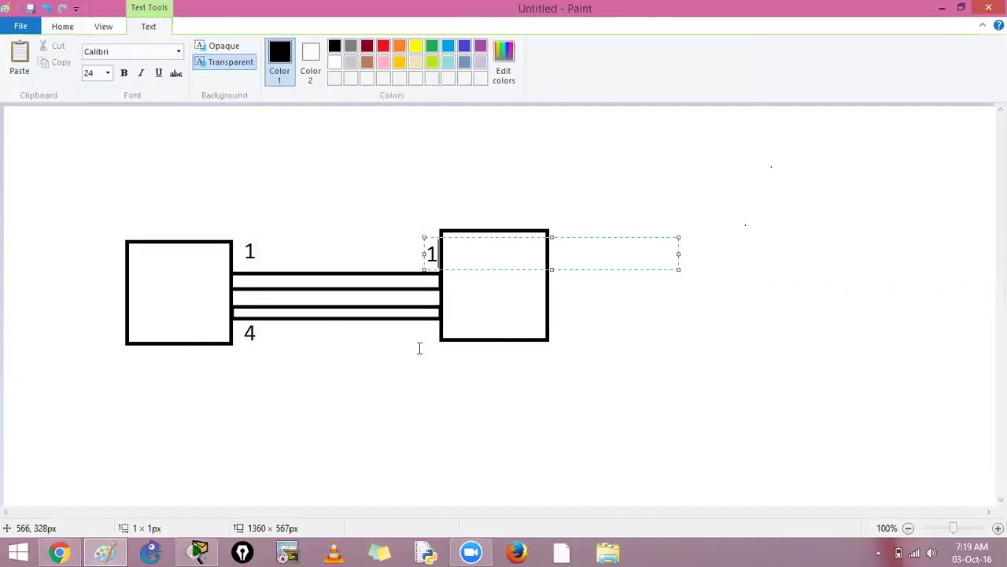
click(420, 343)
click(421, 339)
text(4)
click(394, 387)
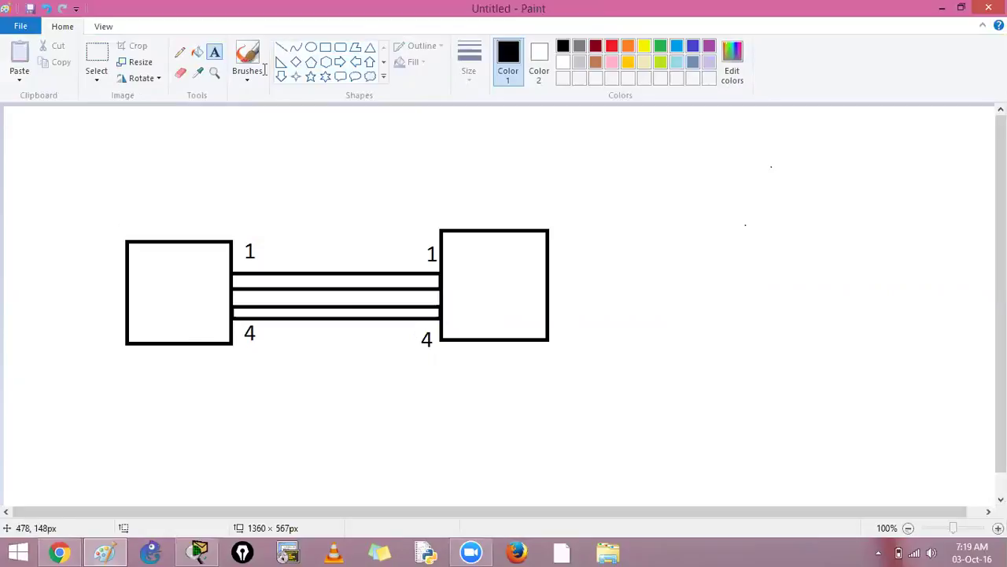
Retouch the right part of the third link with a thicker pencil stroke.
click(180, 51)
drag(310, 254, 337, 230)
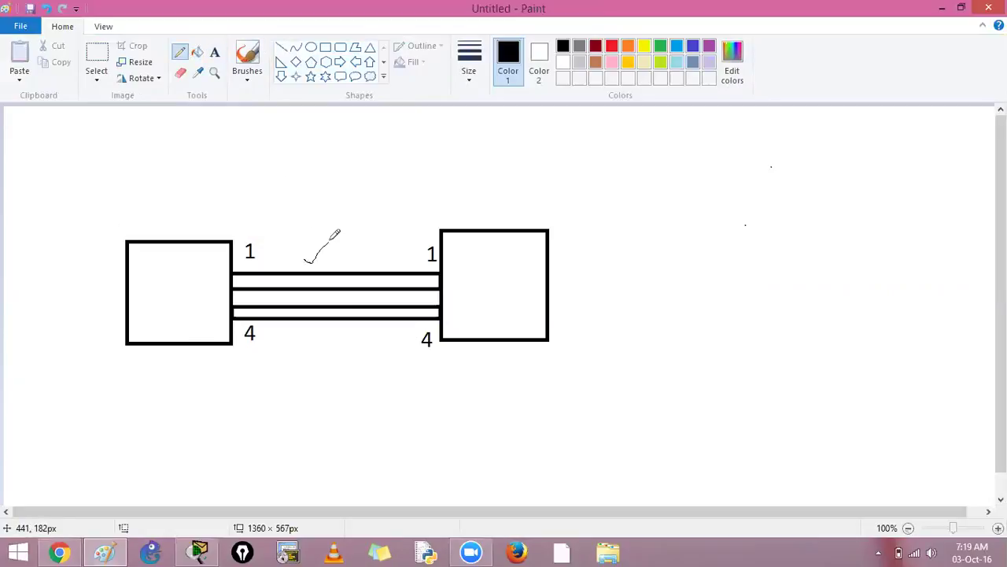
key(ctrl+z)
click(469, 63)
click(464, 159)
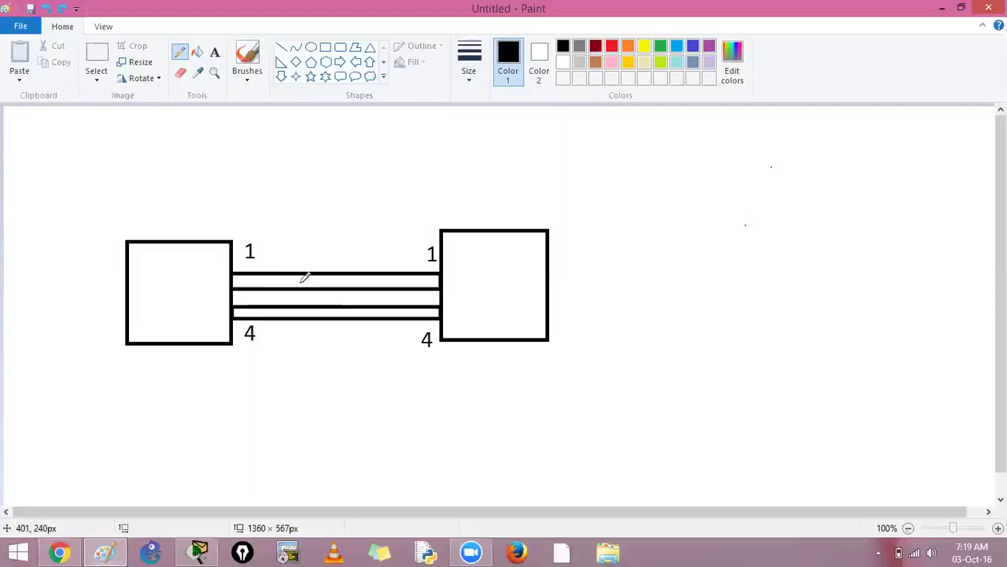
drag(438, 305, 334, 306)
Type 'Port bundling', 'port bonding' and 'Nic teaming' as a three-line note at the top left.
click(312, 49)
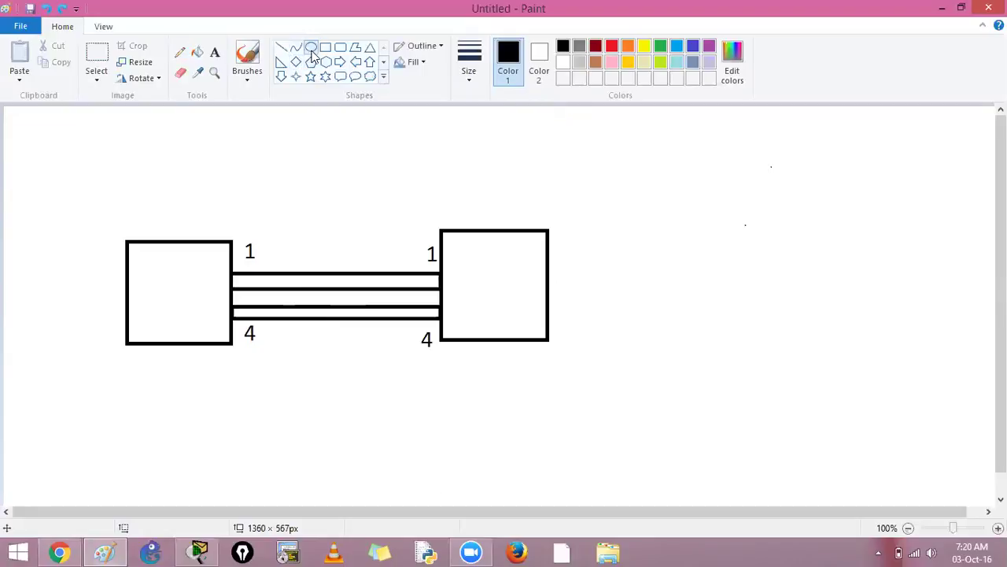
click(214, 52)
click(195, 124)
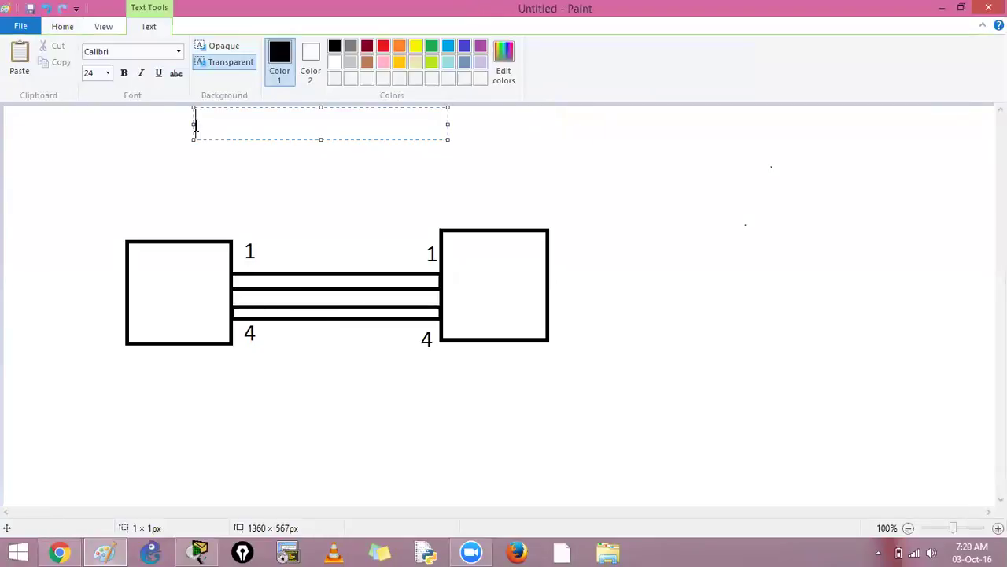
text(Port bunld)
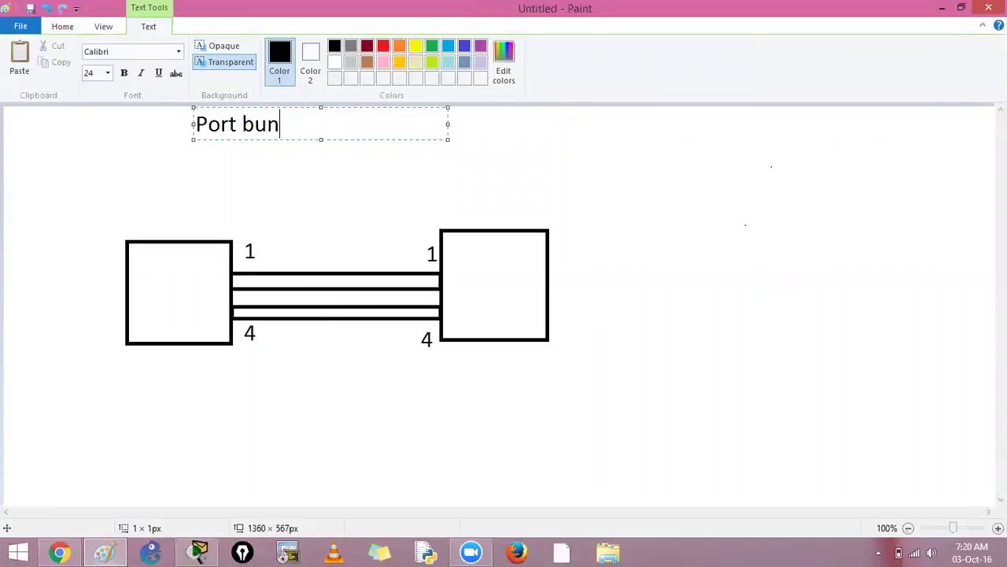
key(BackSpace)
key(BackSpace)
text(dpoi)
key(BackSpace)
key(BackSpace)
key(BackSpace)
text(kl)
key(BackSpace)
key(BackSpace)
text(ling)
key(Return)
text(port bo)
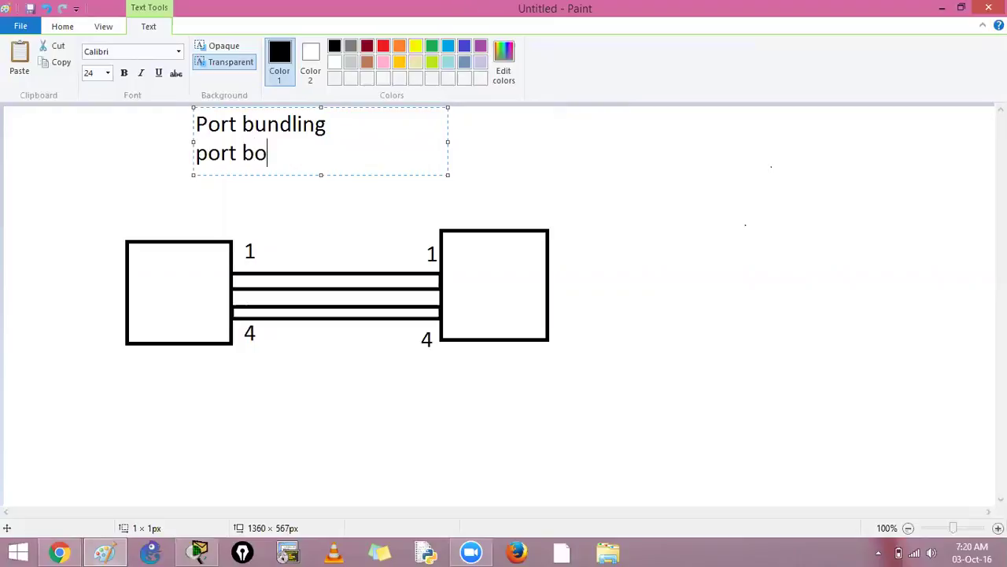
text(nding)
key(Return)
text(Nic teaming)
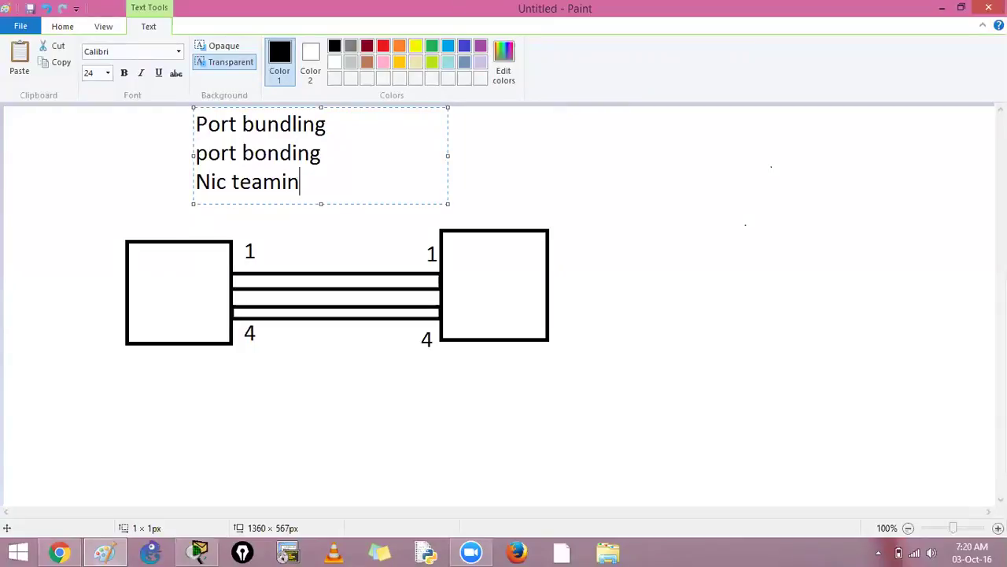
click(673, 228)
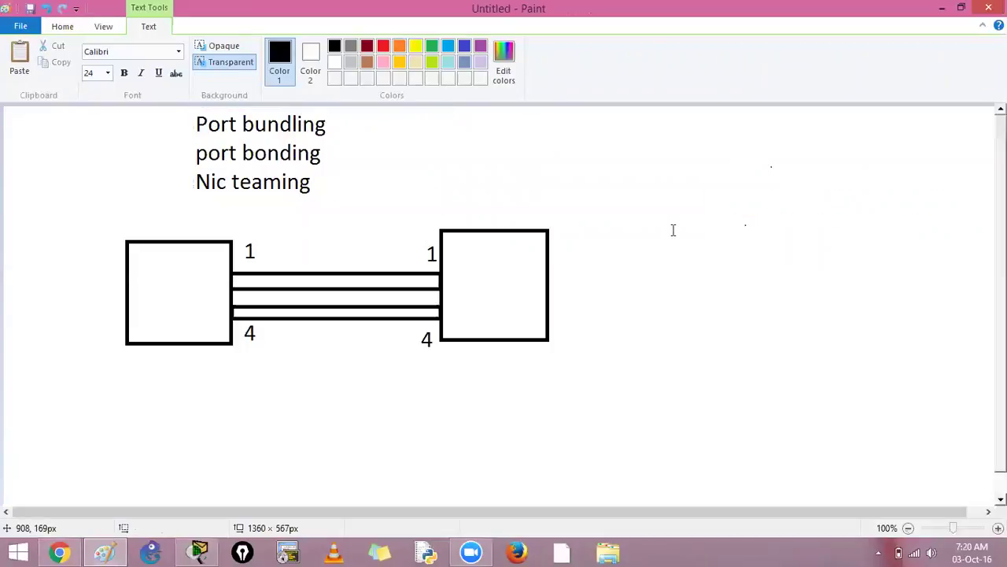
Add 'Port channel', 'etherchannel' and 'LAG link aggregation' to the right of the boxes.
click(674, 231)
text(Po)
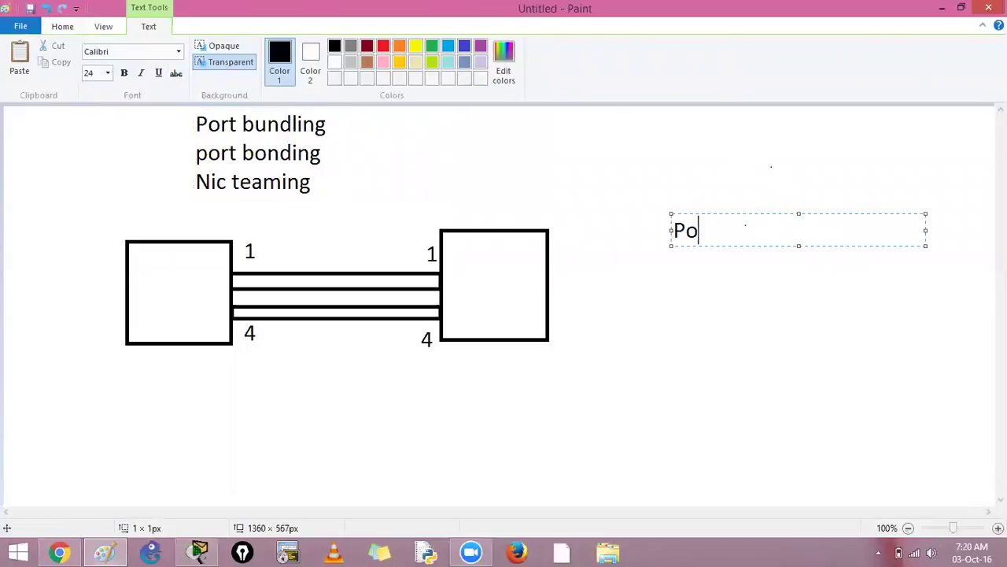
text(rt channel)
key(Return)
text(e)
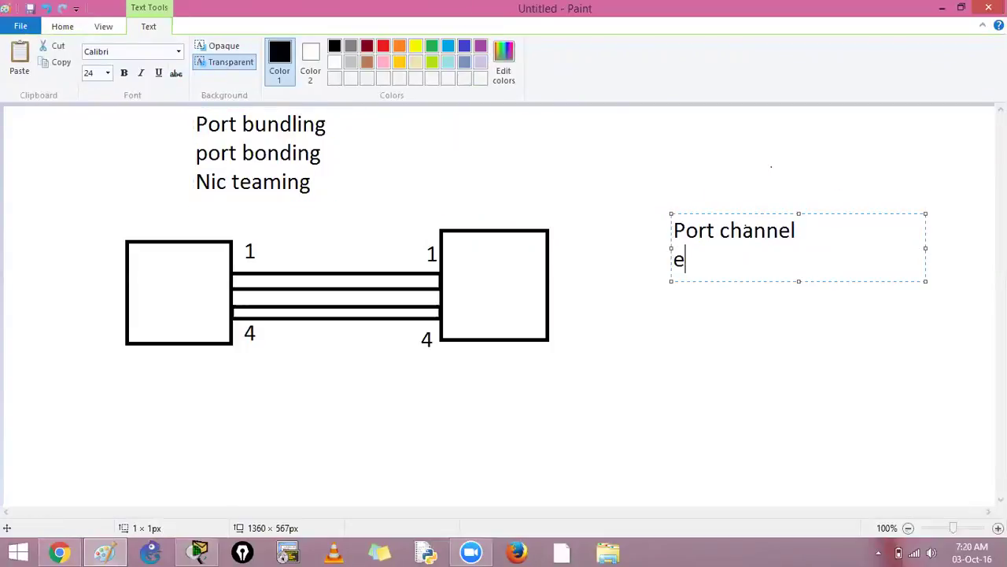
text(therchannel)
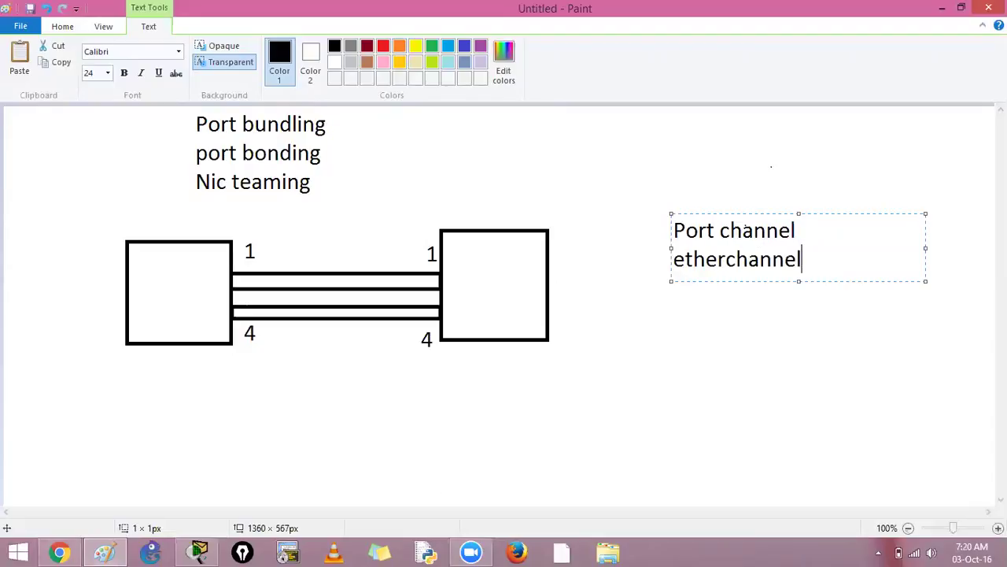
key(Return)
text(LAG lin)
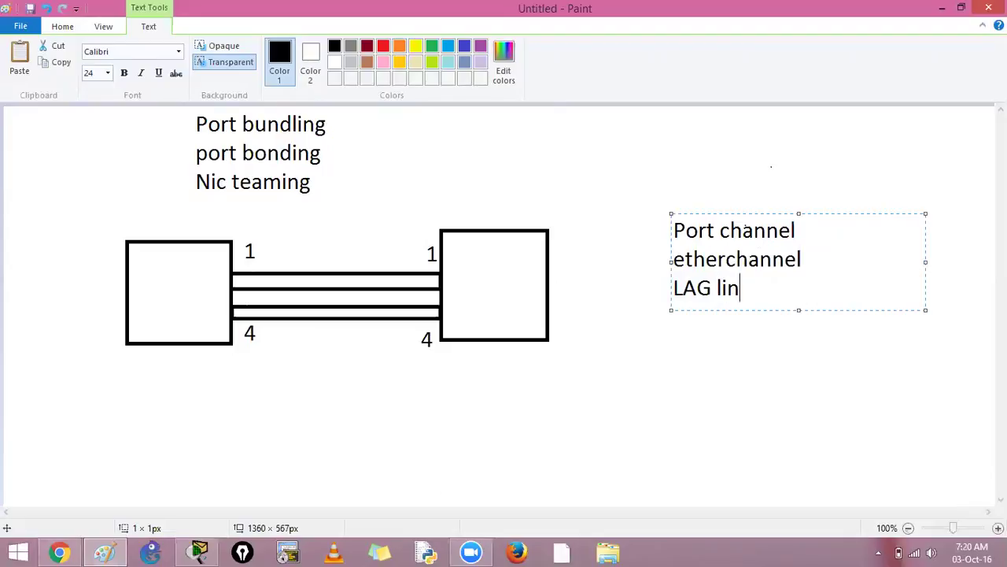
text(k aggreta)
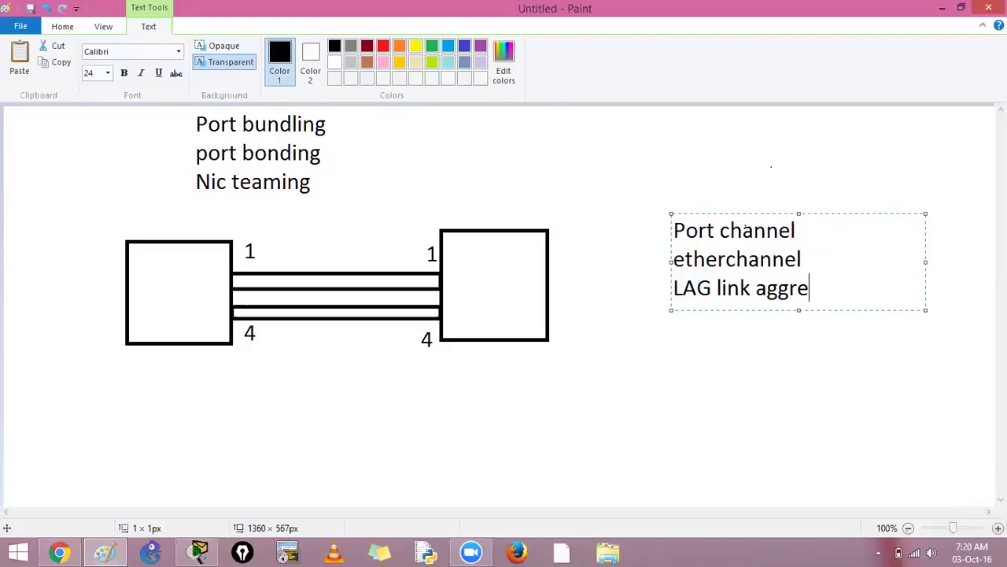
key(BackSpace)
key(BackSpace)
text(gation)
click(679, 367)
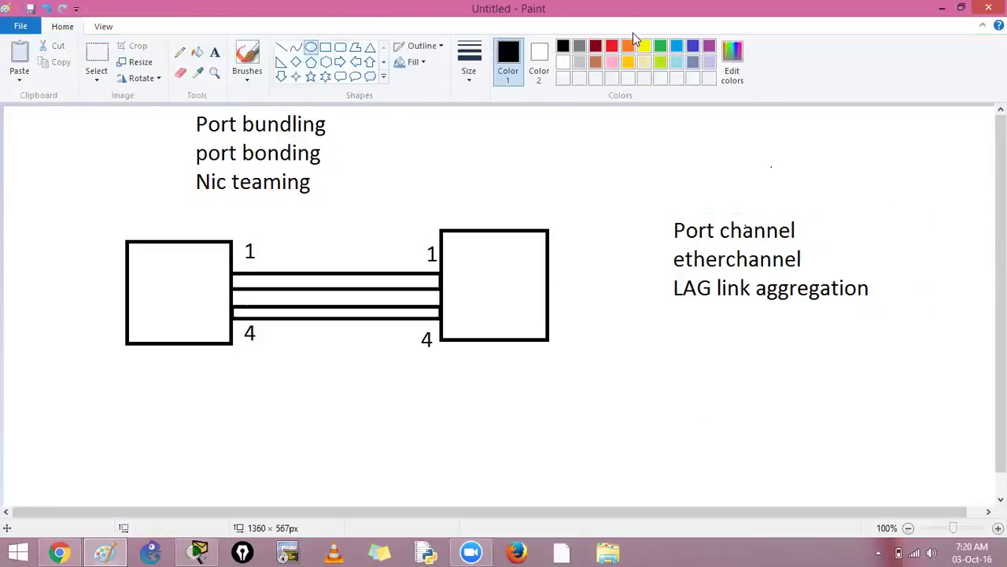
Draw a red oval around the link lines, then set black text below the right-hand terms.
click(618, 47)
drag(313, 245, 360, 341)
click(585, 422)
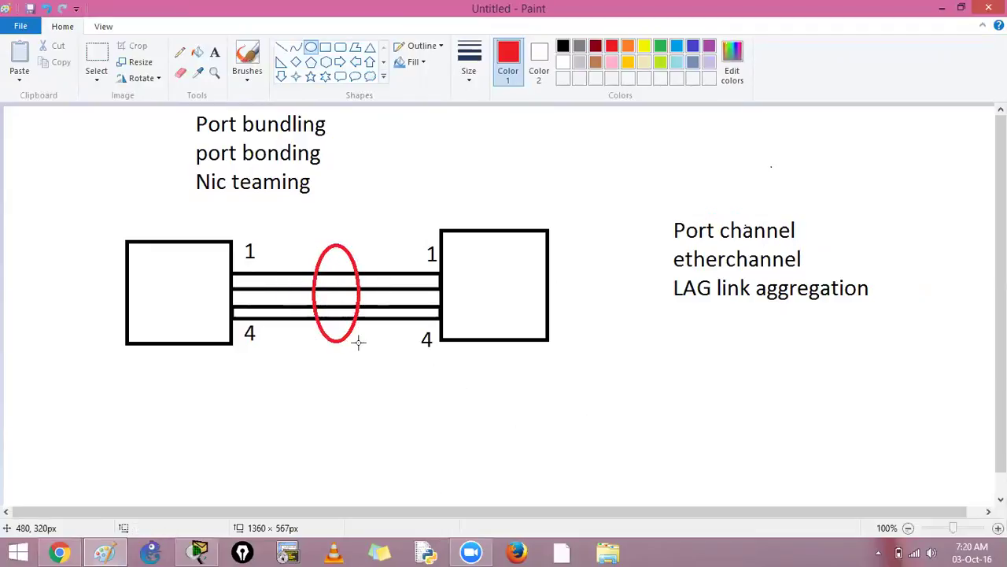
click(214, 52)
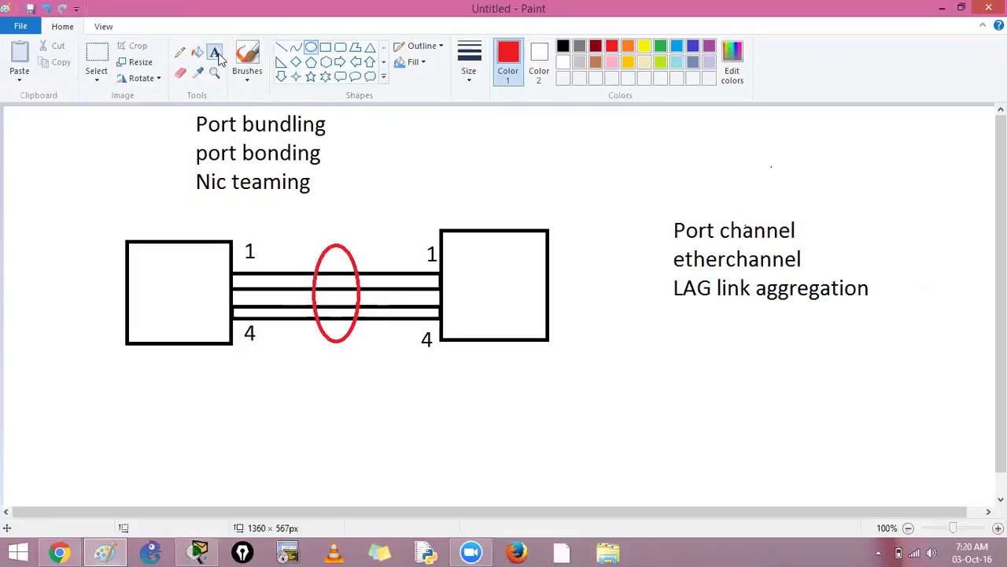
click(563, 47)
click(621, 367)
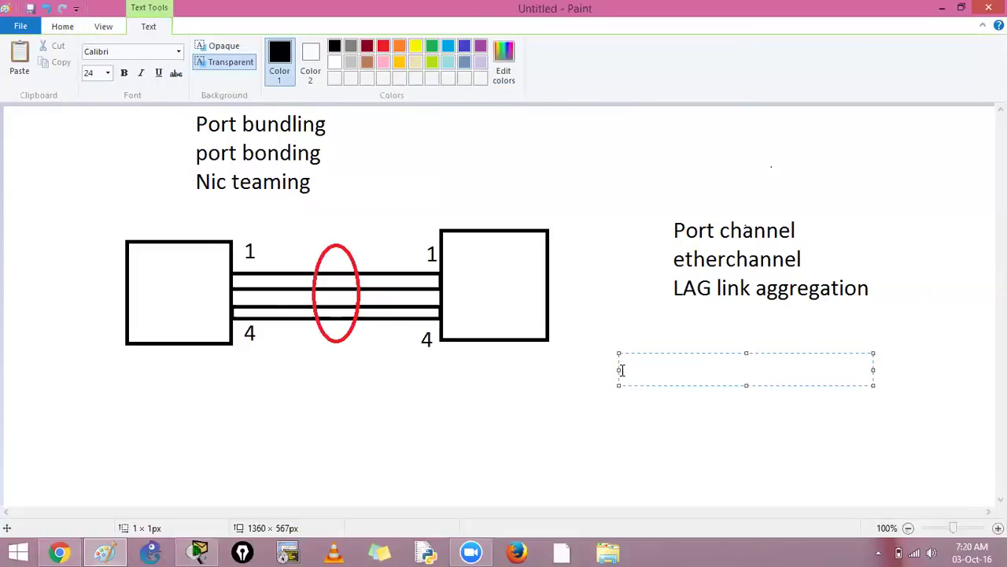
Type the lines 'LACP 802.3.ad', 'PaGP' and 'Link aggregation control pro'.
text(LACP 802.3.ad)
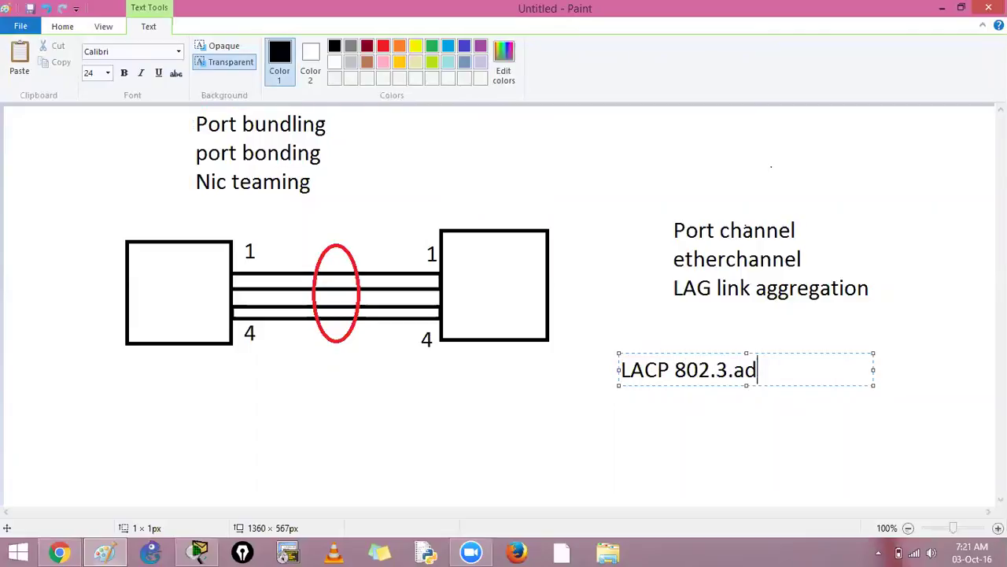
key(Return)
text(PaGP)
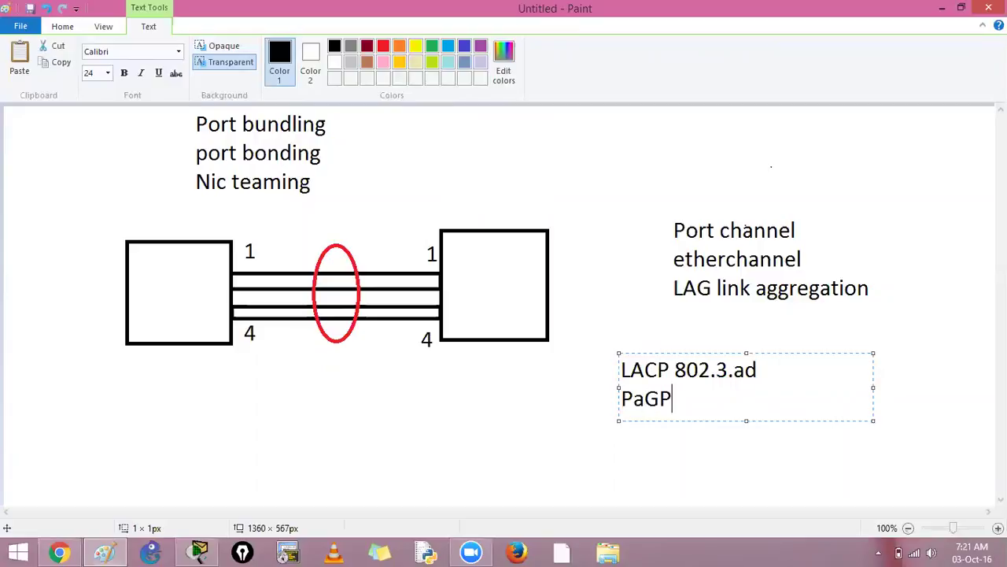
key(Return)
text(Lin)
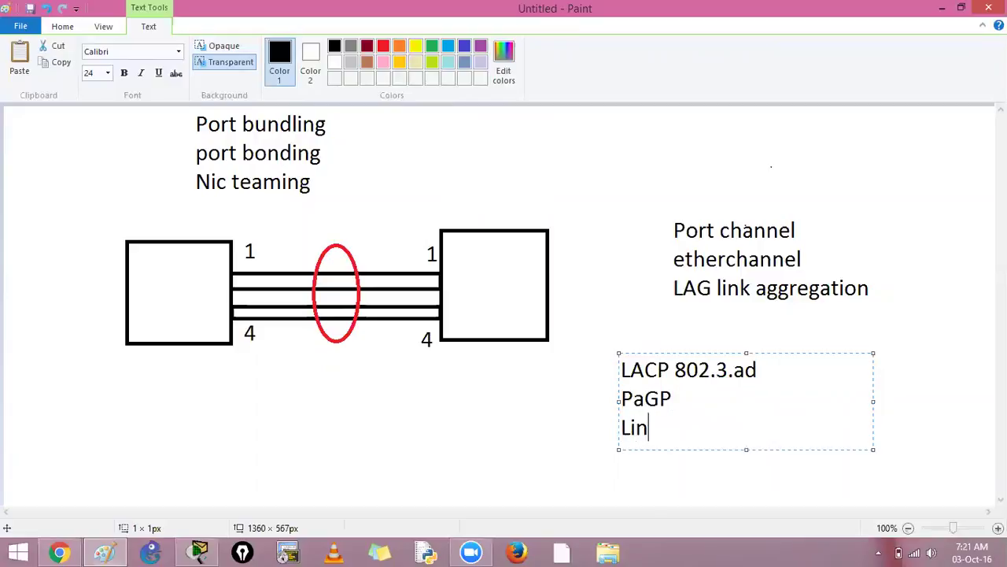
text(k aggra)
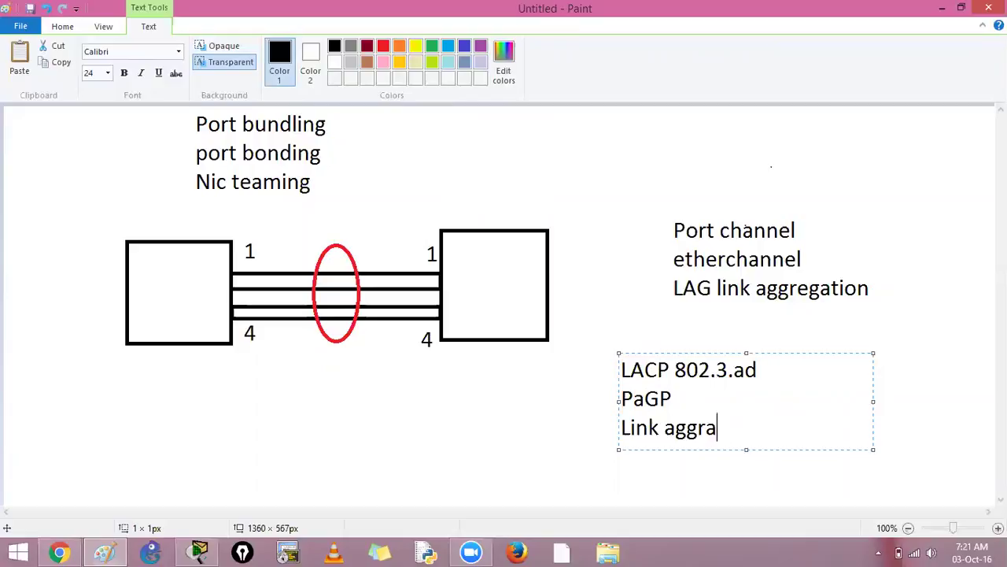
text(e)
key(BackSpace)
key(BackSpace)
text(egation control)
key(Return)
text(pro)
Add the line 'Port aggregation Pro', fixing typos, and commit the text block.
key(Return)
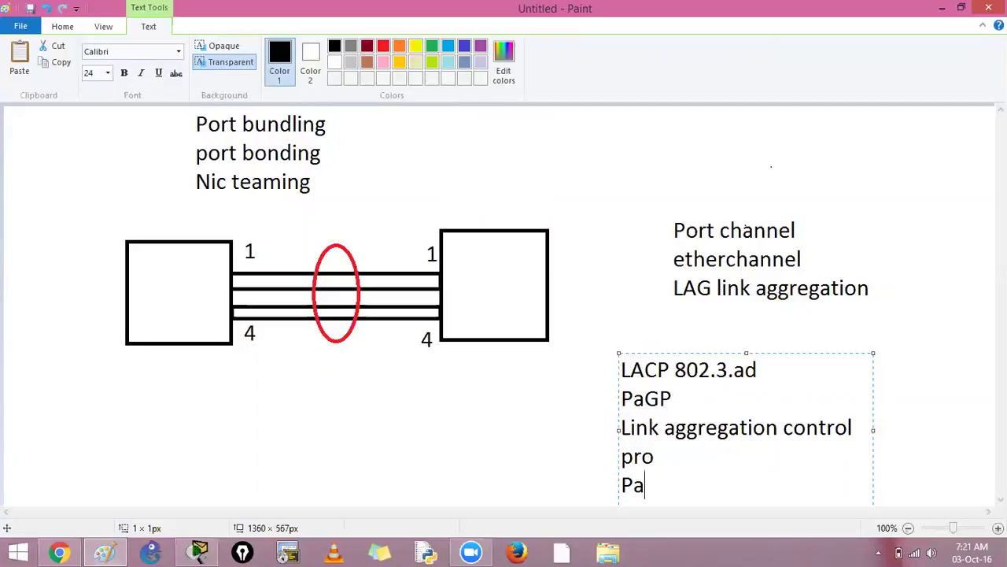
text(Port ag)
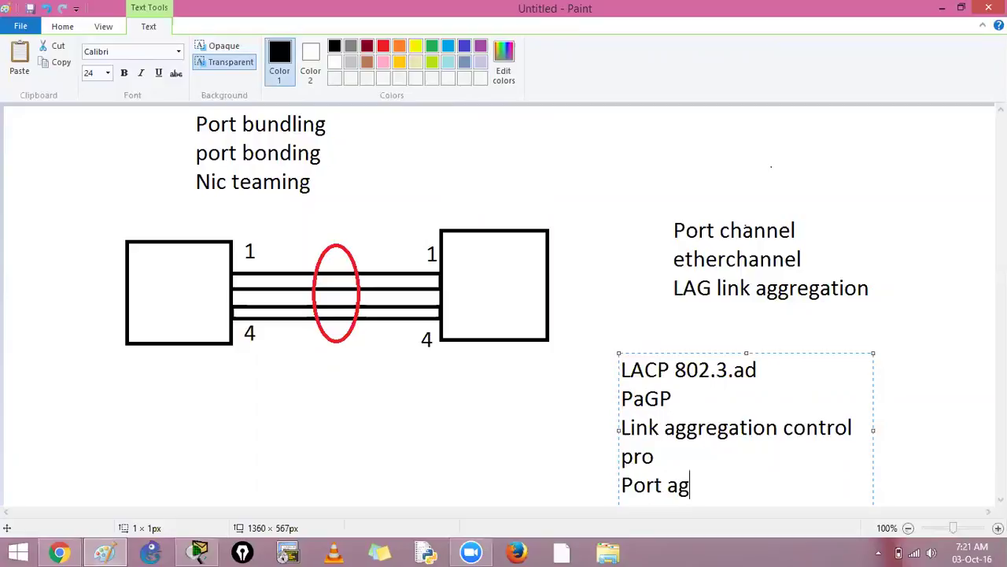
text(gretga)
key(BackSpace)
key(BackSpace)
key(BackSpace)
text(gaion)
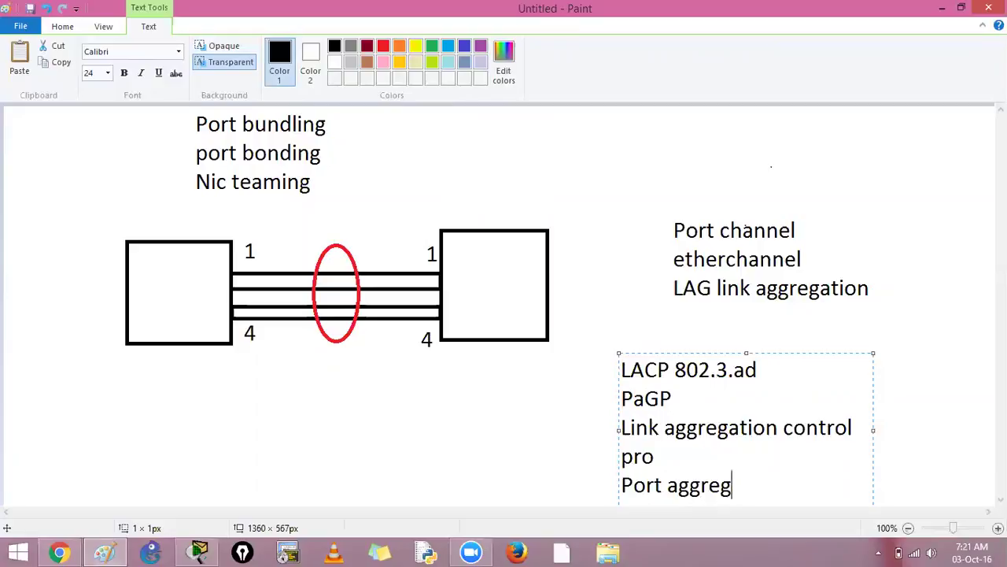
key(BackSpace)
key(BackSpace)
key(BackSpace)
text(ion)
key(Left)
text(t)
key(End)
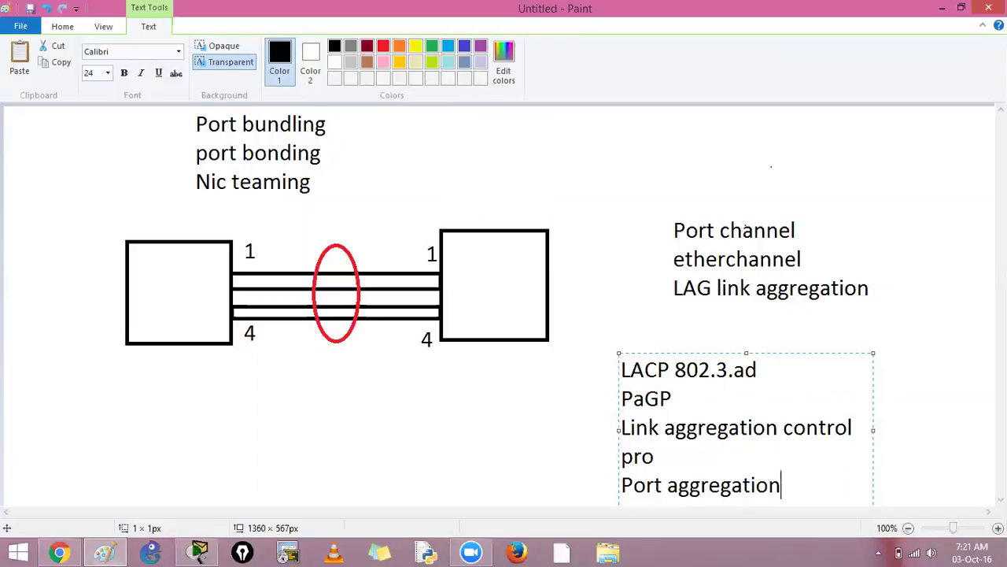
text(Pro)
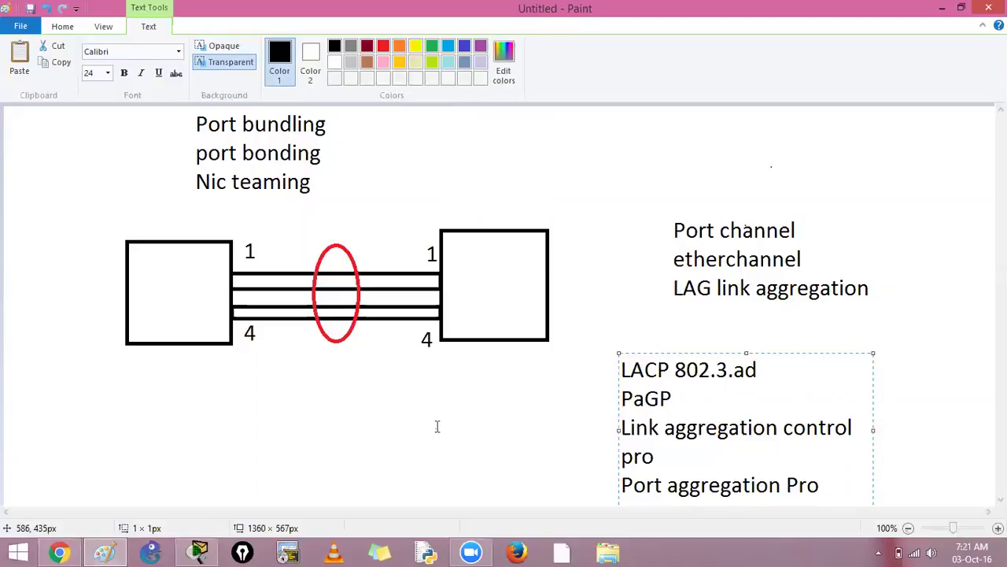
click(482, 344)
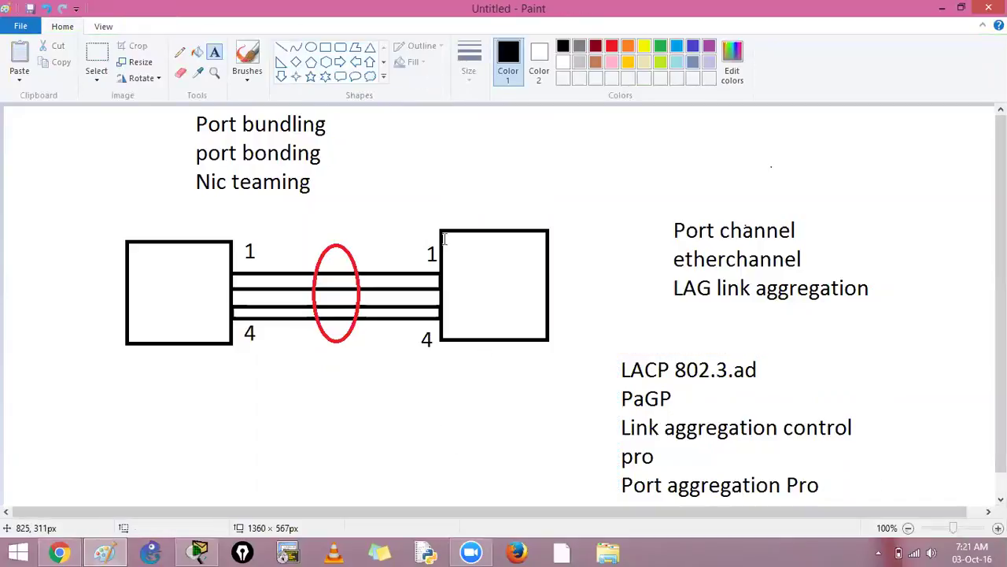
Move the protocol text block, then draw a hook mark by LACP and an arrow from PaGP.
click(96, 54)
drag(605, 345, 861, 477)
click(898, 449)
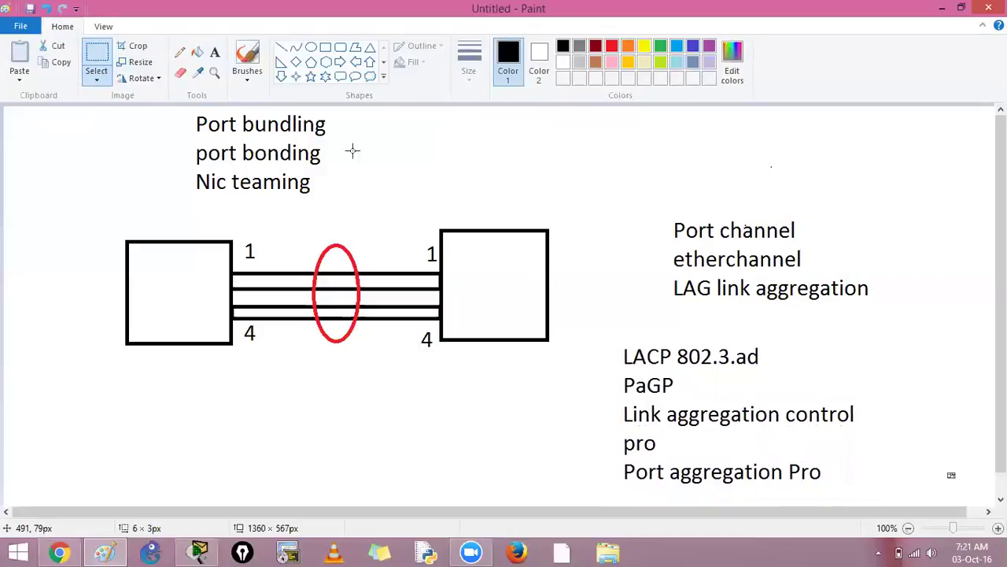
click(179, 52)
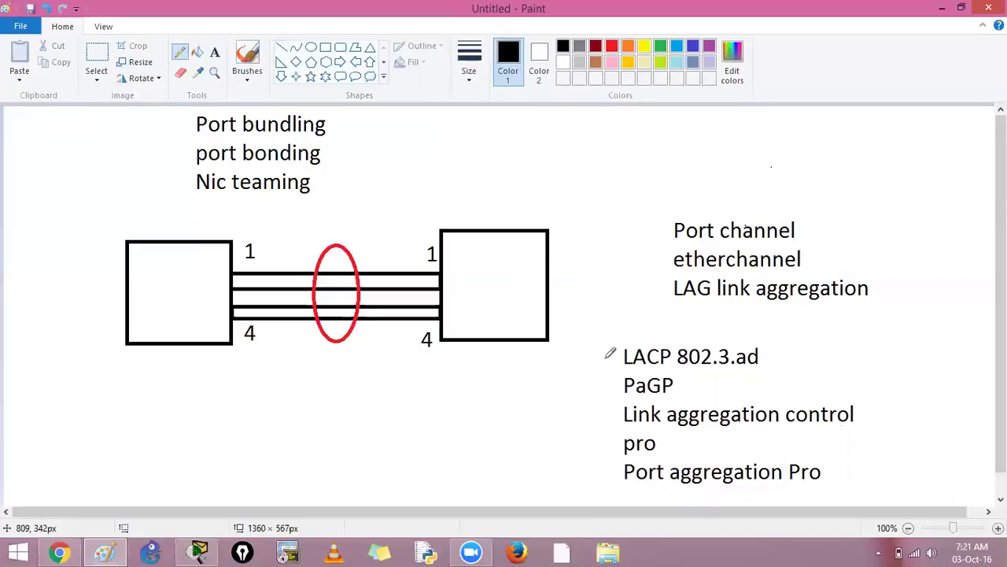
drag(611, 364, 626, 356)
mouse_move(679, 384)
mouse_down()
mouse_move(791, 374)
mouse_move(797, 385)
mouse_up()
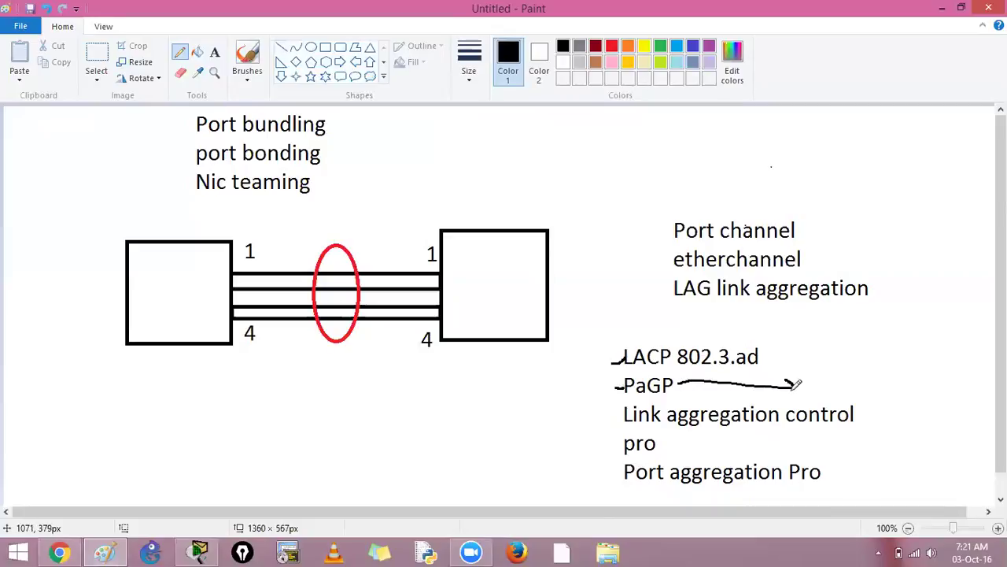
Add a 'Cisco Prop' note at the arrow tip and a check mark above LACP 802.3.ad.
click(215, 52)
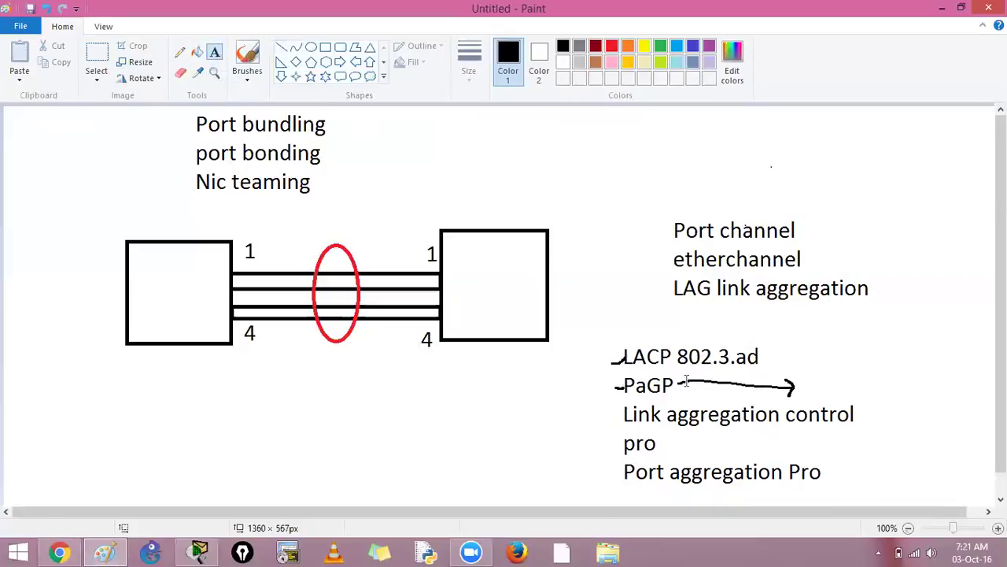
click(810, 379)
text(C)
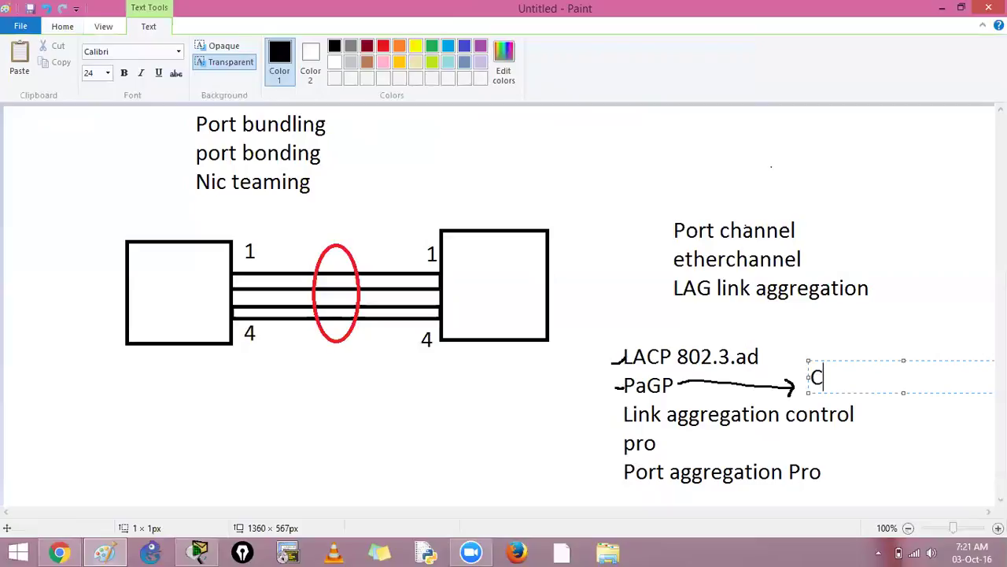
text(isco Prop)
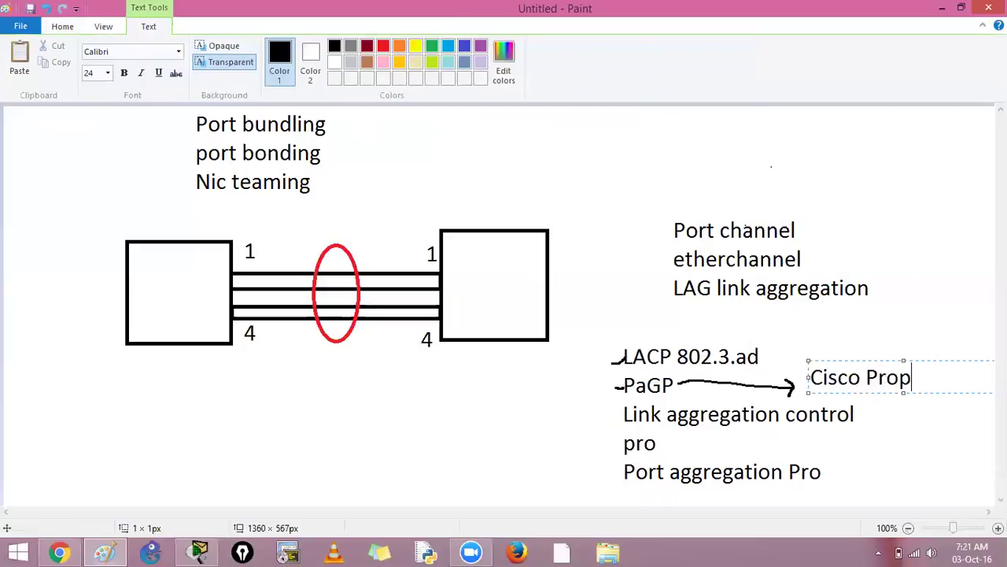
click(927, 316)
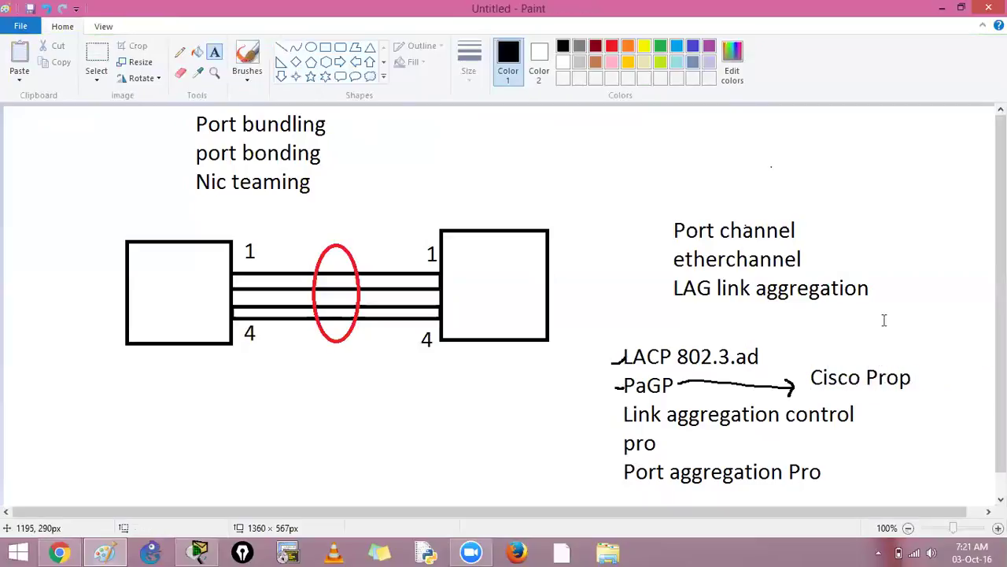
click(178, 53)
drag(628, 334, 655, 314)
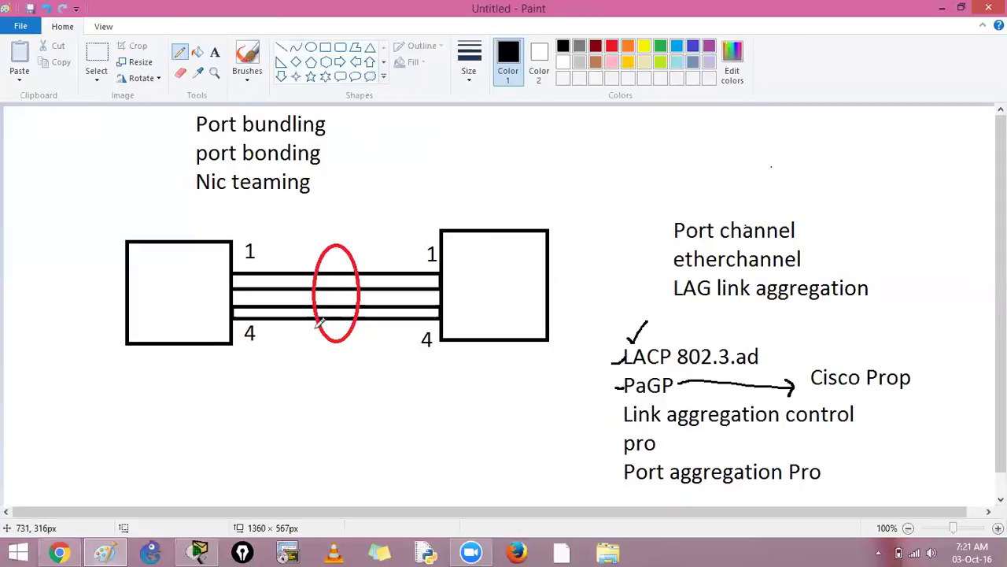
click(215, 52)
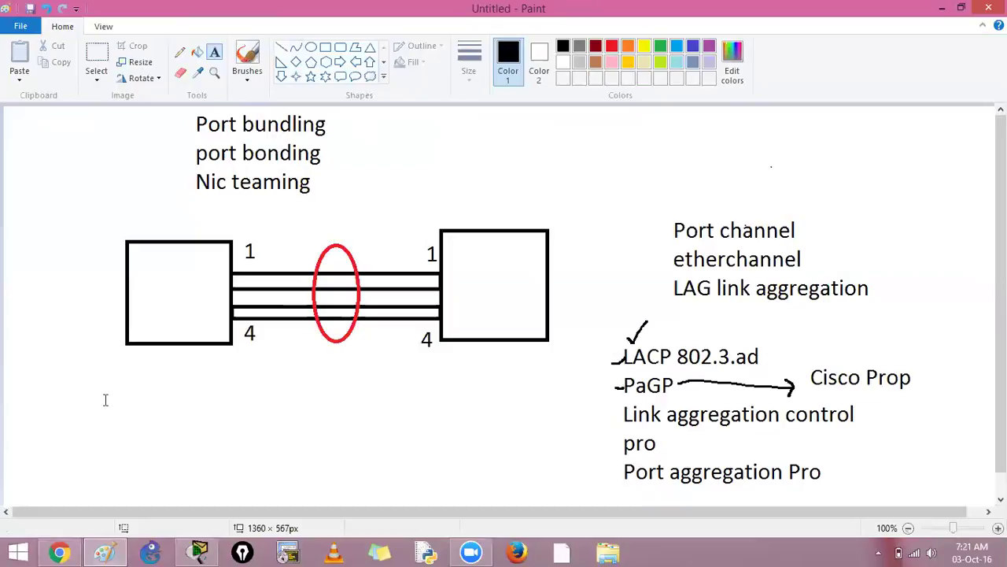
Write 'Active Passive = Lacp' and 'Desirable Auto = PaGP' as two lines below the left box.
click(106, 394)
text(Active Passwi)
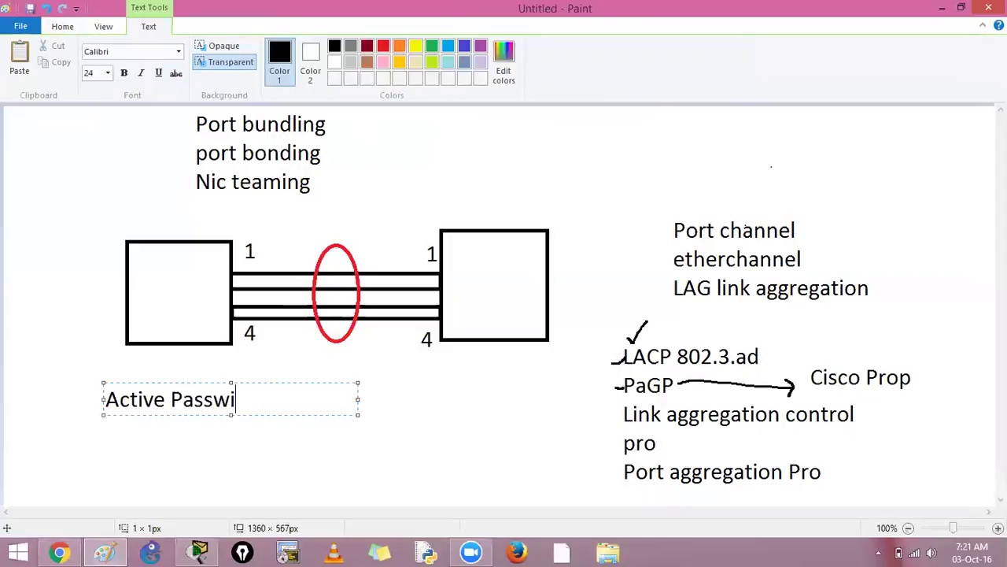
key(BackSpace)
key(BackSpace)
text(ive = Lacp)
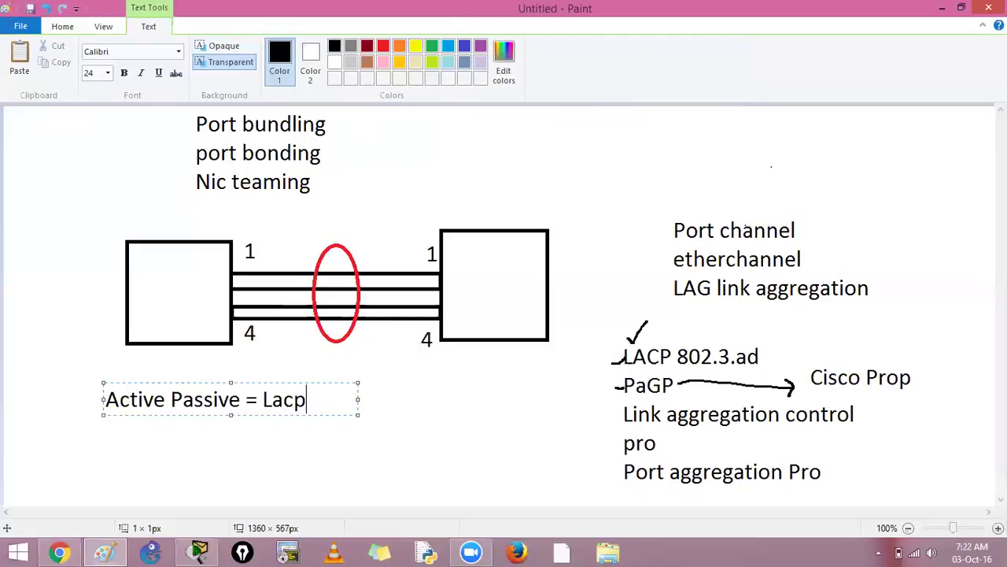
key(Return)
text(Desi)
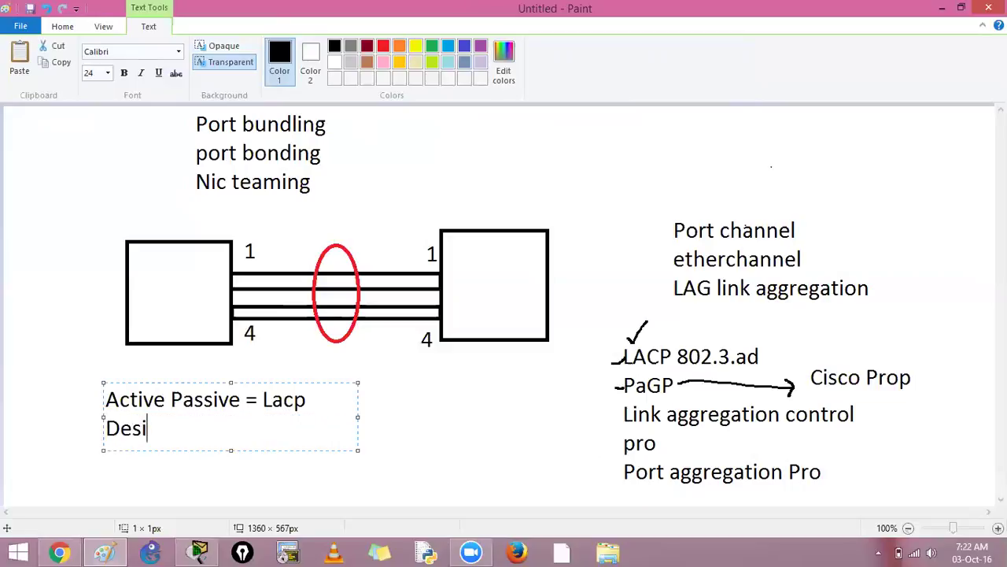
text(rable  A)
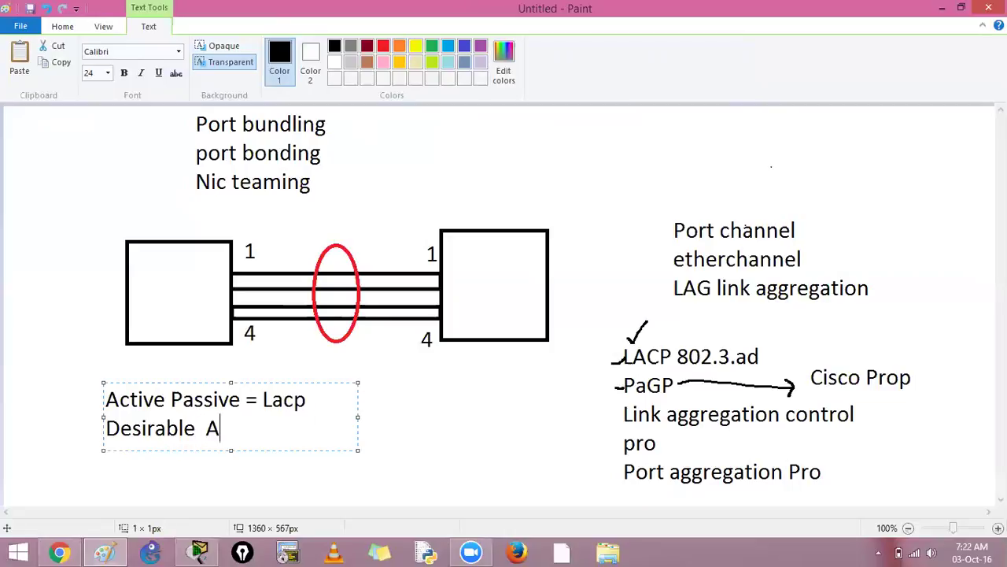
text(uto = PaGP)
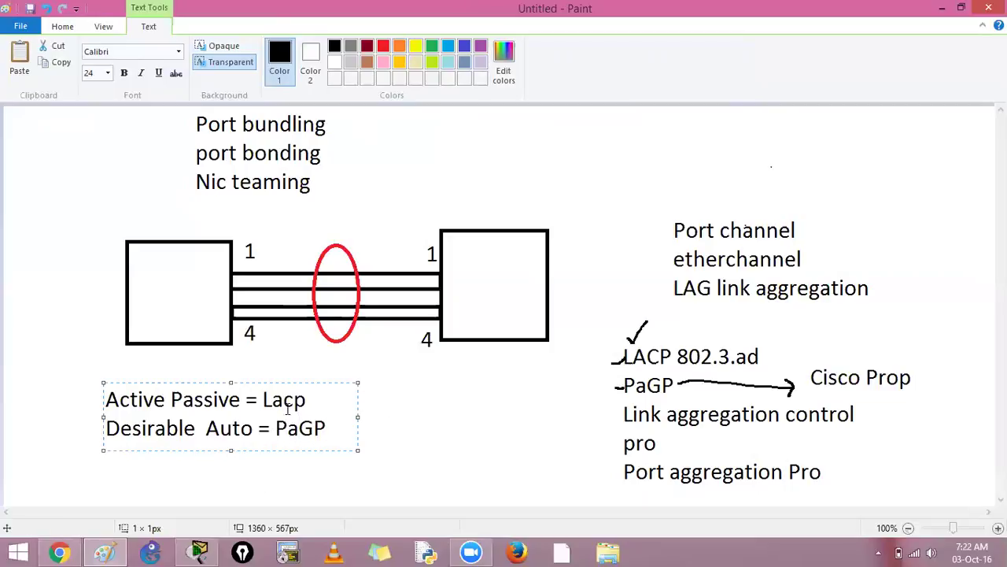
click(473, 359)
click(179, 51)
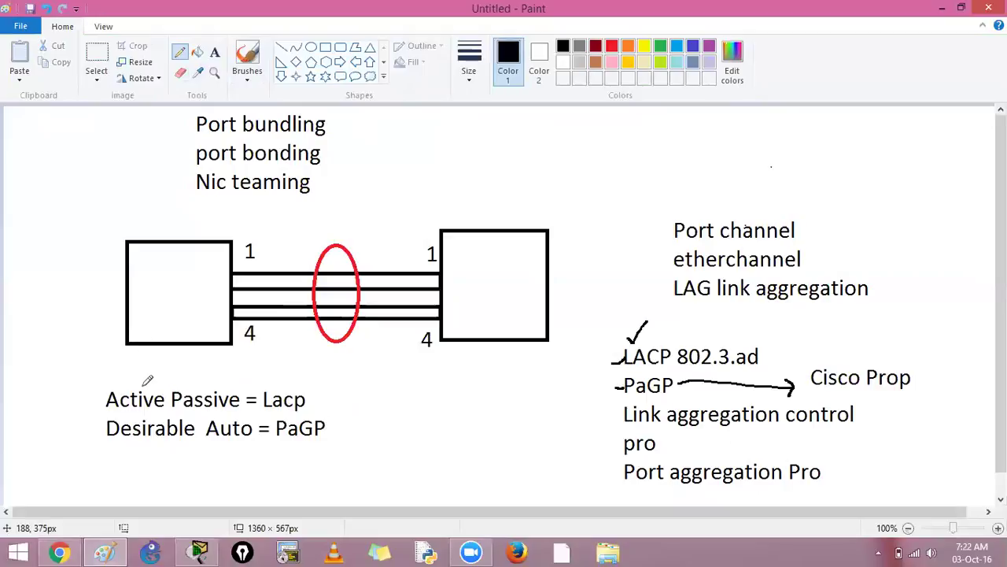
Tick Active and Desirable in the mode note and patch the third link gap.
drag(143, 382, 157, 366)
drag(306, 304, 236, 305)
click(136, 416)
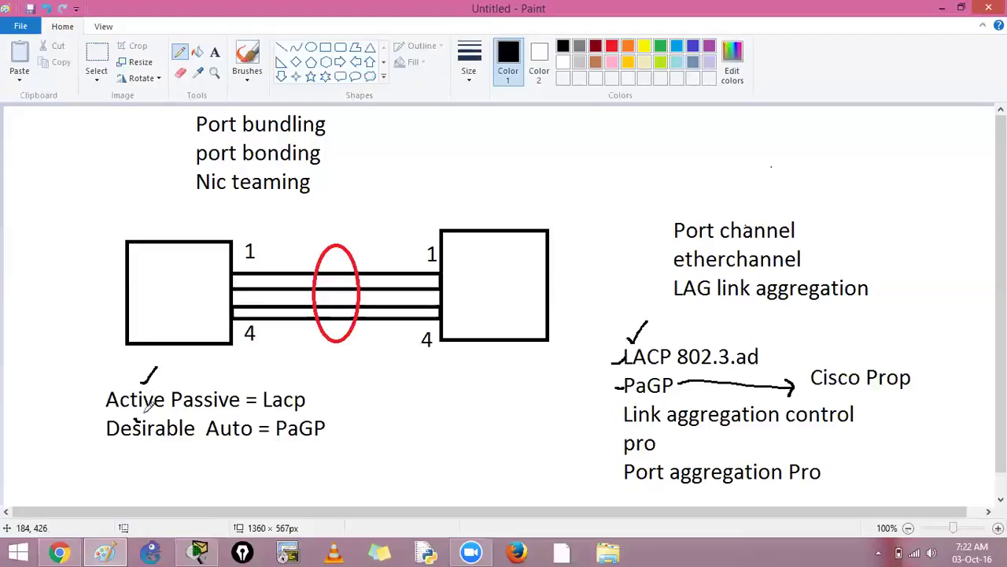
mouse_move(186, 303)
mouse_down()
mouse_move(194, 267)
mouse_move(208, 282)
mouse_up()
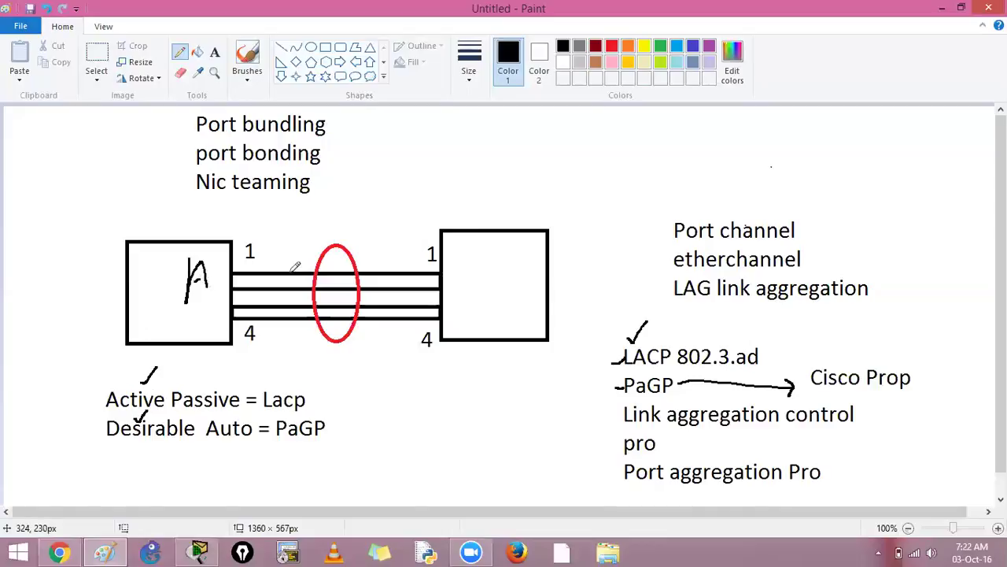
drag(455, 256, 453, 263)
key(ctrl+z)
key(ctrl+z)
key(ctrl+z)
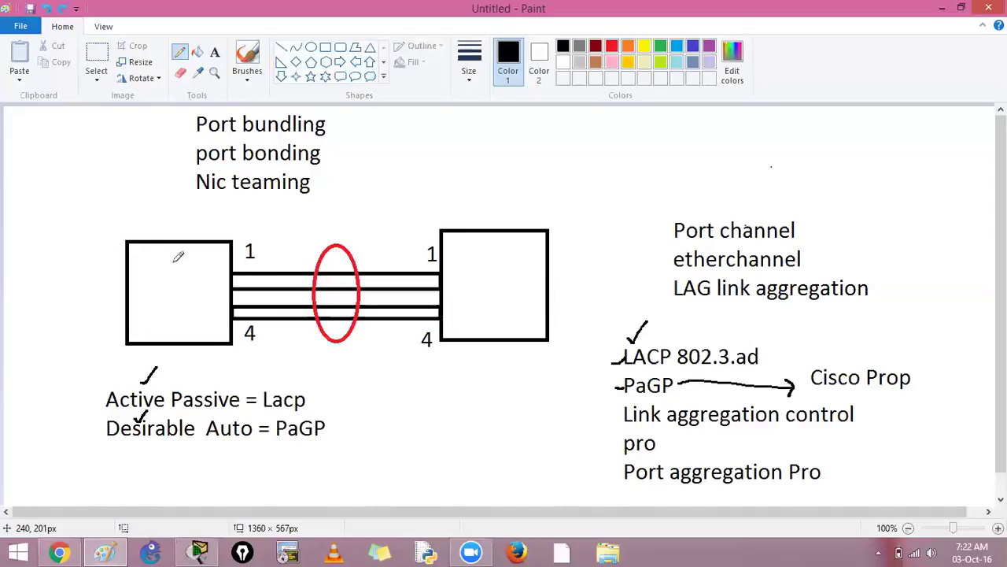
Put two 'a' labels in the left box and a 'p' at the top of the right box.
click(215, 52)
click(168, 279)
text(a)
click(449, 251)
text(p)
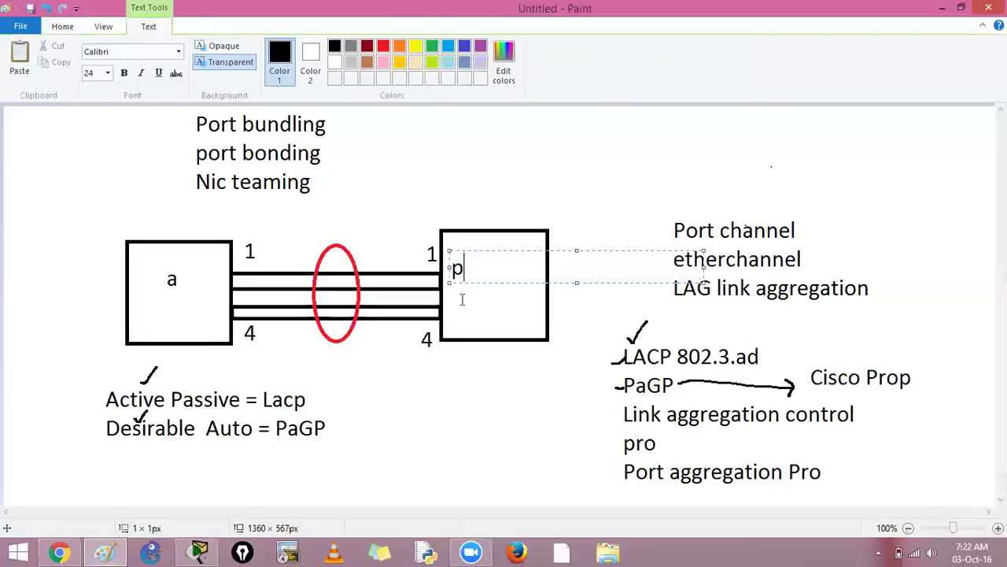
click(168, 296)
click(168, 288)
text(a)
click(470, 300)
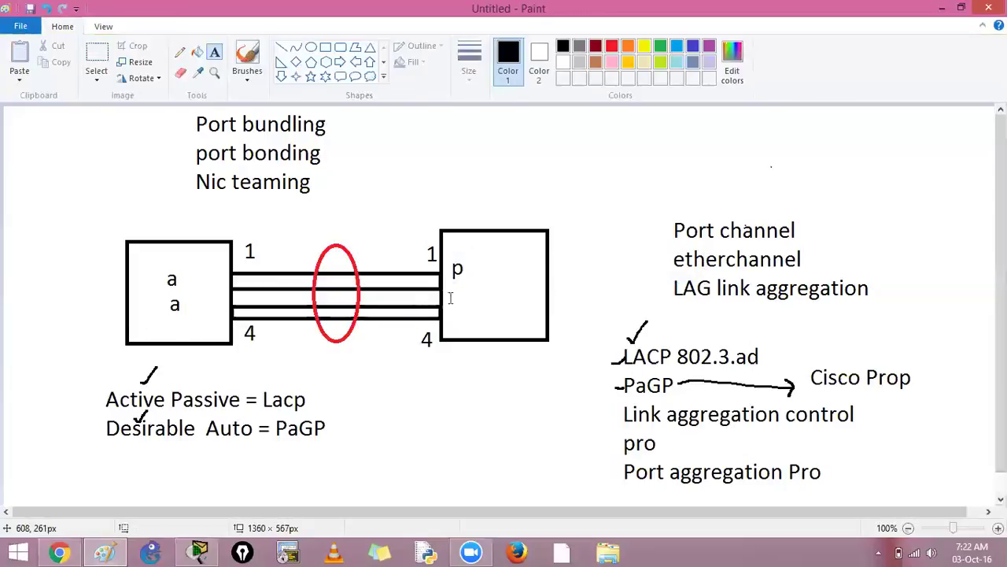
Add 'a' and a bottom 'p' to the right box, and a bottom 'p' to the left box.
click(451, 283)
text(a)
click(472, 365)
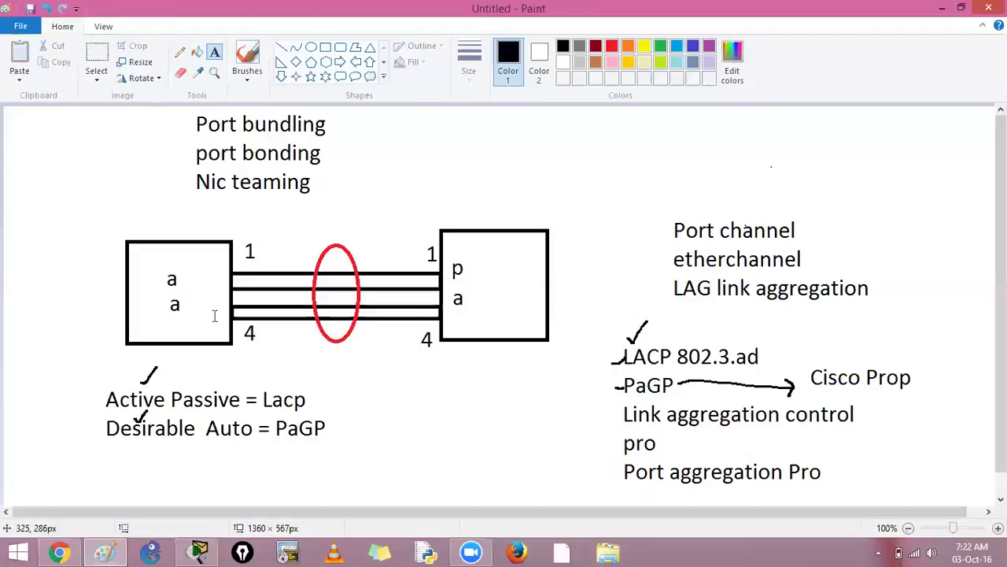
click(173, 321)
text(p)
click(453, 318)
click(453, 319)
text(p)
click(485, 377)
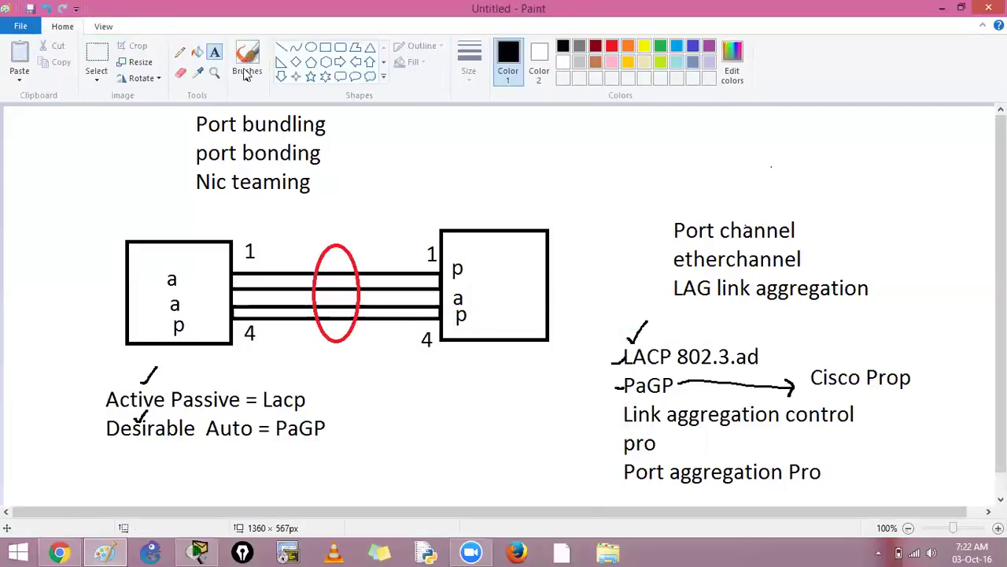
Tick the bottom 'p' labels in both switch boxes.
click(180, 52)
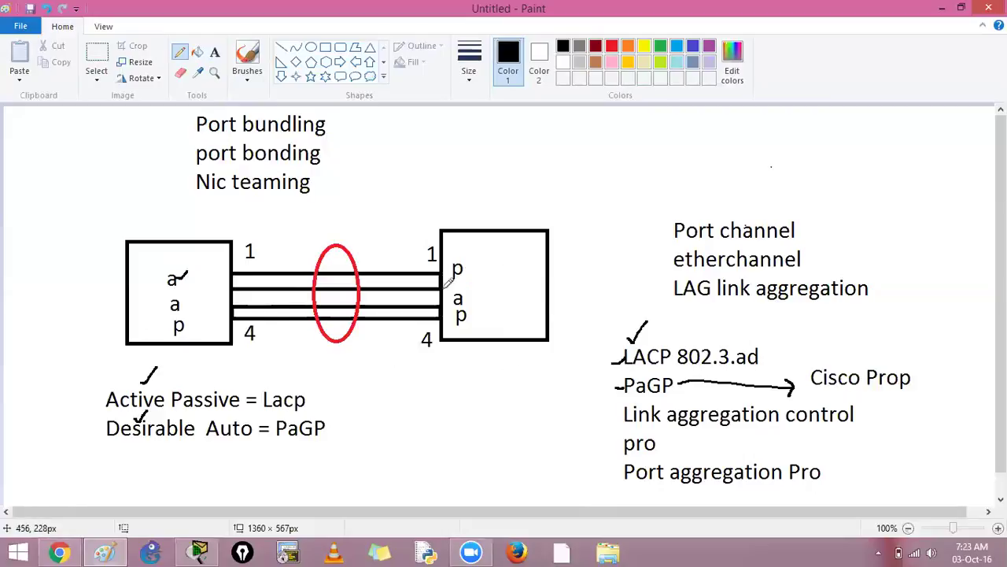
drag(453, 316, 465, 310)
drag(175, 329, 189, 316)
Maximize Packet Tracer and place two 2960-24TT switches, Switch0 and Switch1, side by side.
click(220, 545)
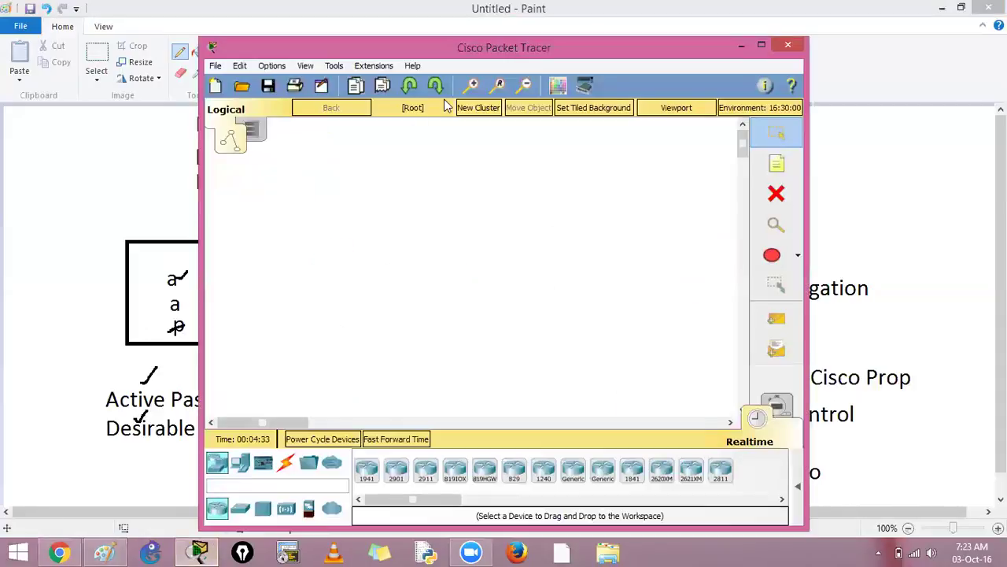
click(761, 48)
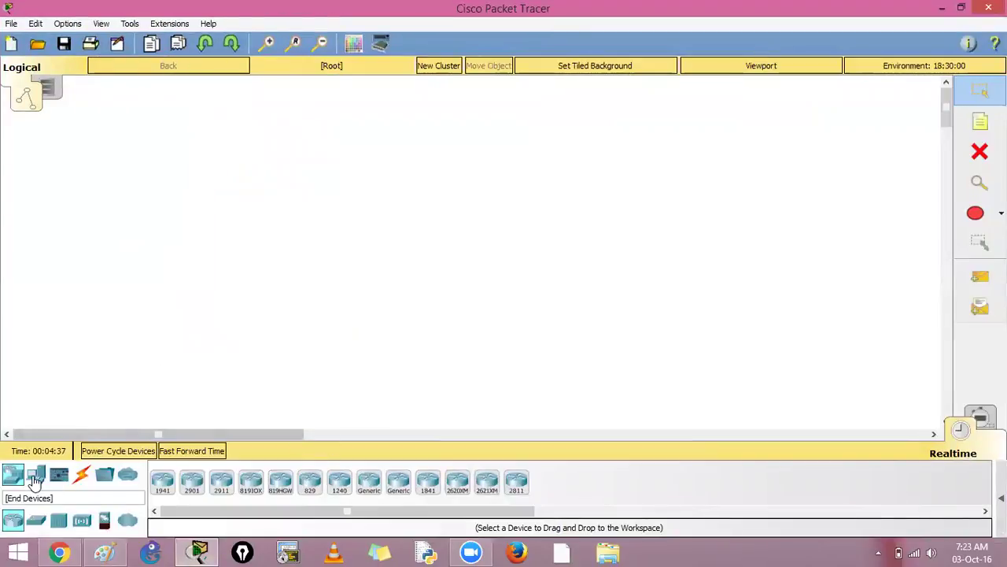
click(35, 521)
click(163, 481)
click(207, 228)
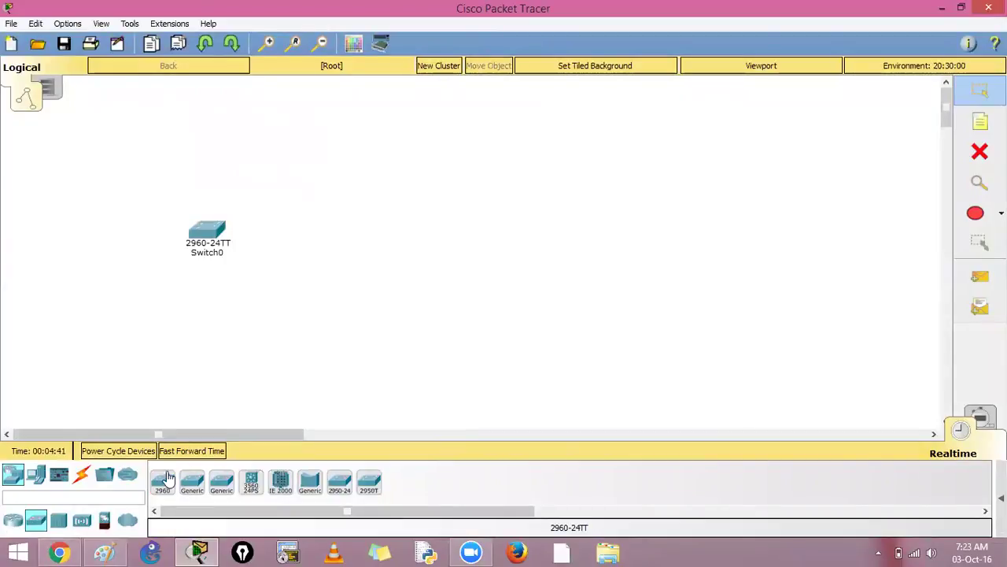
click(408, 228)
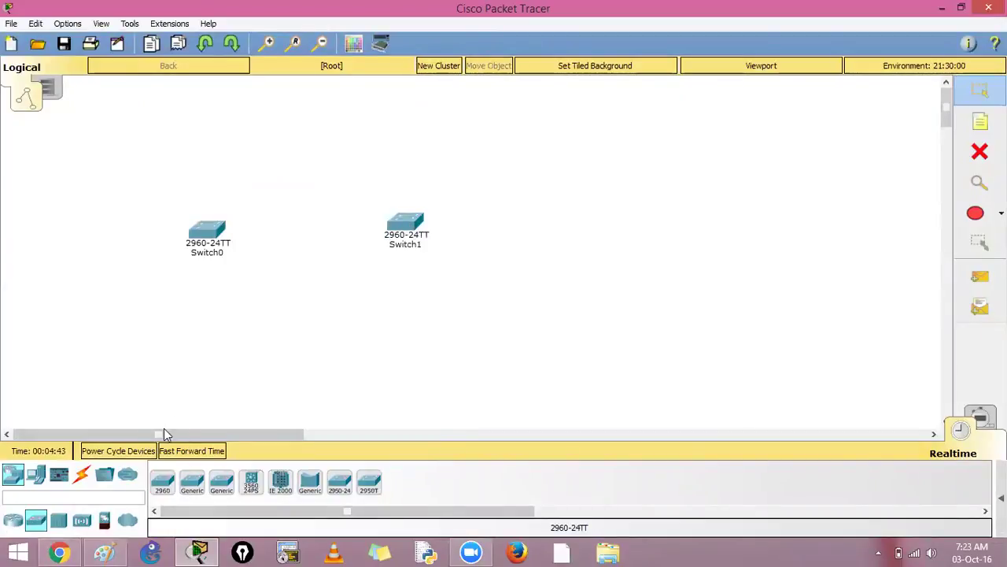
Link Fa0/1 and Fa0/2 between the two switches with Automatic cables.
click(81, 474)
click(162, 482)
click(218, 232)
click(409, 227)
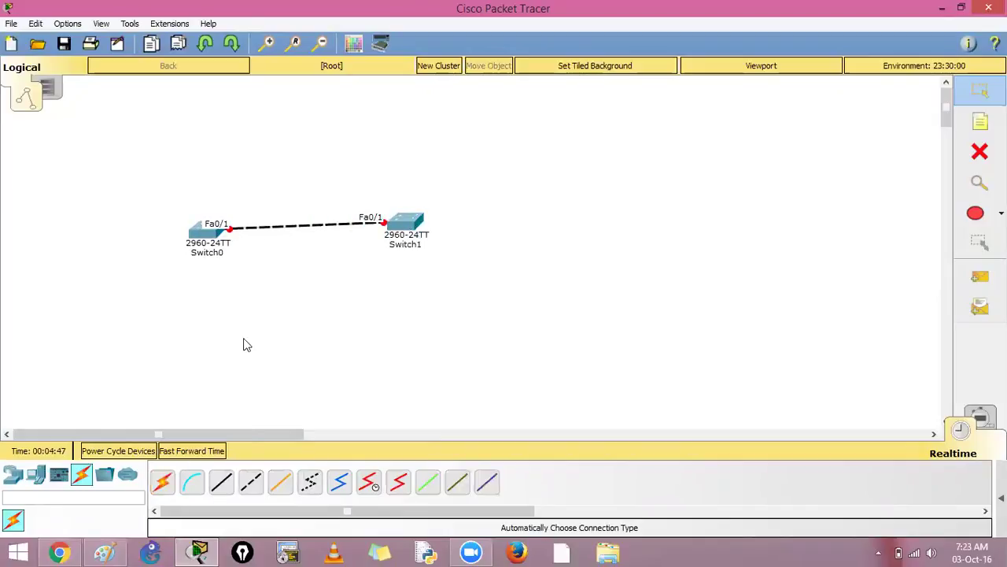
click(165, 483)
click(206, 235)
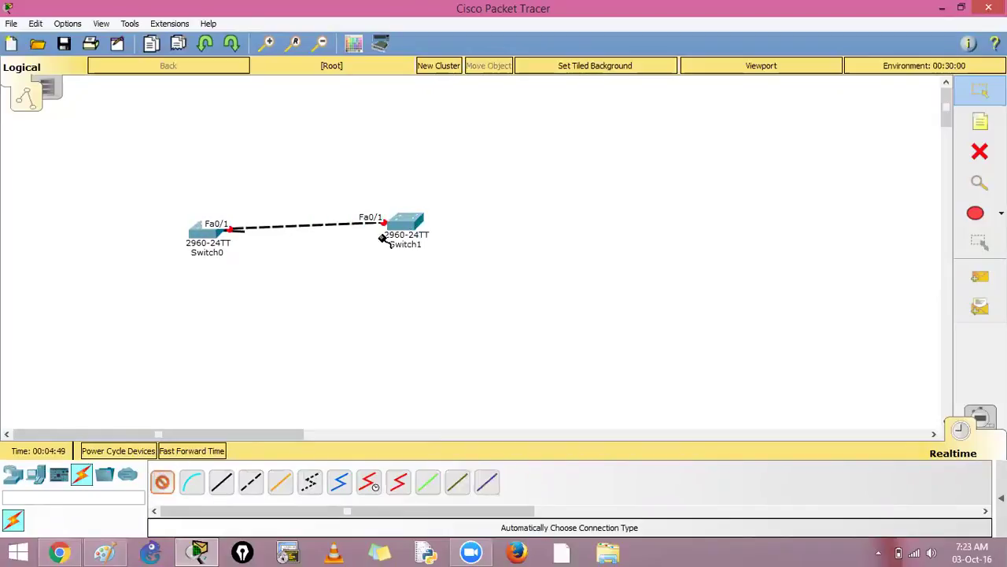
click(383, 235)
Link Fa0/3 and Fa0/4 with Automatic cables and nudge Switch1 slightly right.
click(162, 482)
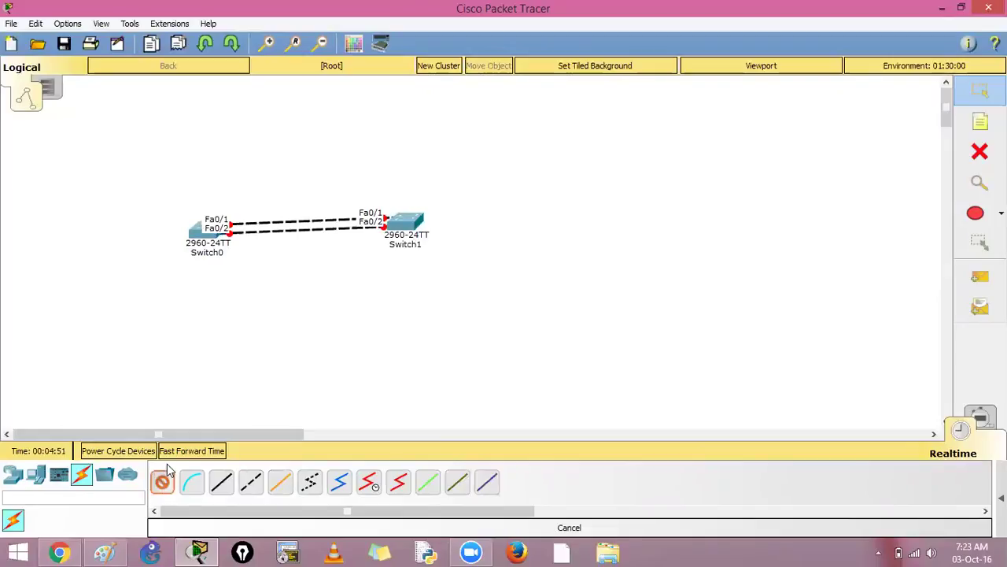
click(198, 236)
click(398, 227)
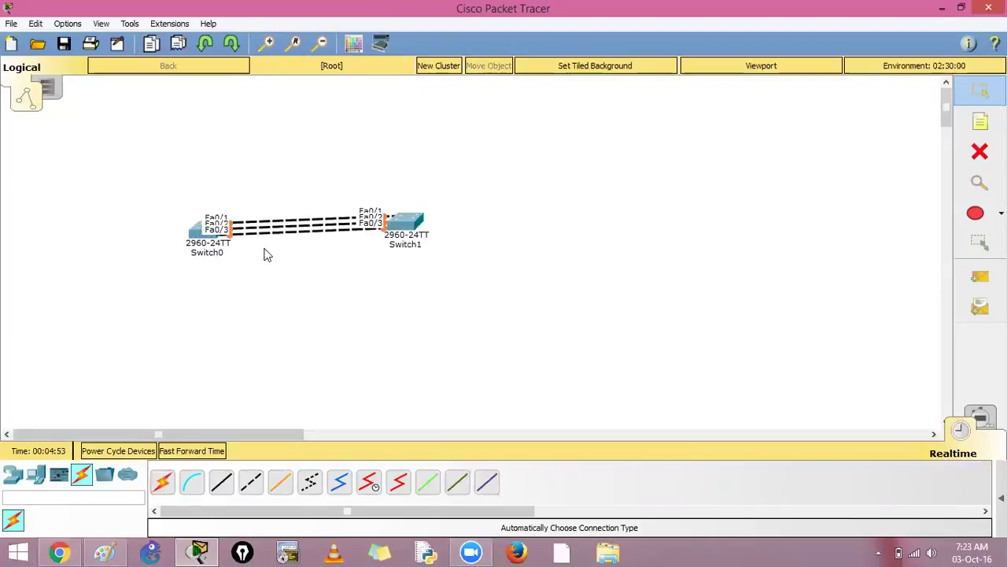
click(162, 481)
click(197, 233)
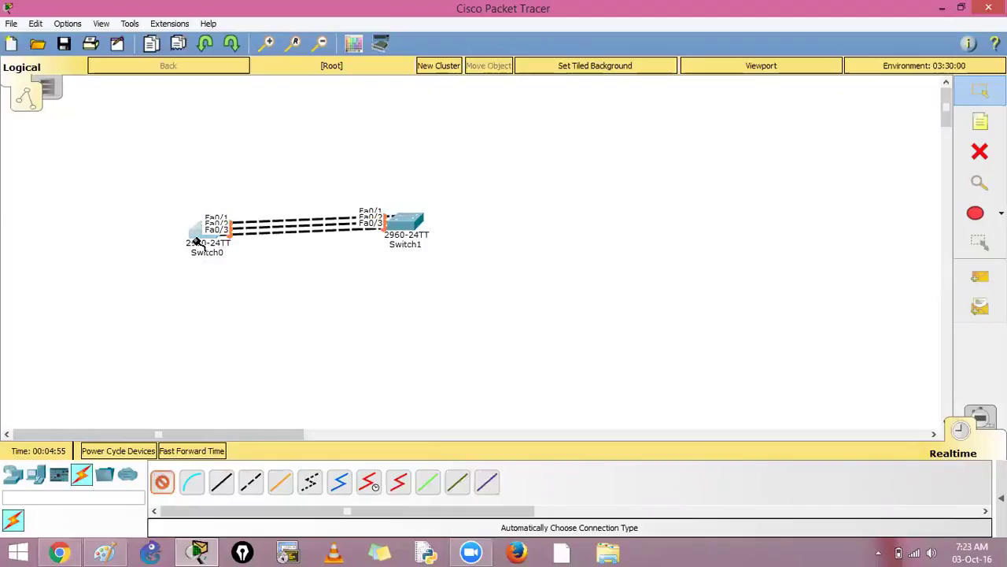
click(406, 227)
drag(417, 220, 432, 228)
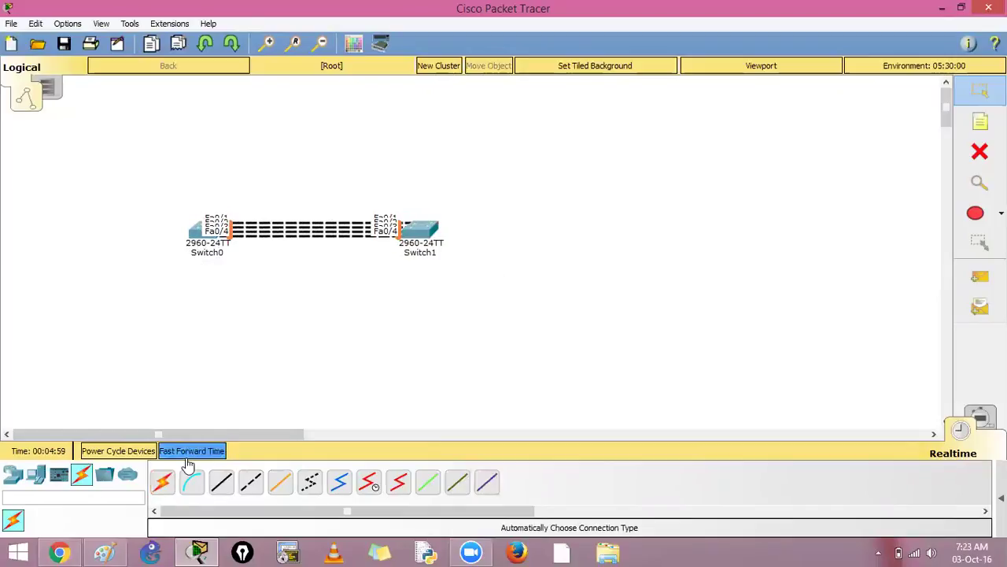
Fast-forward simulation time so the four links come up.
click(192, 451)
click(230, 227)
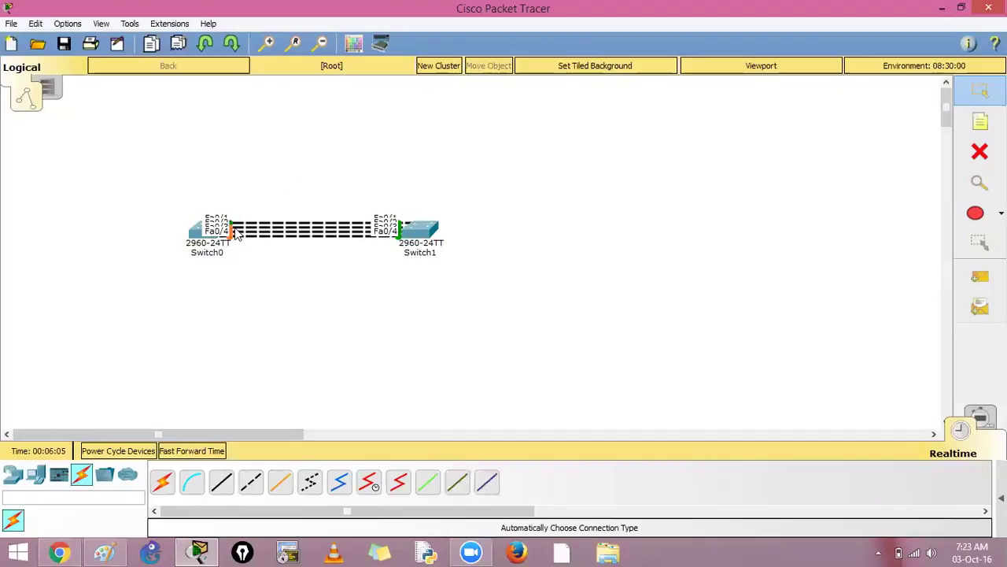
click(413, 236)
click(413, 237)
key(super+r)
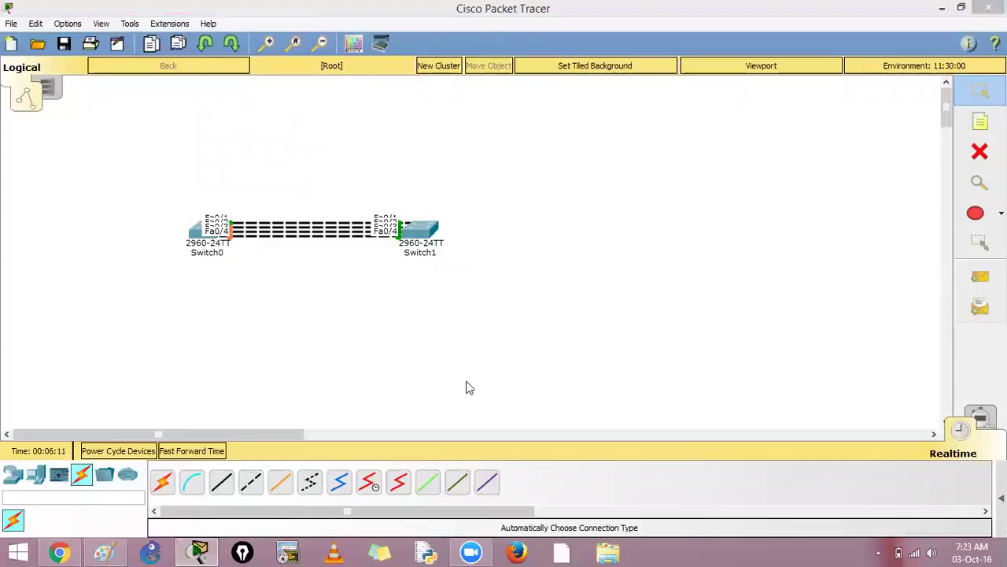
Launch Notepad from the Run dialog and move its window higher on screen.
text(no)
key(Down)
key(Return)
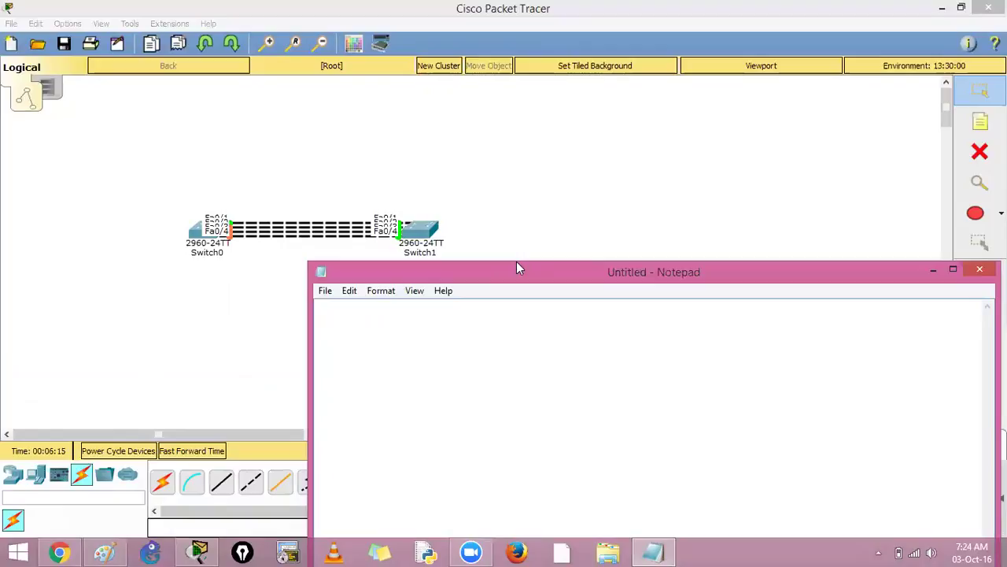
drag(517, 265, 546, 103)
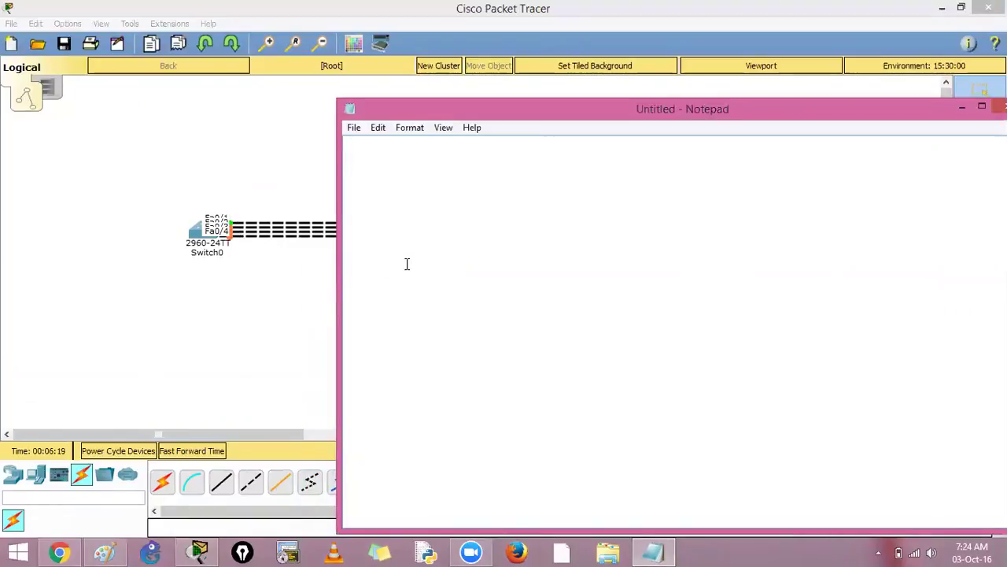
Write 'interface range f0/1-4' and 'channel-group 1 mode active' as the first two lines.
text(interface rna)
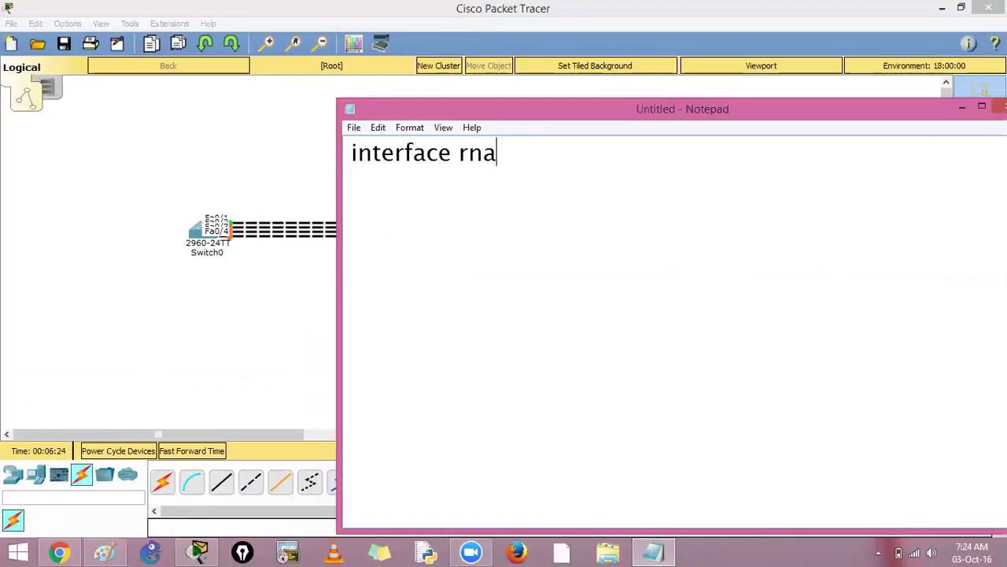
key(BackSpace)
text(ange f0/)
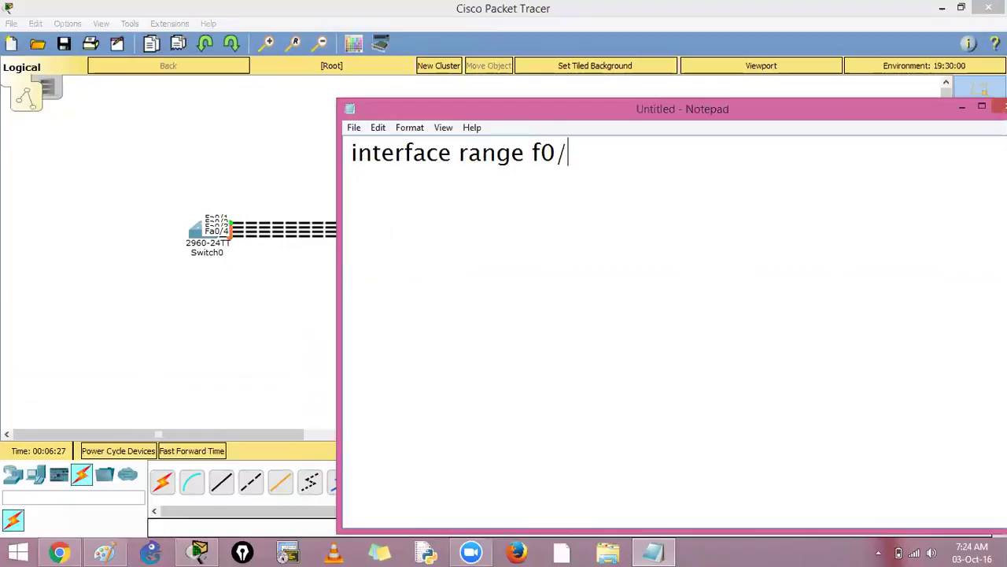
text(1-4)
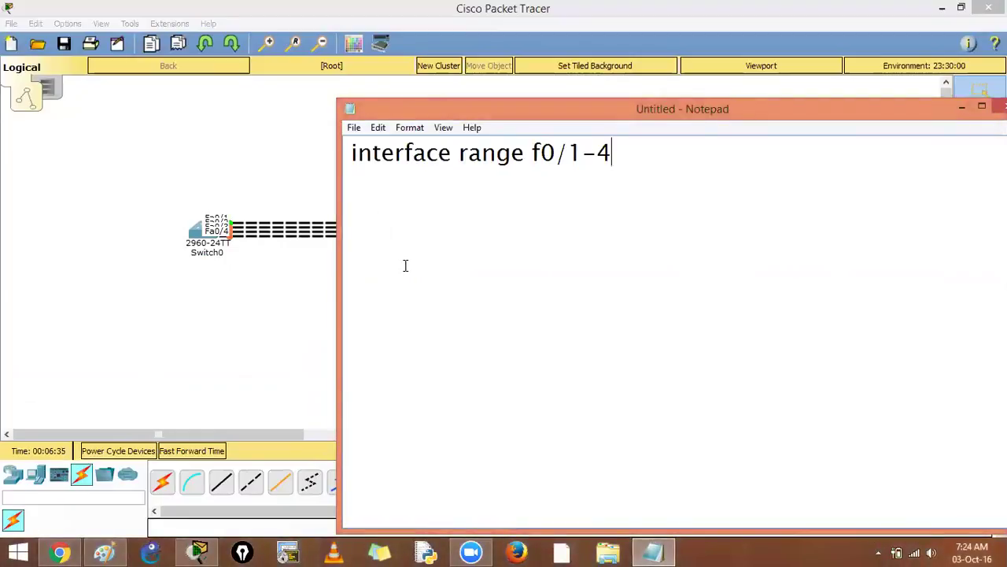
key(Return)
text(channel-group )
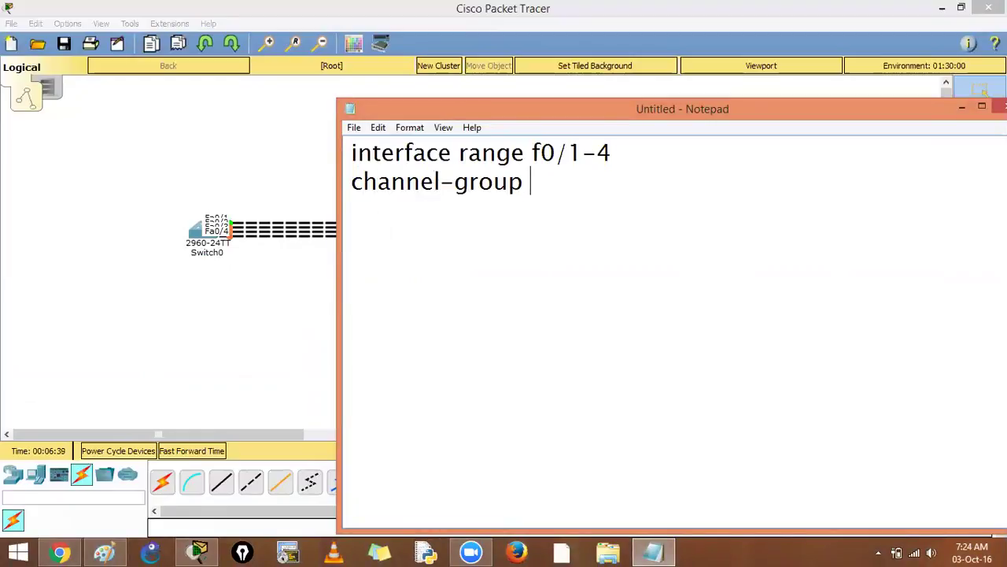
text(1 mode active)
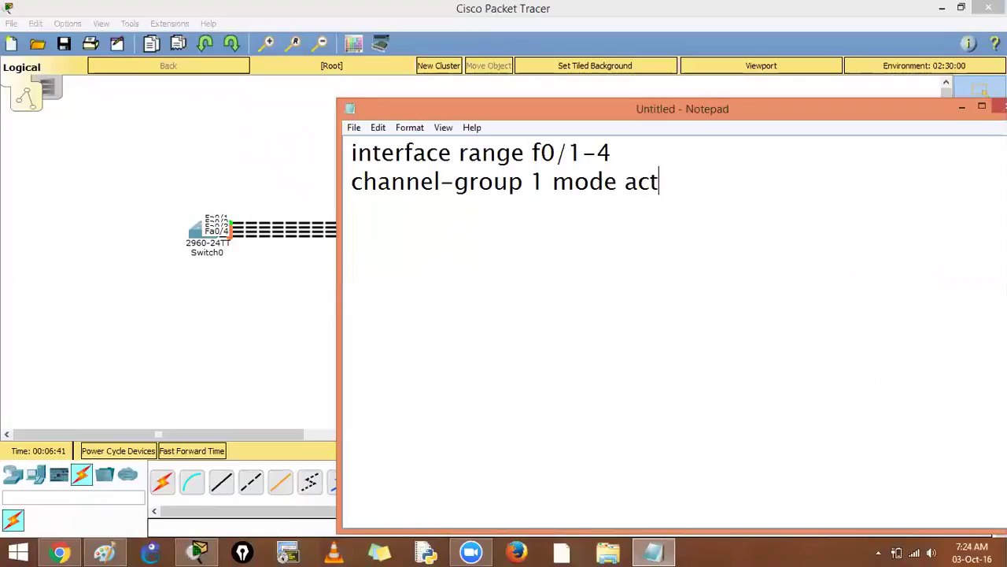
Review the channel-group line and add an exit line below it.
key(shift+Left)
key(shift+Left)
key(shift+Left)
key(shift+Left)
key(shift+Left)
key(shift+Left)
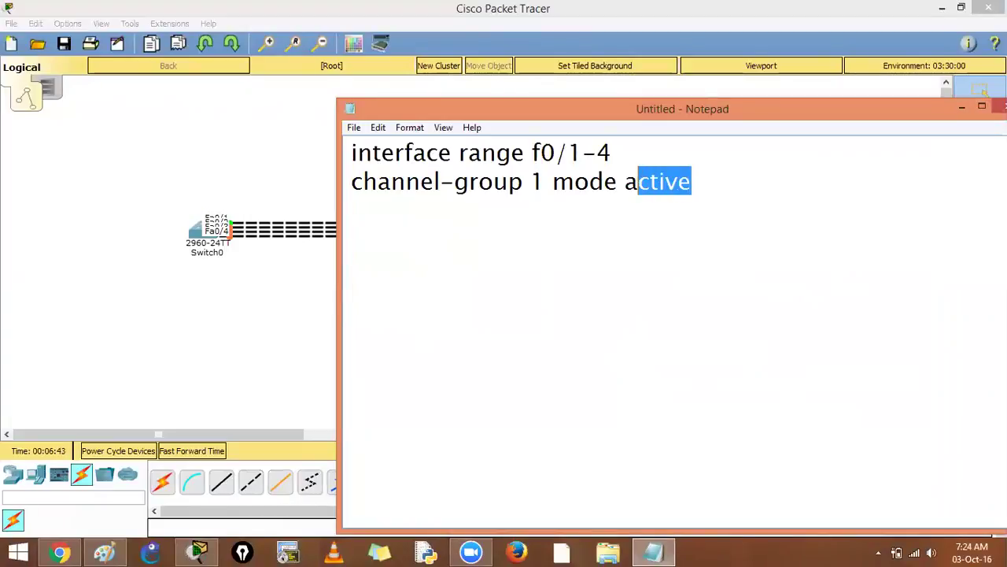
key(Left)
key(Left)
key(Left)
key(Left)
key(Left)
key(Left)
key(Left)
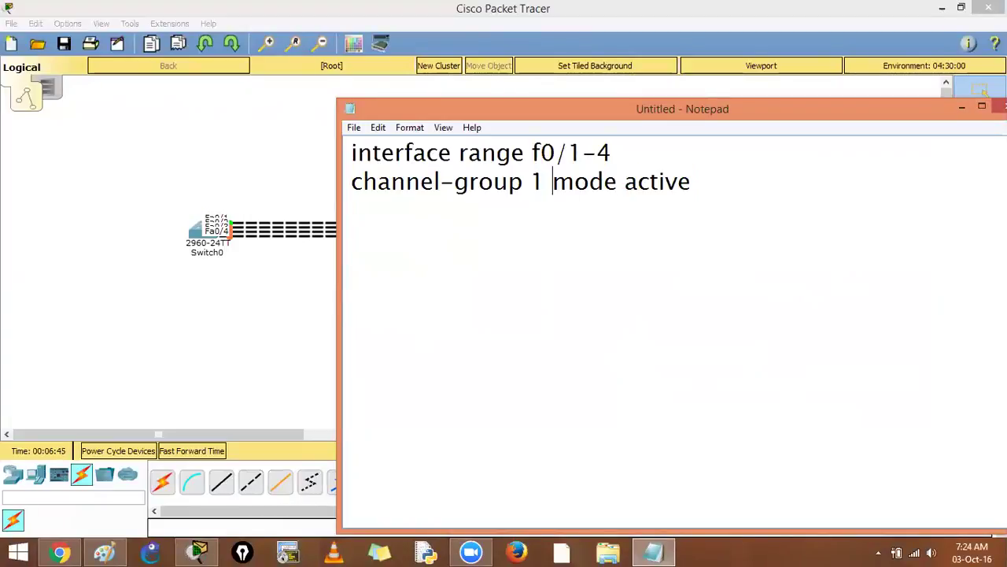
key(shift+Left)
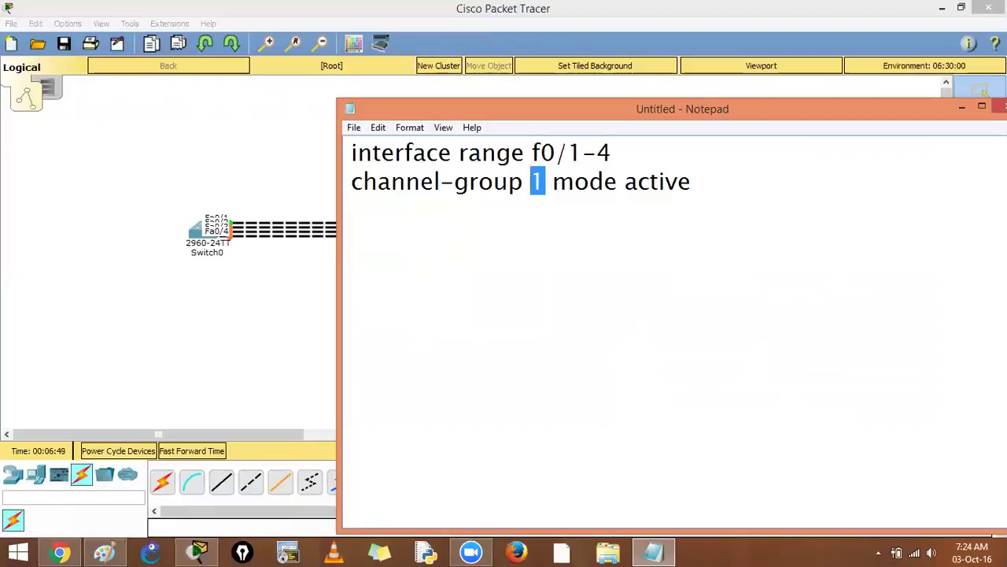
click(692, 181)
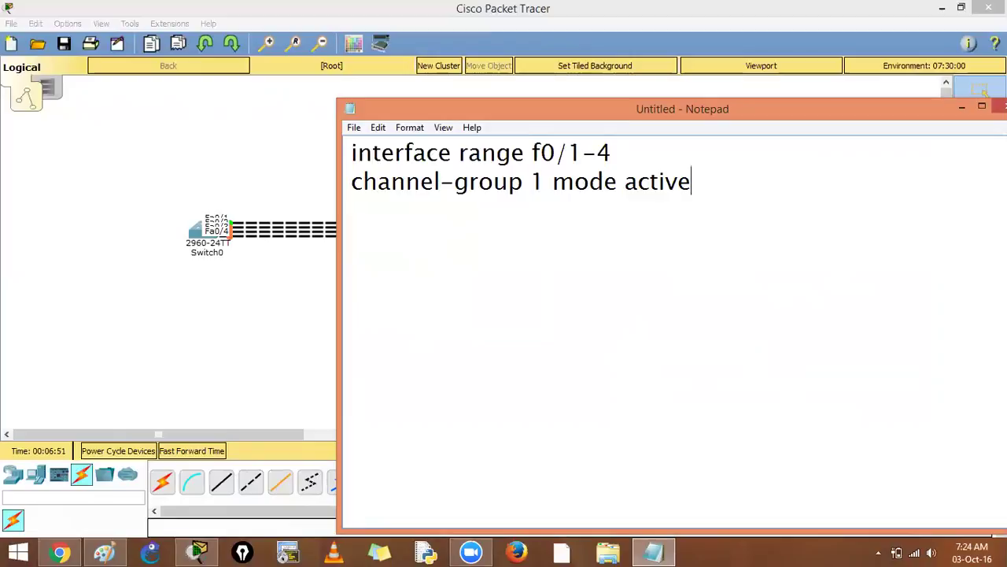
text(exit)
key(BackSpace)
key(BackSpace)
key(BackSpace)
text(exit)
key(Return)
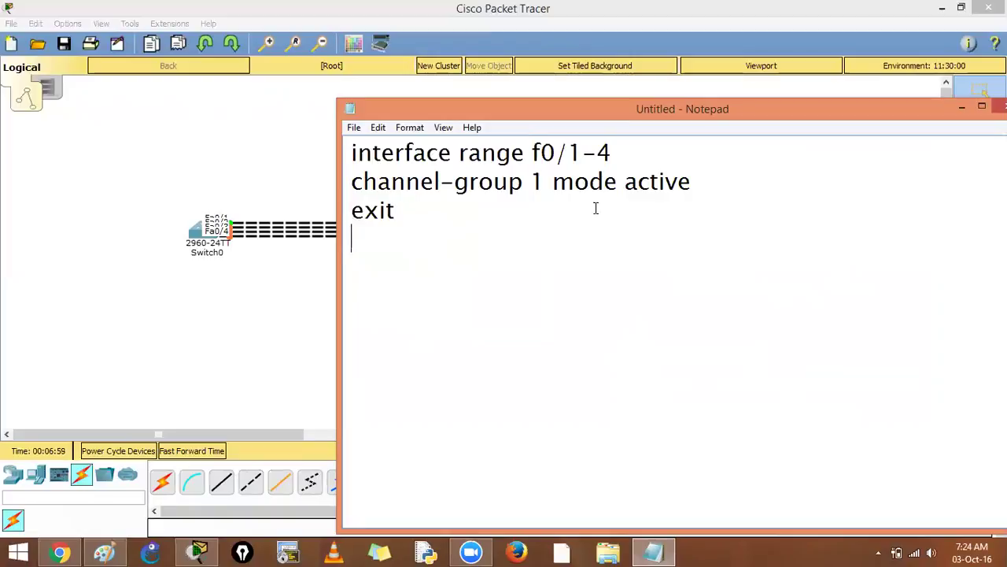
drag(355, 182, 667, 182)
click(670, 248)
Add the lines 'int port-channel 1', 'switchport' and 'switchport mode trunk'.
text(int port-channel 1)
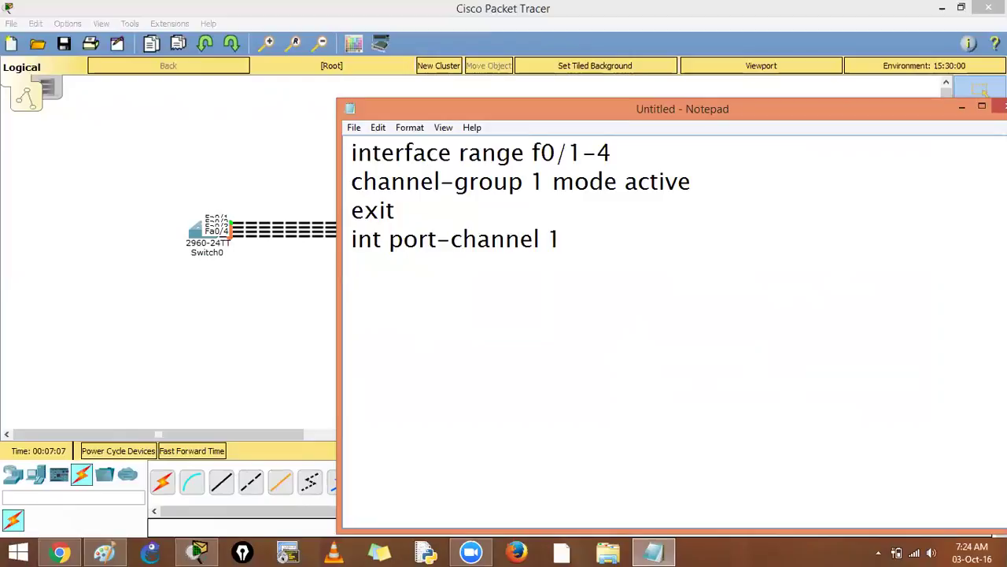
key(Return)
text(switchport)
key(Return)
text(swithc)
key(BackSpace)
text(chport mode trunk)
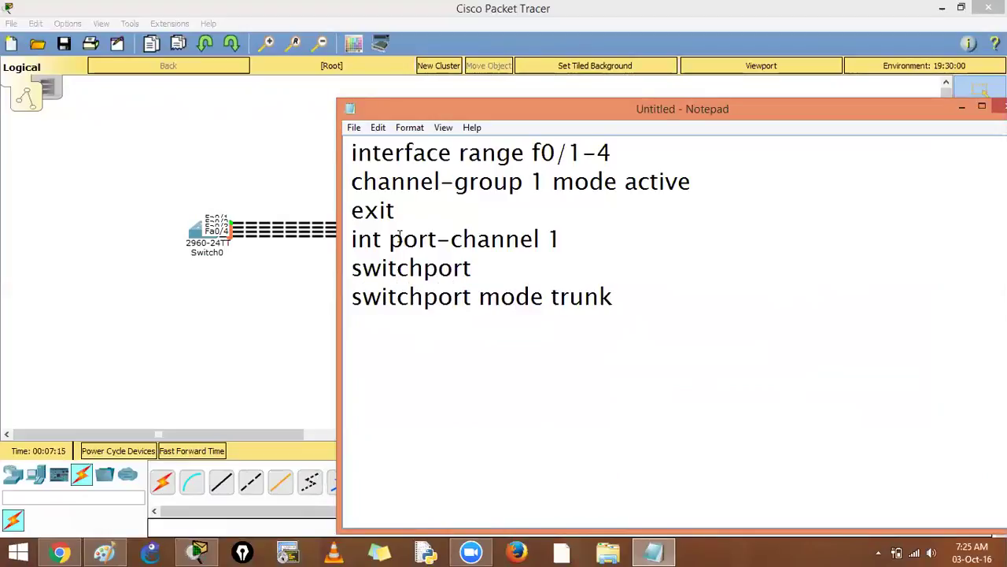
drag(347, 244, 560, 240)
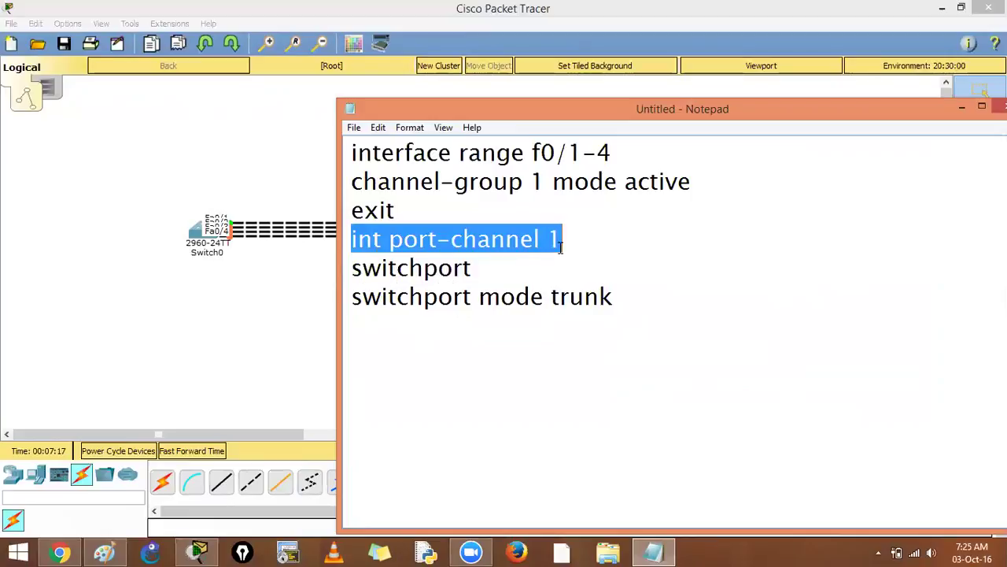
drag(525, 152, 627, 161)
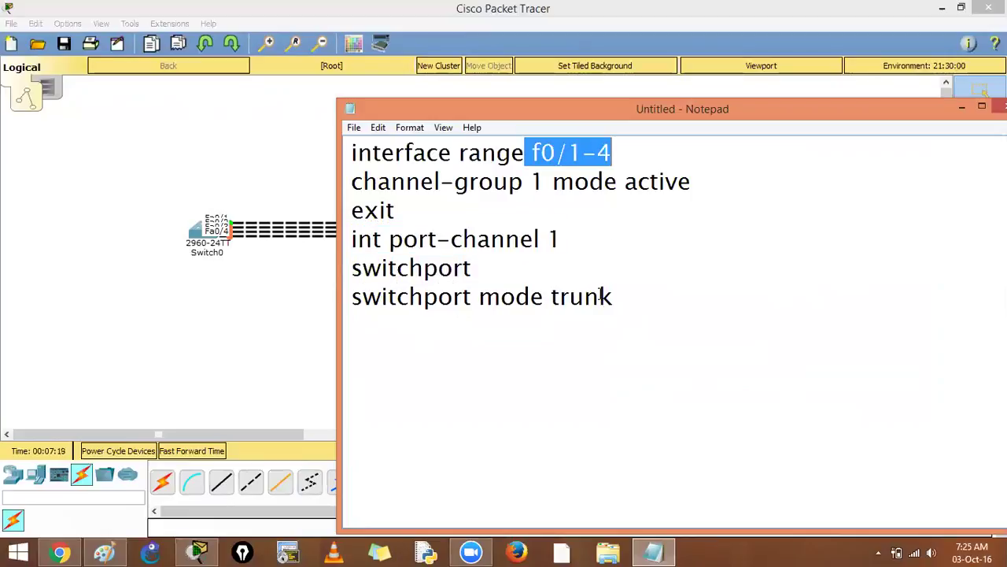
click(628, 300)
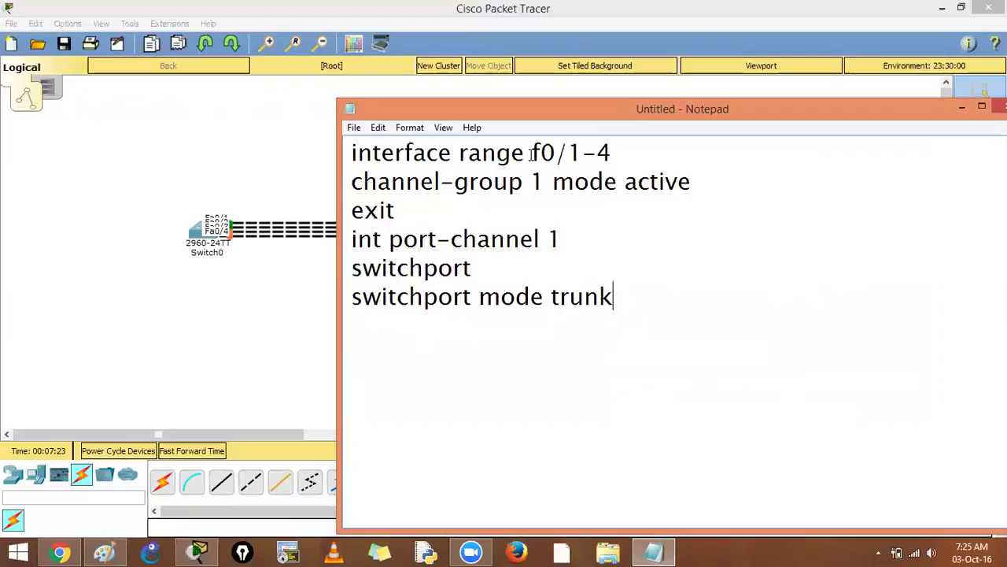
drag(533, 156, 616, 160)
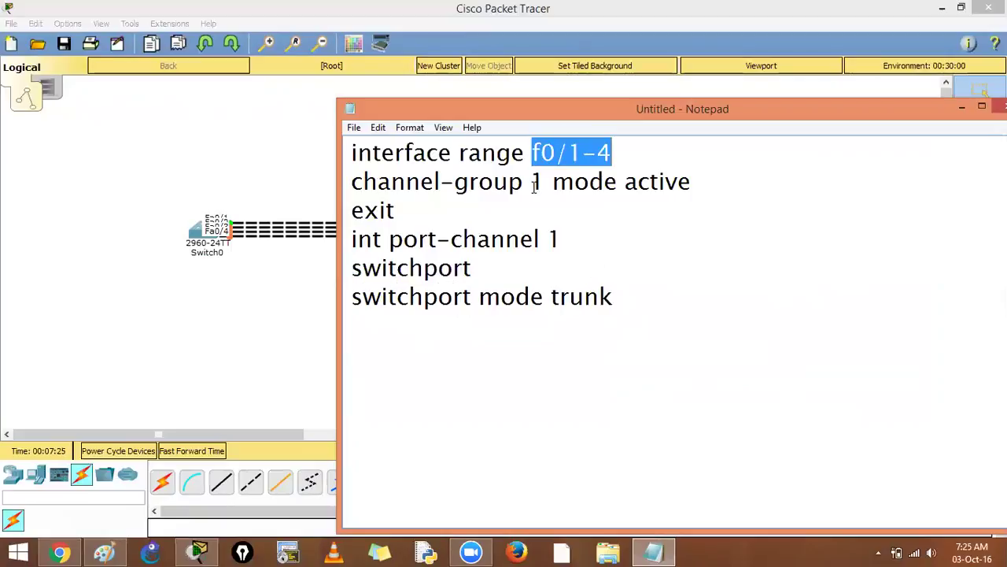
drag(532, 185, 542, 187)
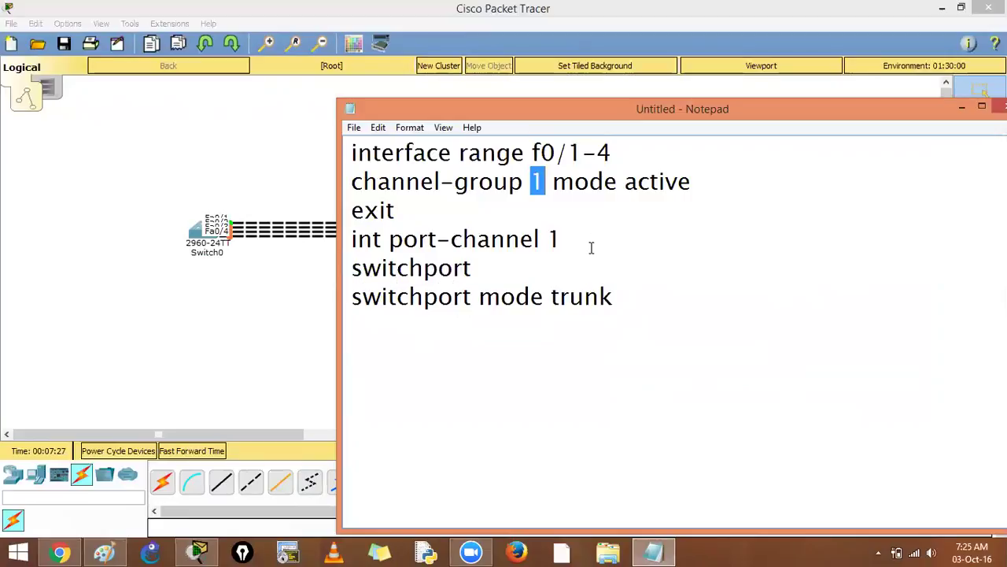
drag(625, 182, 693, 182)
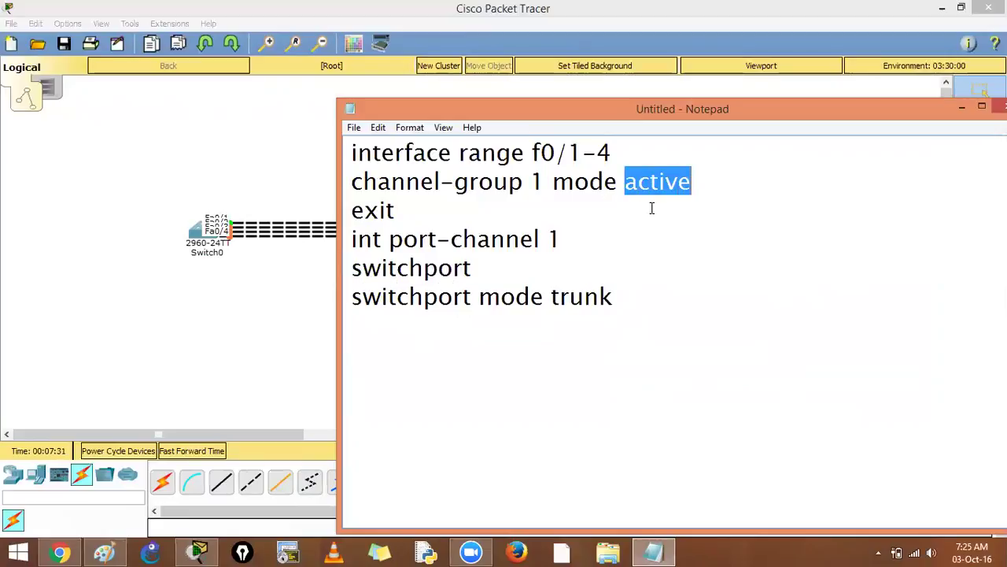
drag(354, 241, 561, 238)
click(651, 295)
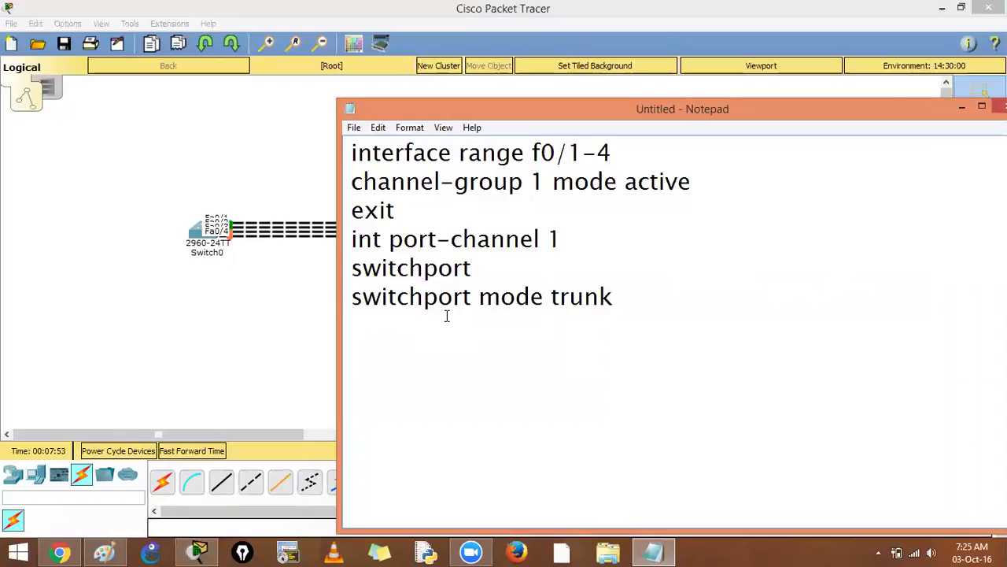
Select all the draft commands, then try adding a shutdown line above exit and discard it.
key(ctrl+a)
key(super+c)
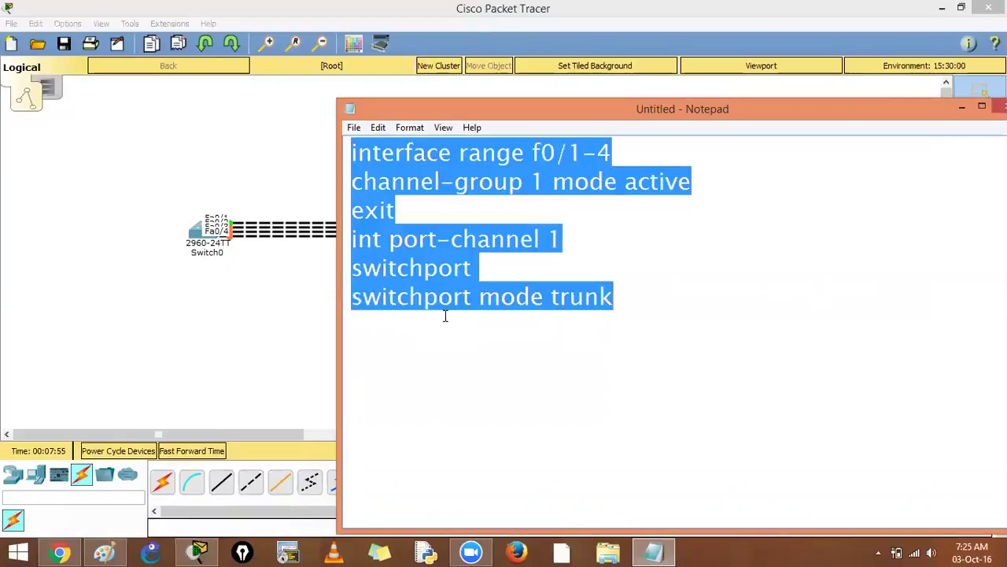
click(453, 206)
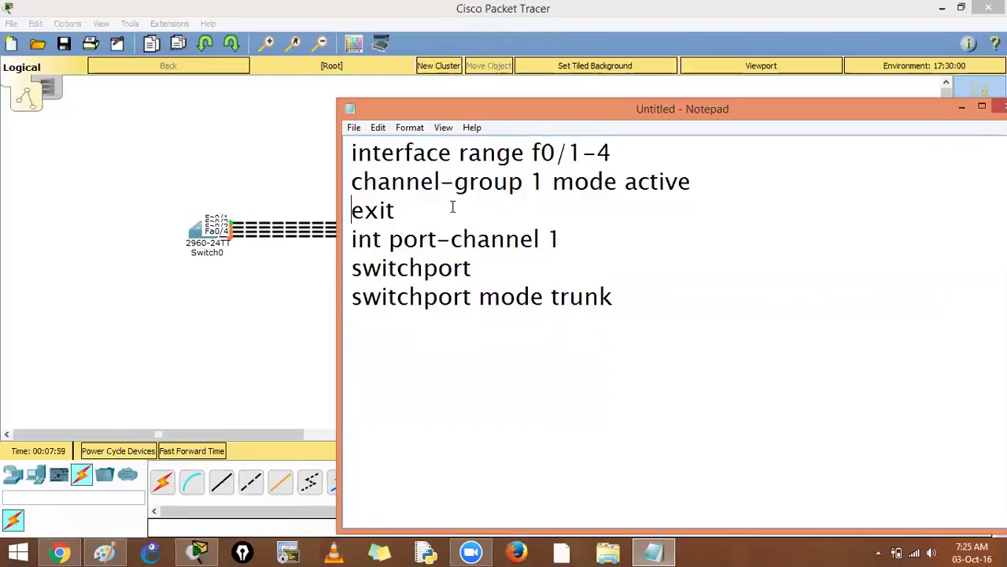
key(Return)
text(shit)
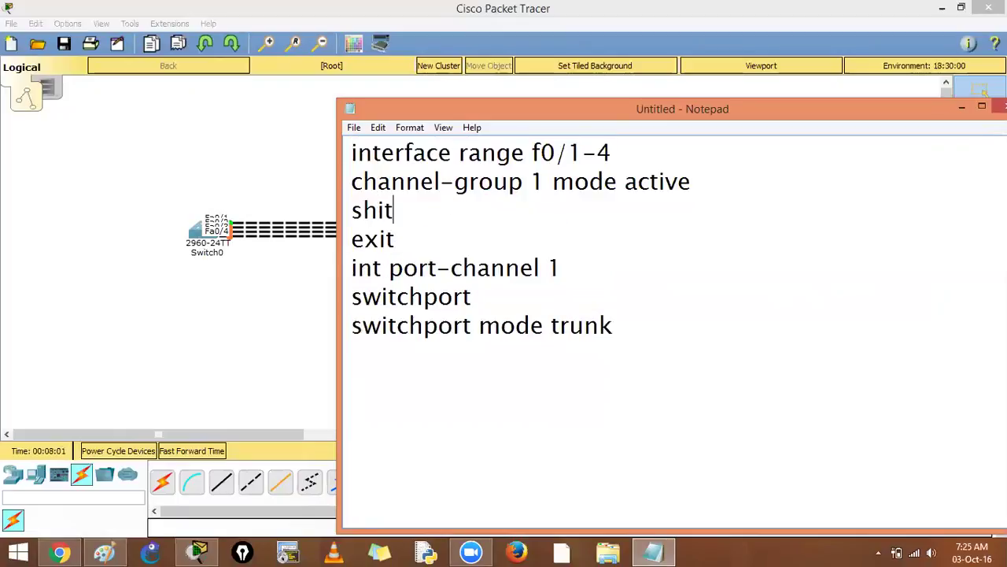
key(BackSpace)
key(BackSpace)
text(ud)
key(BackSpace)
text(twio)
key(BackSpace)
key(BackSpace)
key(BackSpace)
text(dwn)
key(BackSpace)
key(BackSpace)
text(own)
key(BackSpace)
key(BackSpace)
key(BackSpace)
key(BackSpace)
key(BackSpace)
key(BackSpace)
key(BackSpace)
key(BackSpace)
key(BackSpace)
Clean up the stray character and open Switch0's configuration window.
text(a)
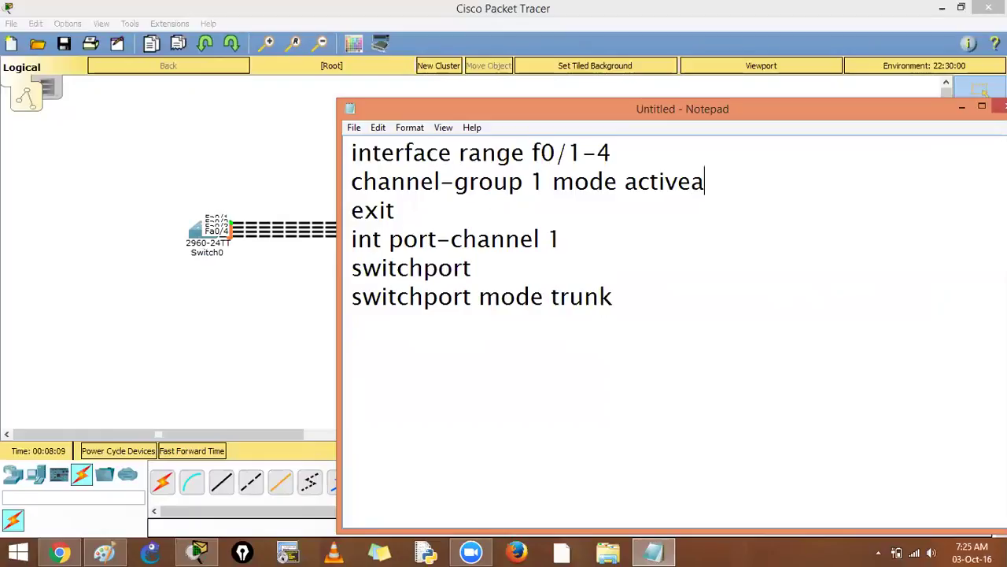
click(531, 464)
key(BackSpace)
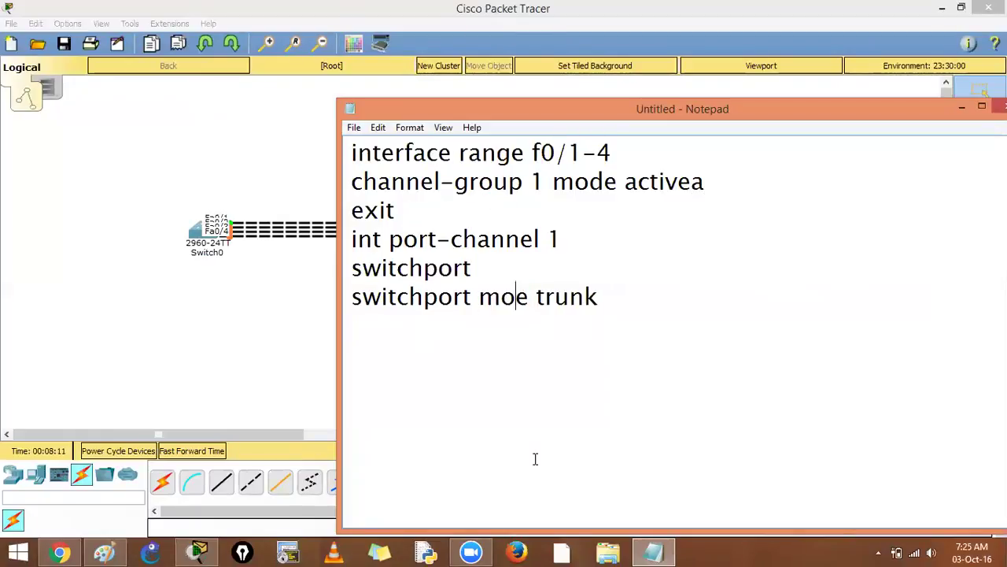
click(194, 232)
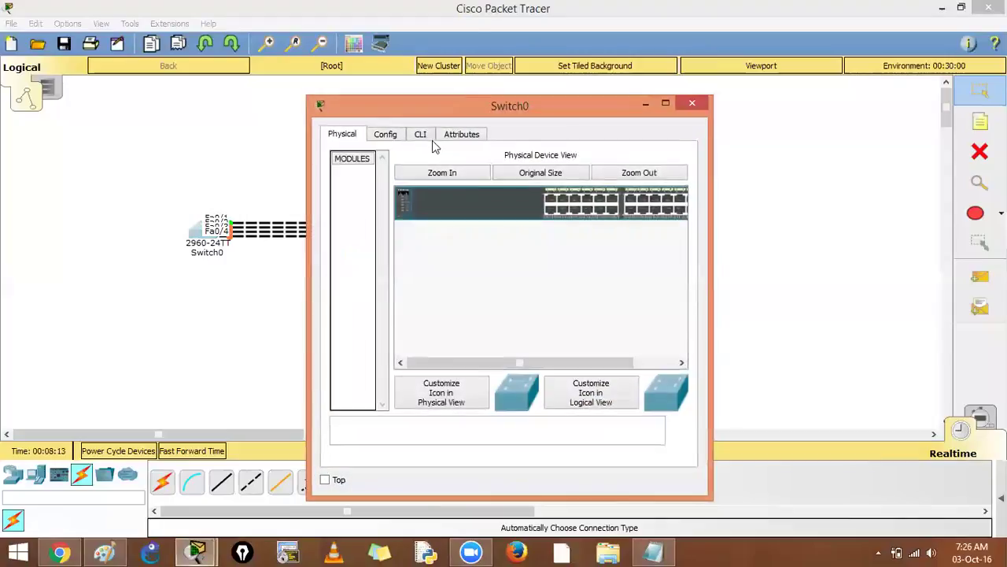
Open Switch0's CLI full-screen; abort a premature paste at the user prompt.
click(431, 138)
key(super+Up)
key(Return)
key(Return)
key(Return)
key(Return)
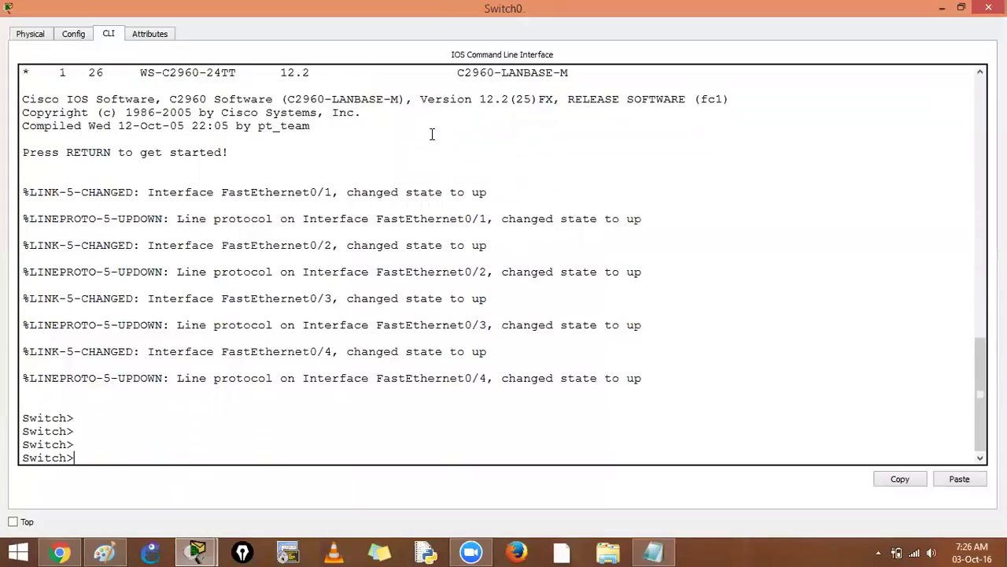
right_click(291, 245)
click(314, 270)
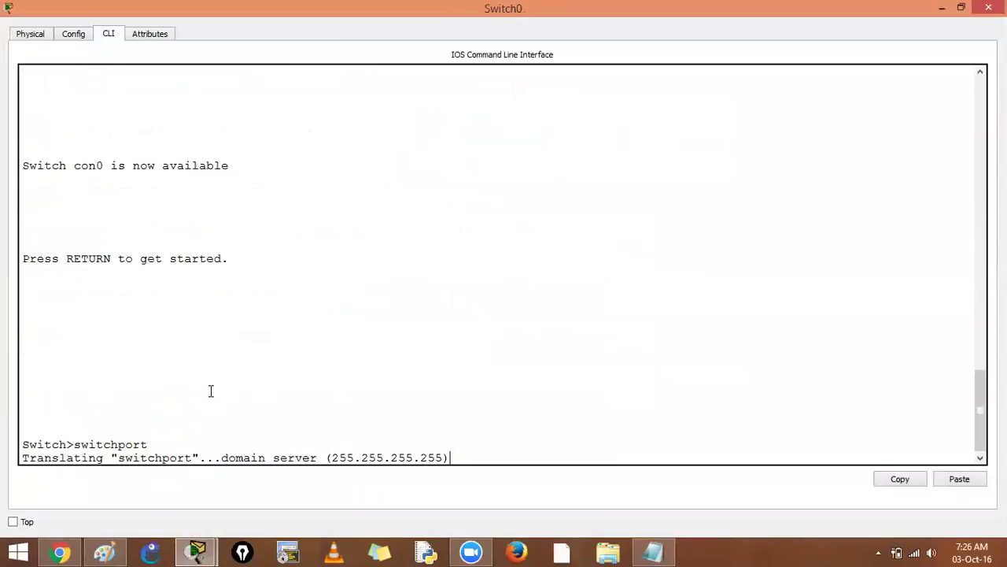
key(ctrl+shift+6)
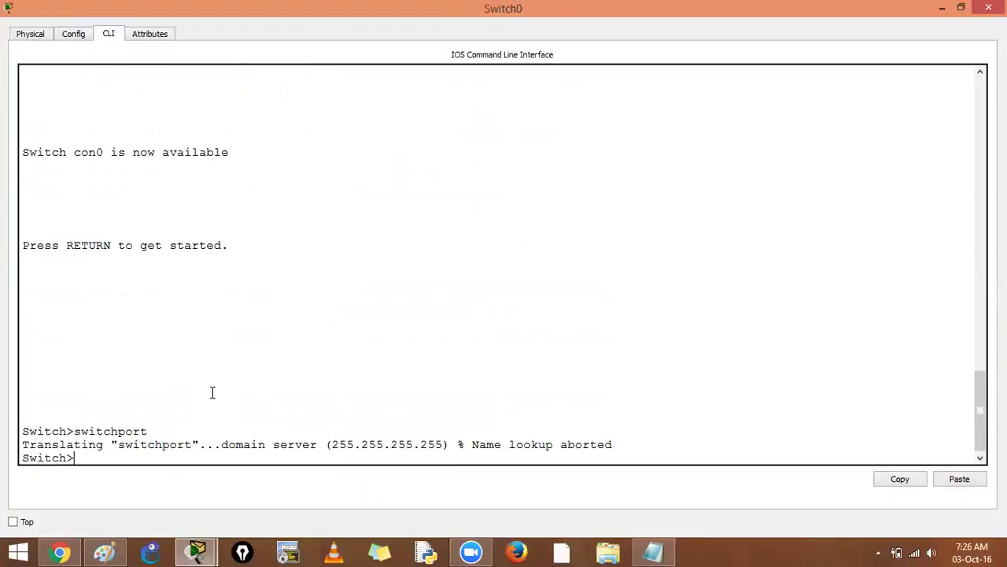
key(Return)
key(Return)
Enter en and conf t, then paste the EtherChannel commands into the CLI.
text(en)
key(Return)
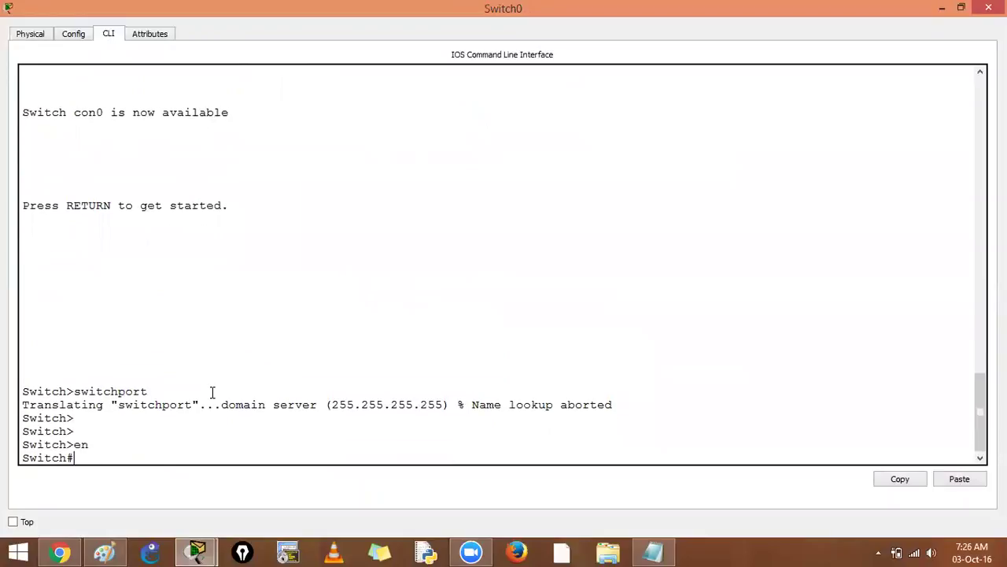
text(conf t)
key(Return)
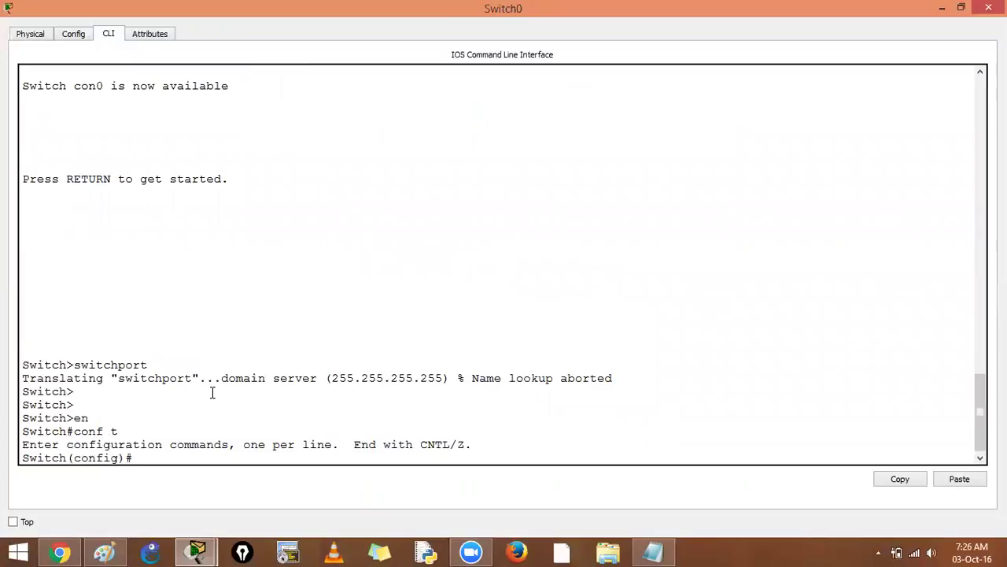
right_click(212, 392)
click(245, 425)
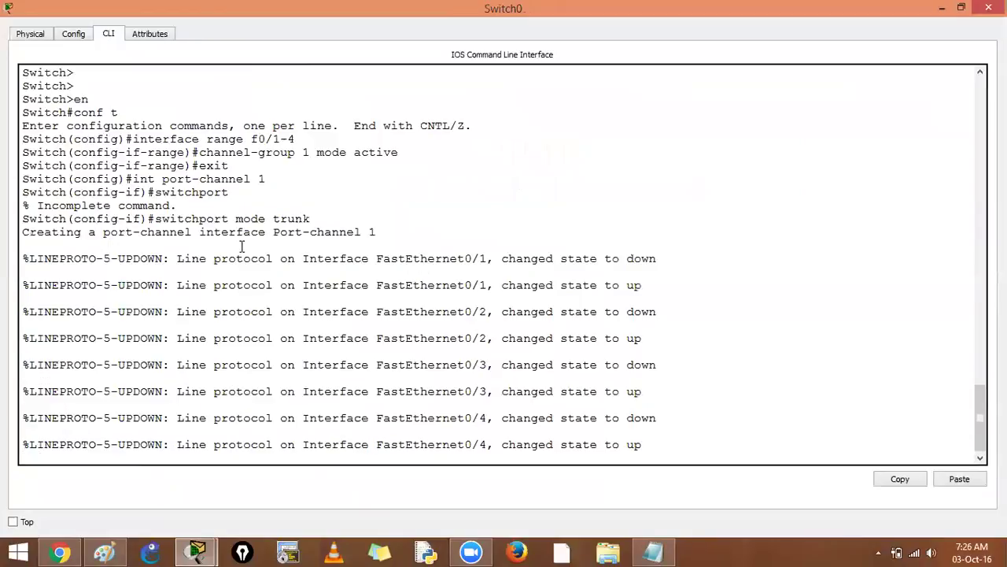
Review each pasted command and the 'Incomplete command' message after switchport.
drag(133, 139, 302, 142)
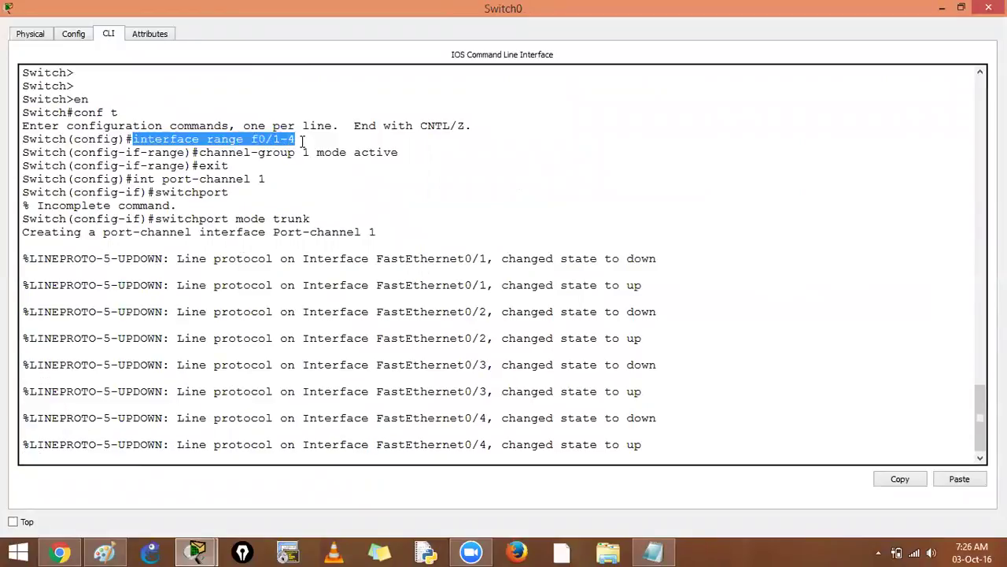
drag(200, 153, 415, 155)
drag(203, 166, 229, 166)
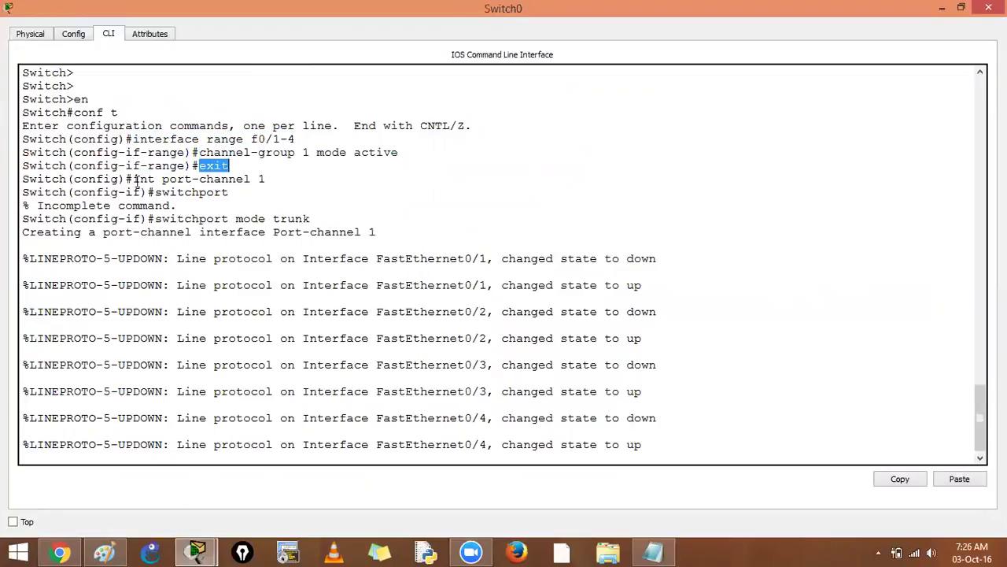
drag(133, 180, 268, 181)
drag(155, 192, 229, 192)
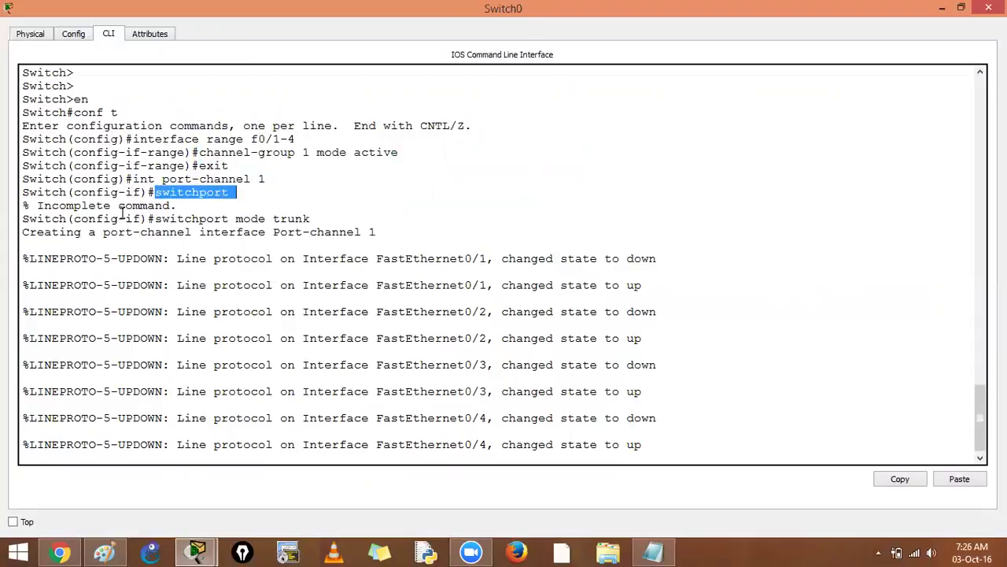
drag(155, 219, 425, 218)
click(197, 196)
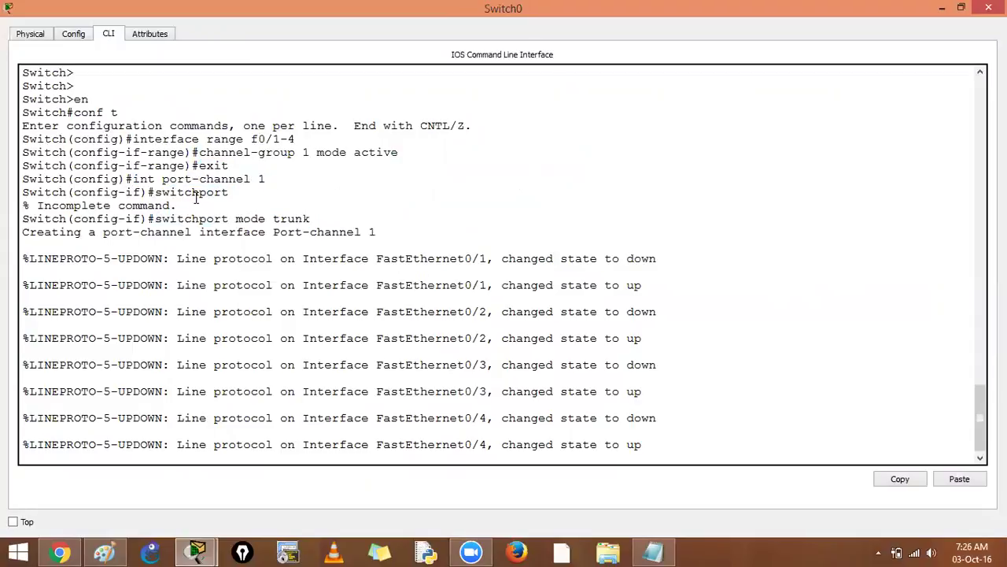
drag(155, 192, 228, 192)
drag(37, 205, 227, 192)
drag(148, 219, 309, 218)
click(454, 260)
Leave configuration mode with Ctrl+Z and exit the Switch0 window.
key(Return)
key(Return)
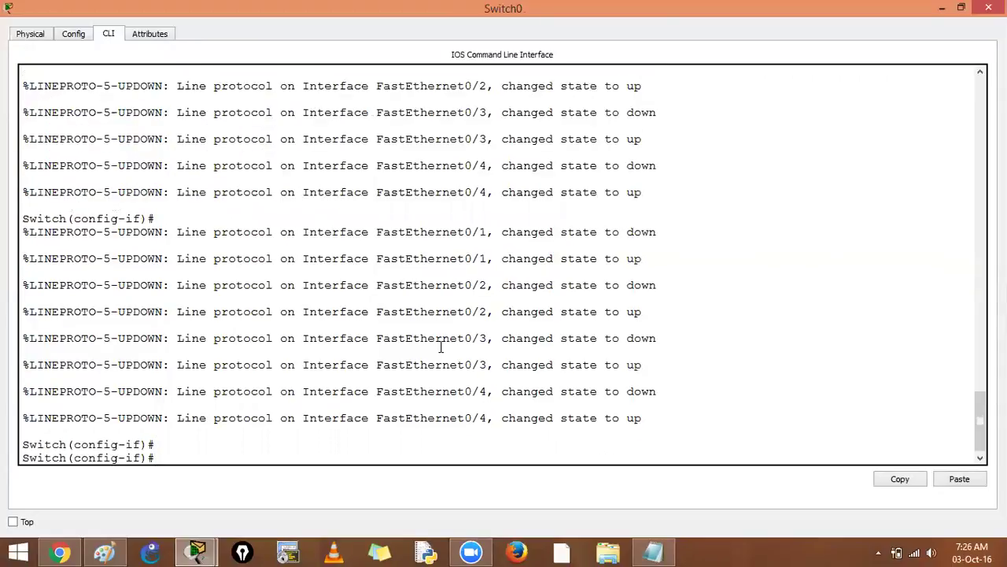
key(ctrl+z)
key(Return)
key(Return)
key(Return)
key(alt+Tab)
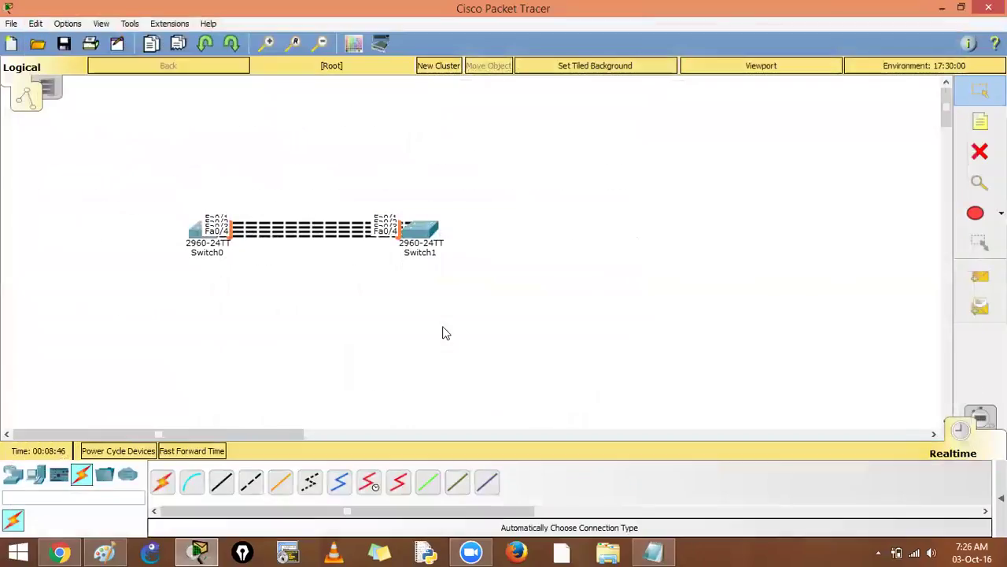
Briefly open Switch1, then open Packet Tracer's Preferences.
click(425, 238)
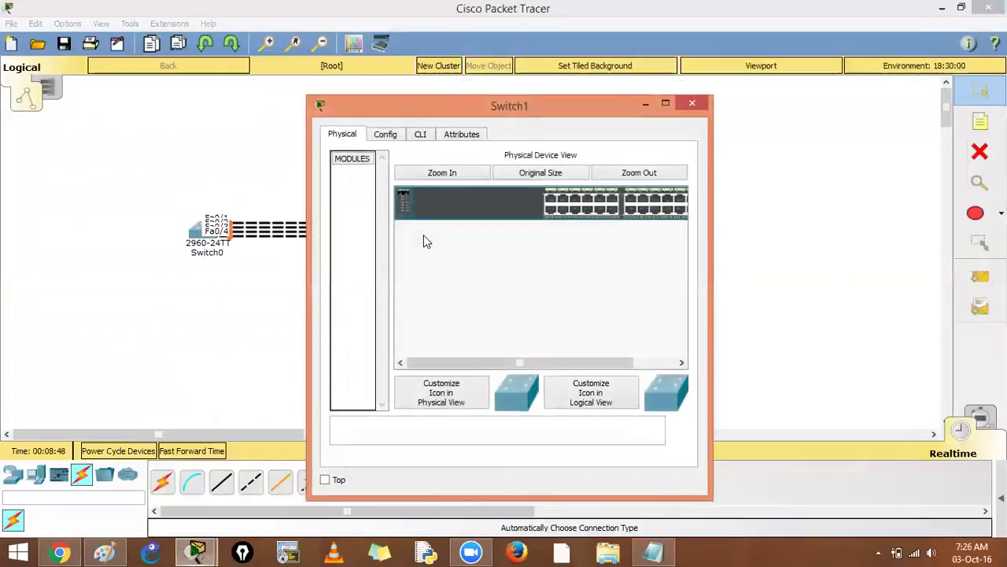
key(alt+Tab)
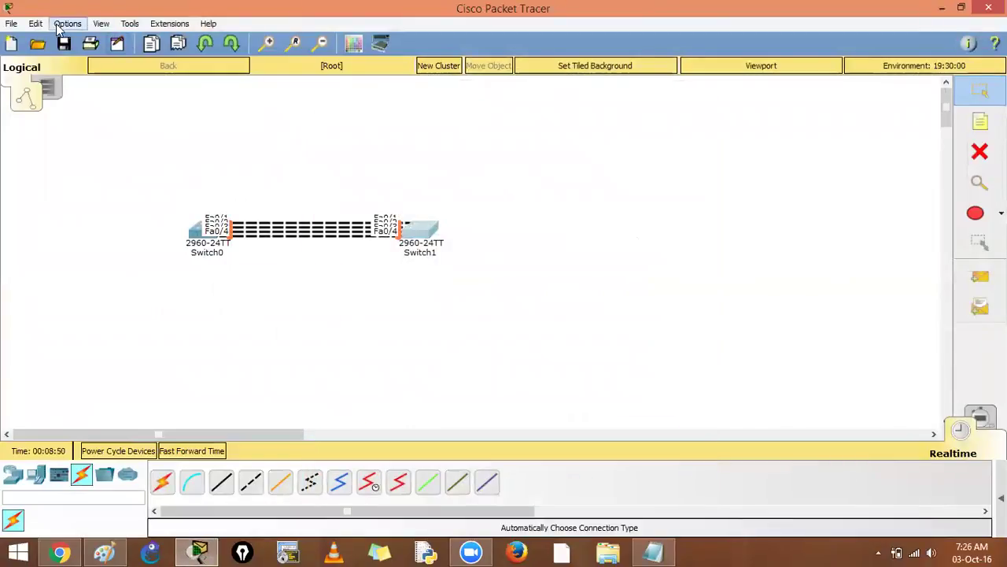
click(67, 23)
click(89, 41)
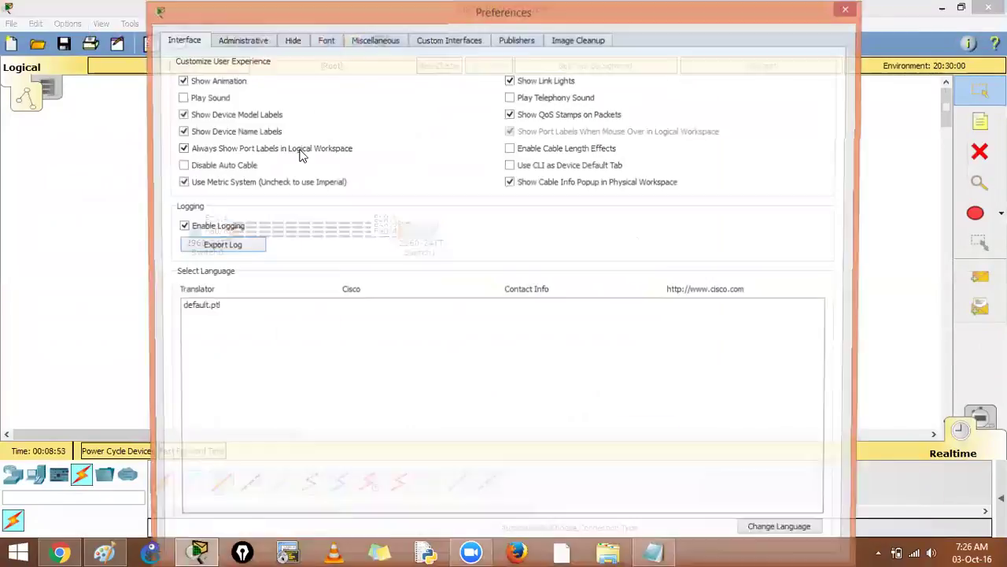
Set the CLI font to Courier New 14 pt, apply it, and close Preferences.
click(325, 41)
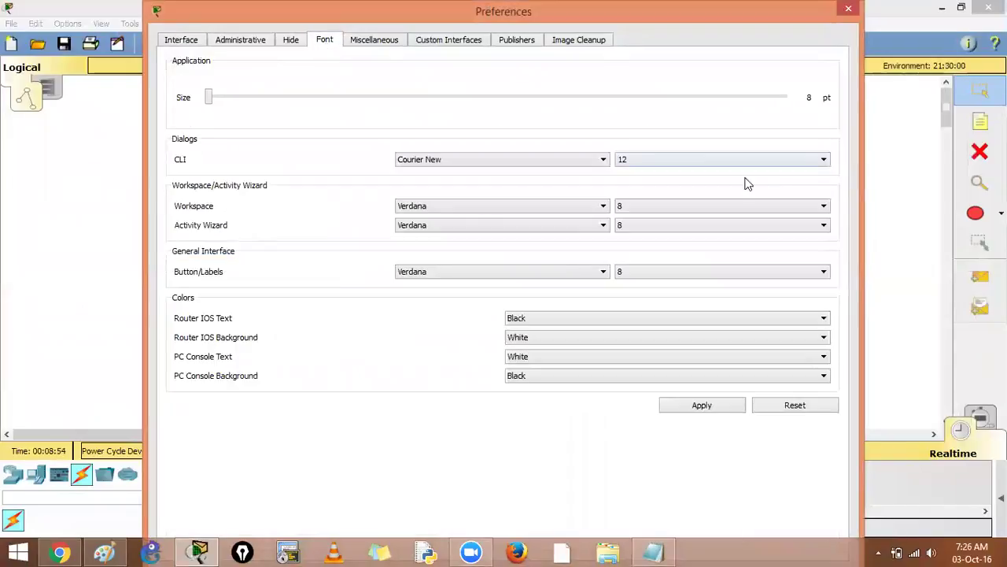
click(590, 159)
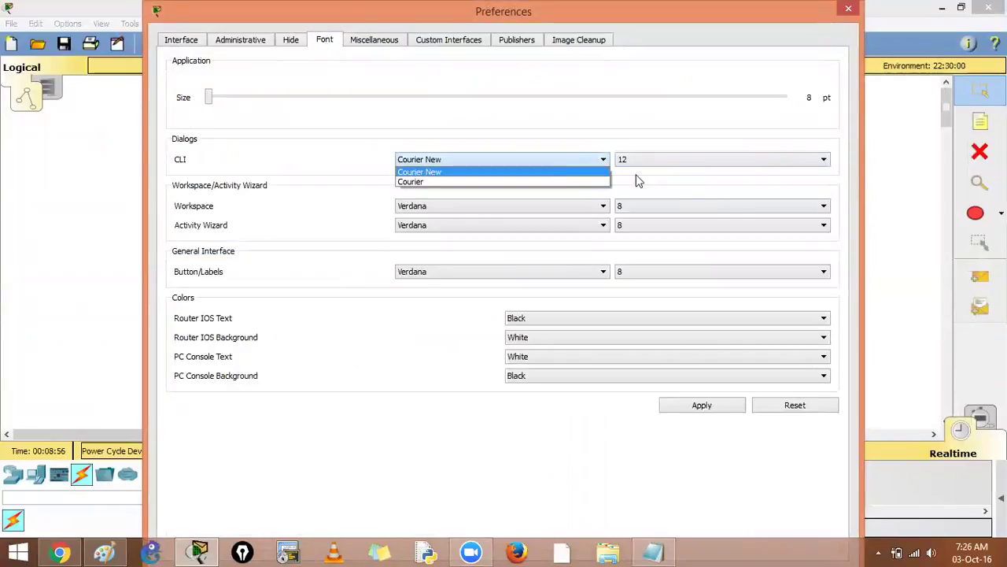
click(710, 176)
click(705, 159)
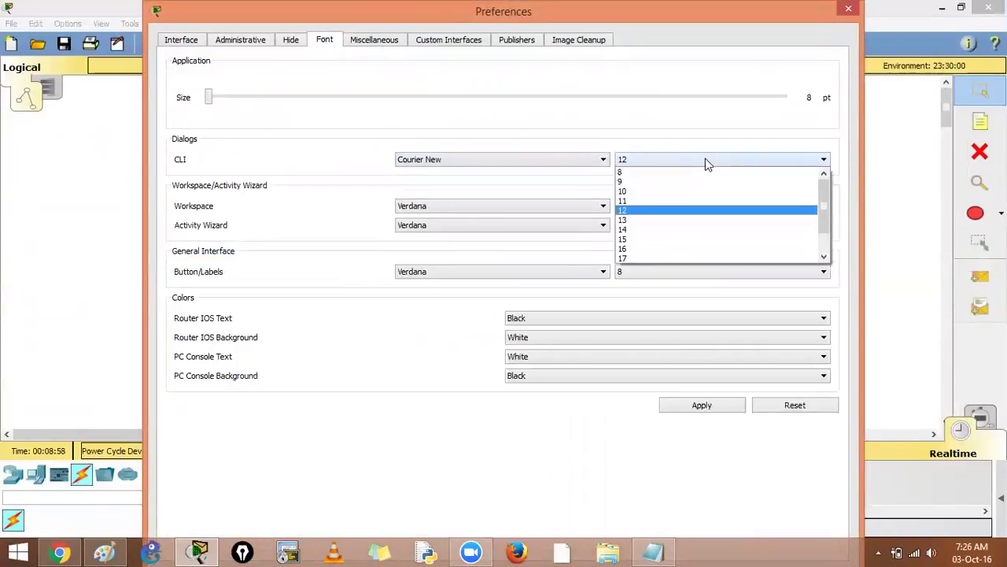
click(664, 231)
click(704, 407)
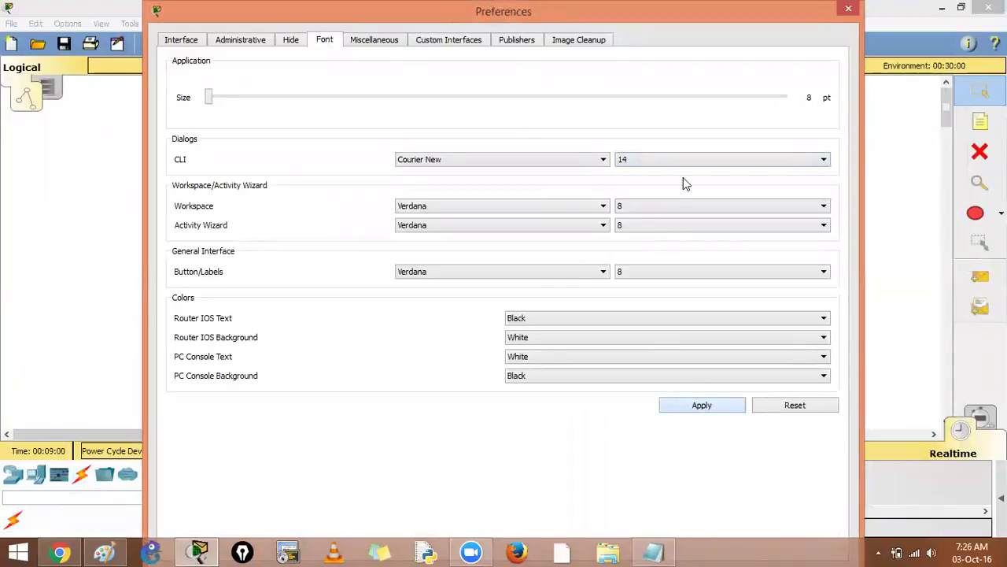
click(849, 9)
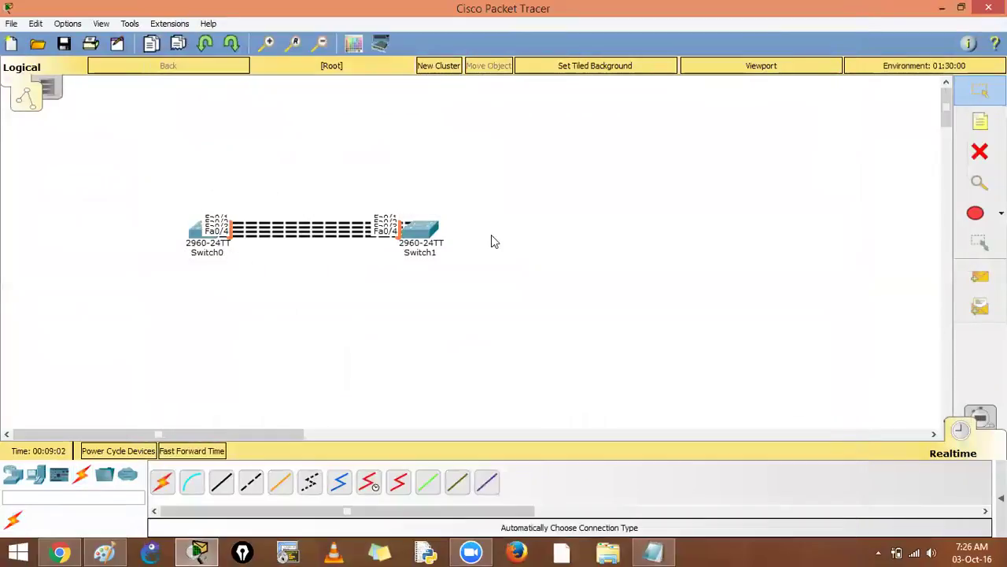
click(417, 229)
Open Switch1's CLI and enter global configuration mode with en and conf t.
click(420, 133)
key(super+Up)
key(Return)
key(Return)
key(Return)
key(Return)
text(en)
key(Return)
text(conf )
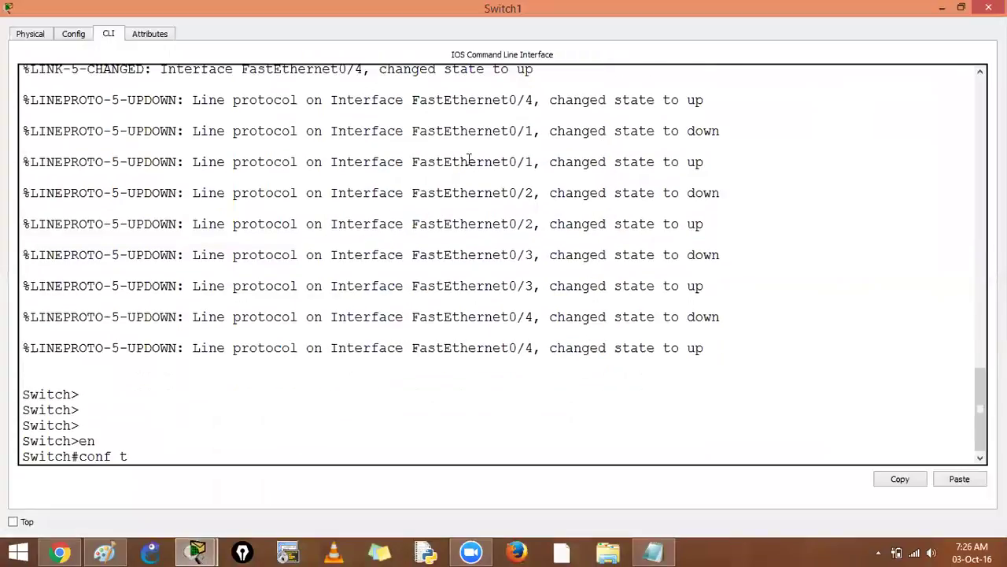
text(t)
key(Return)
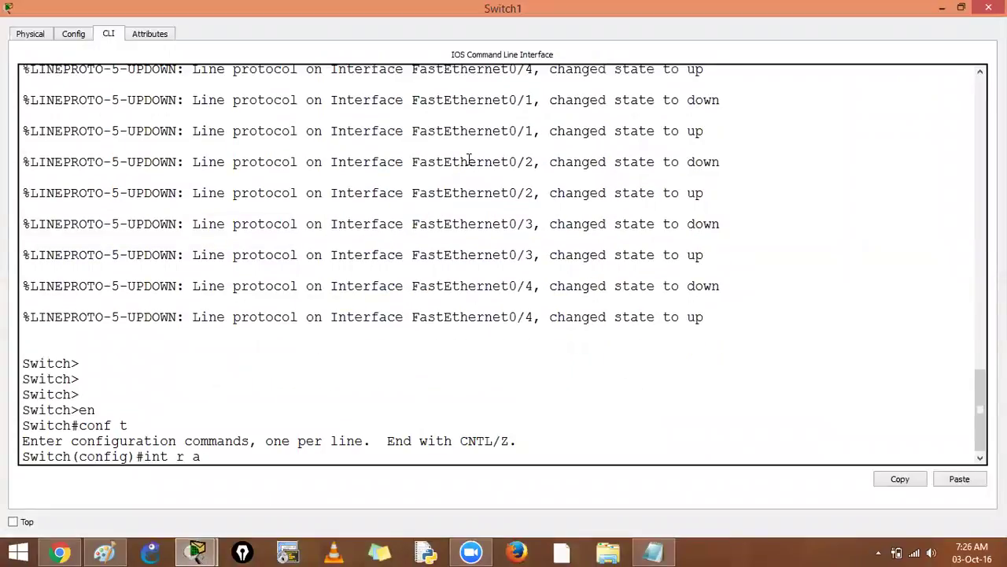
Put interfaces f0/1-4 into channel-group 1 in passive mode.
text(int r f0/1-4)
key(Return)
text(chan)
key(Tab)
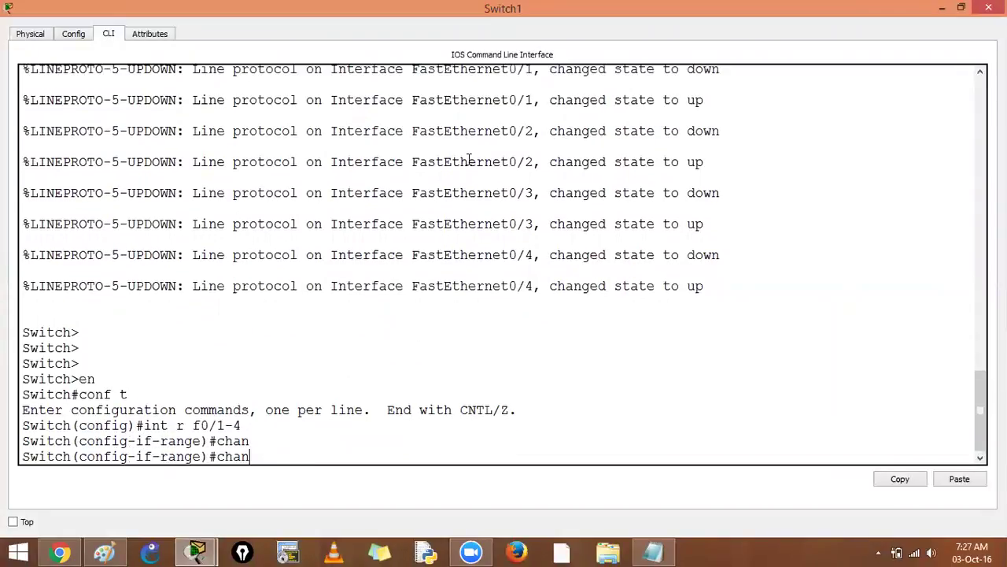
text(ne)
key(Tab)
text(l-g)
key(Tab)
text(1 mode )
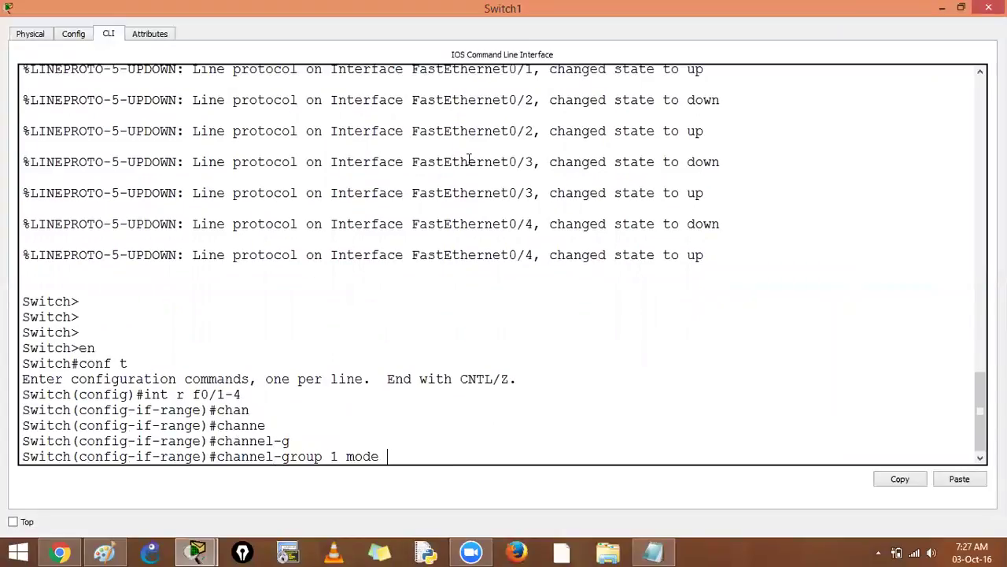
text(apas)
key(Tab)
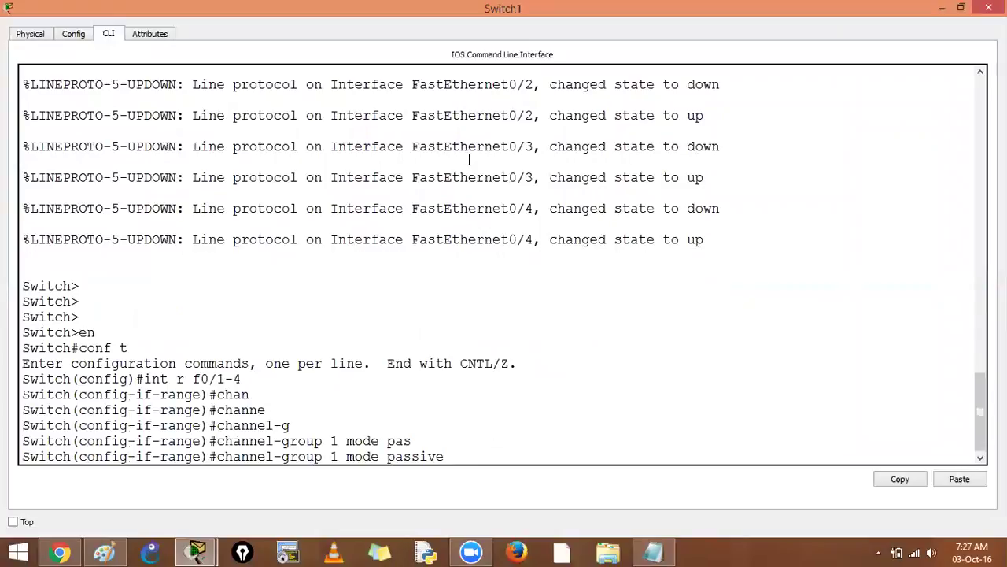
key(Return)
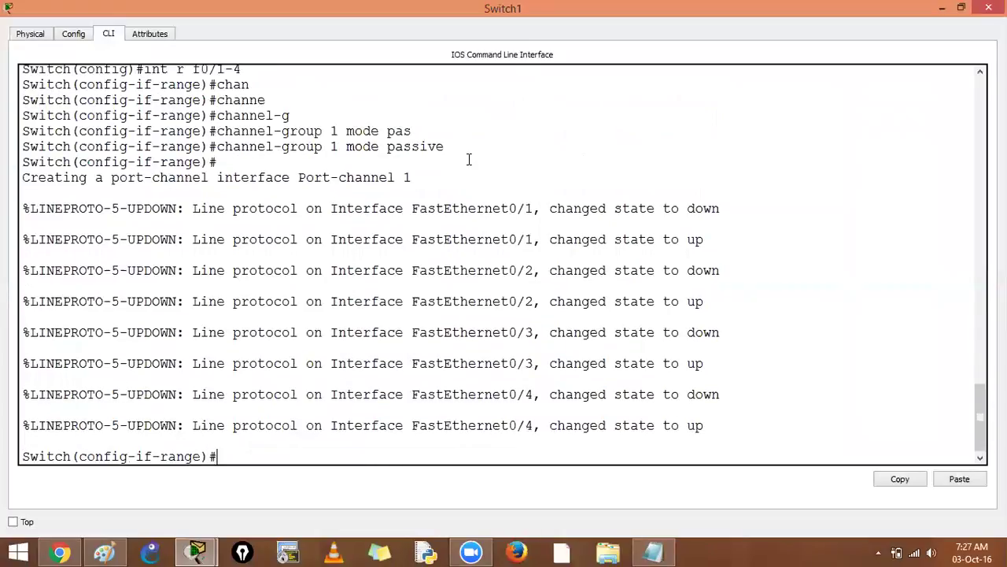
Make port-channel 1 a trunk with 'switchport mode trunk' and return with Ctrl+Z.
text(exit)
key(Return)
text(int po)
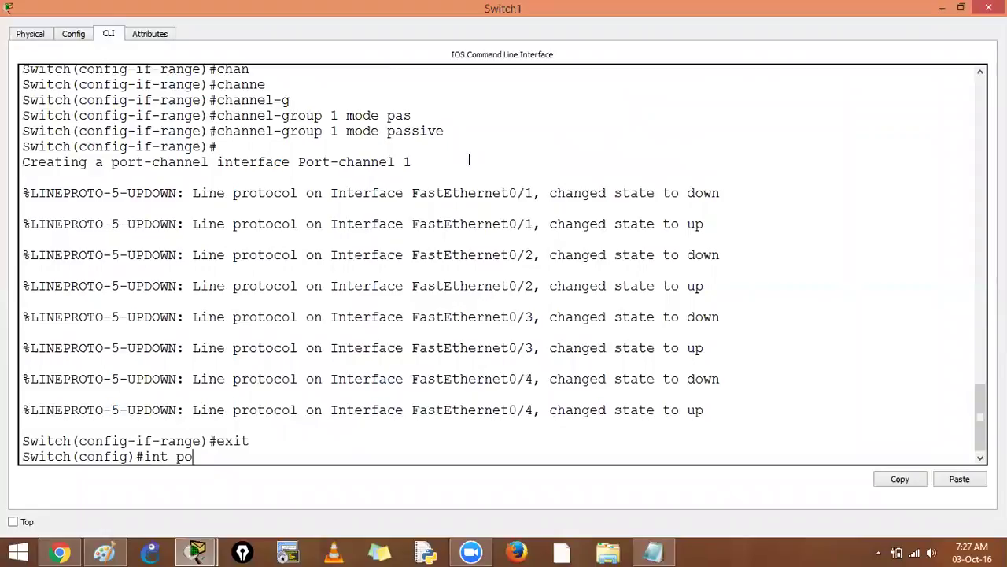
text(rt-c 1)
key(Return)
text(swi)
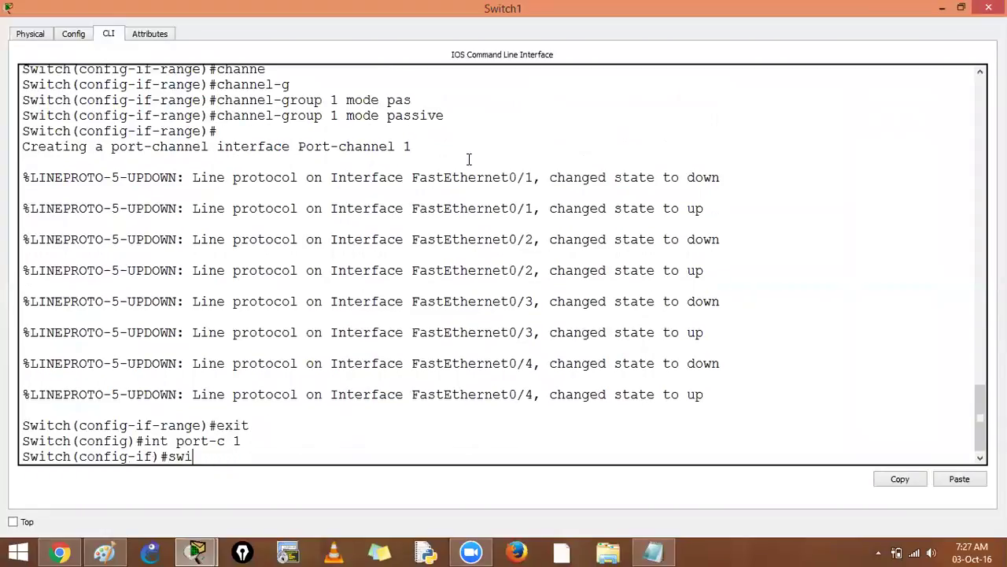
key(Return)
text(swi mode trunk)
key(Return)
key(ctrl+z)
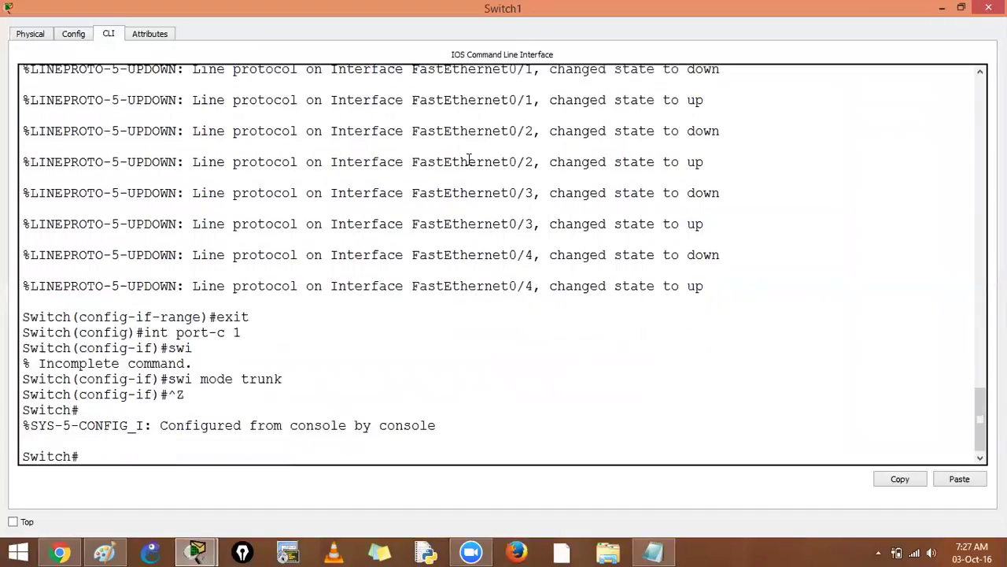
Replace the Notepad notes with the corrected port-channel commands and add 'show etherchannel summary' below them.
click(654, 551)
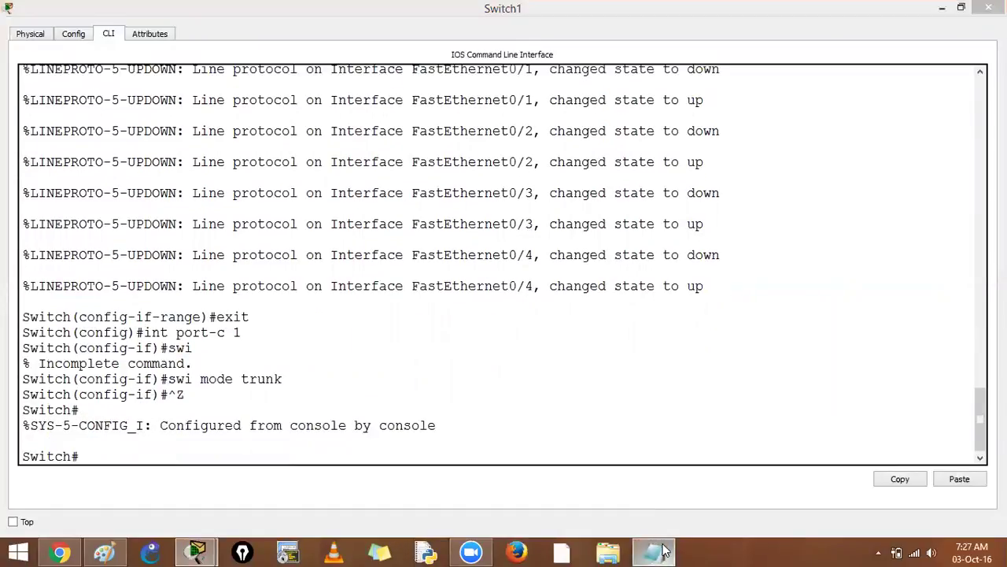
key(ctrl+a)
text(interface range f0/1-4 channel-group 1 mode active exit int port-channel 1 switchport switchport mode trunk)
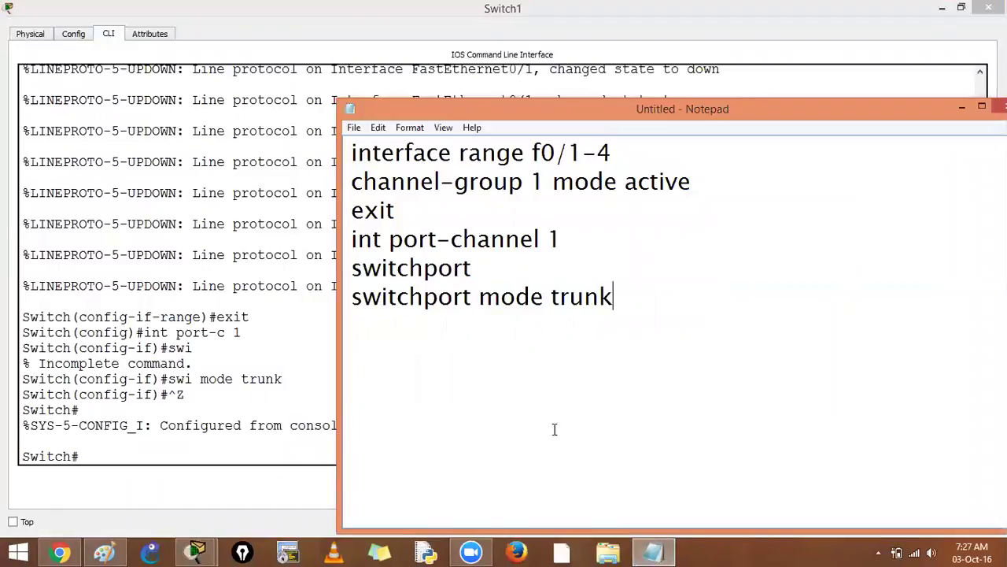
key(Return)
key(Return)
text(show et)
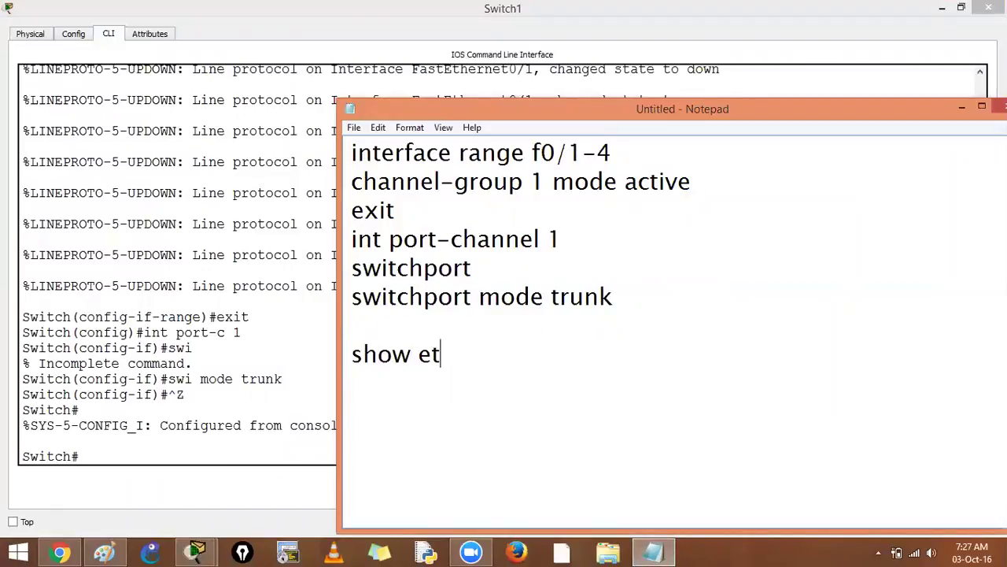
text(herchannel)
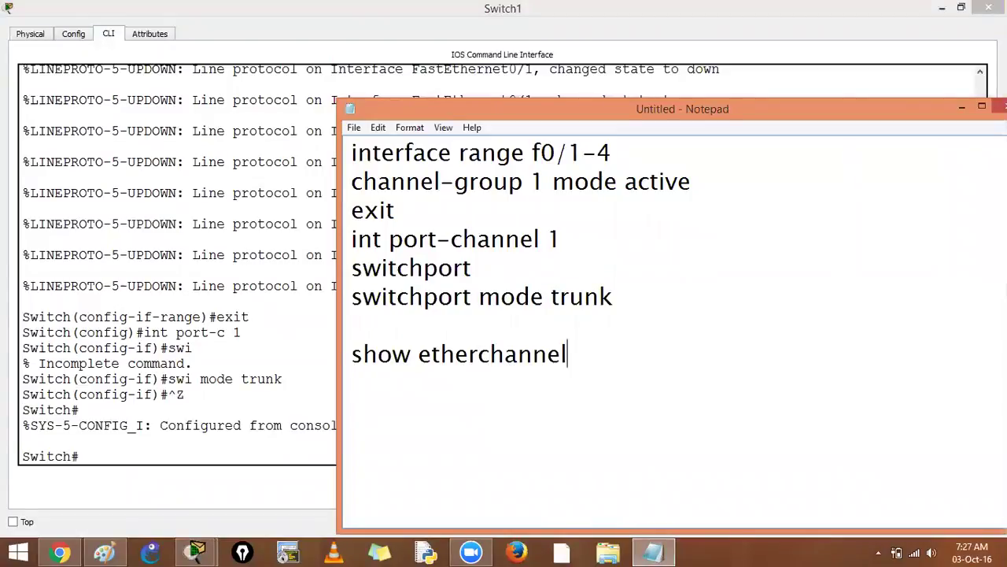
text( summary)
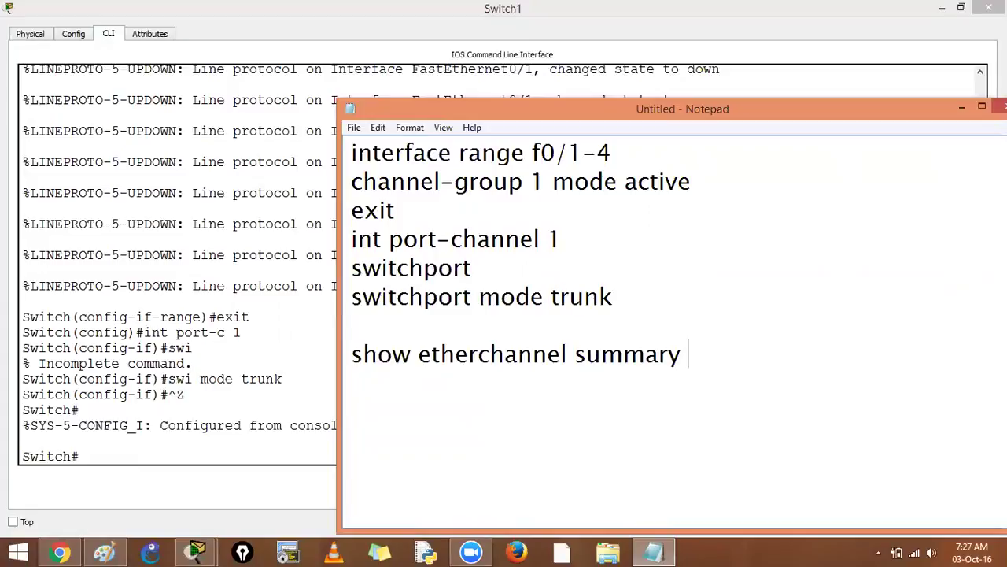
Highlight the word 'etherchannel' in the notes, then return to Switch1's command line.
drag(572, 351, 420, 376)
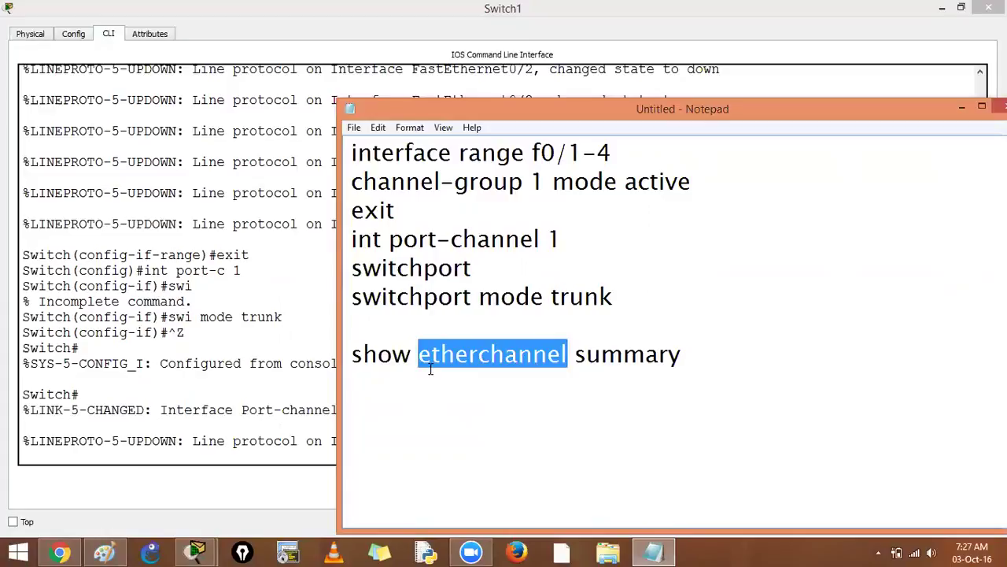
click(692, 356)
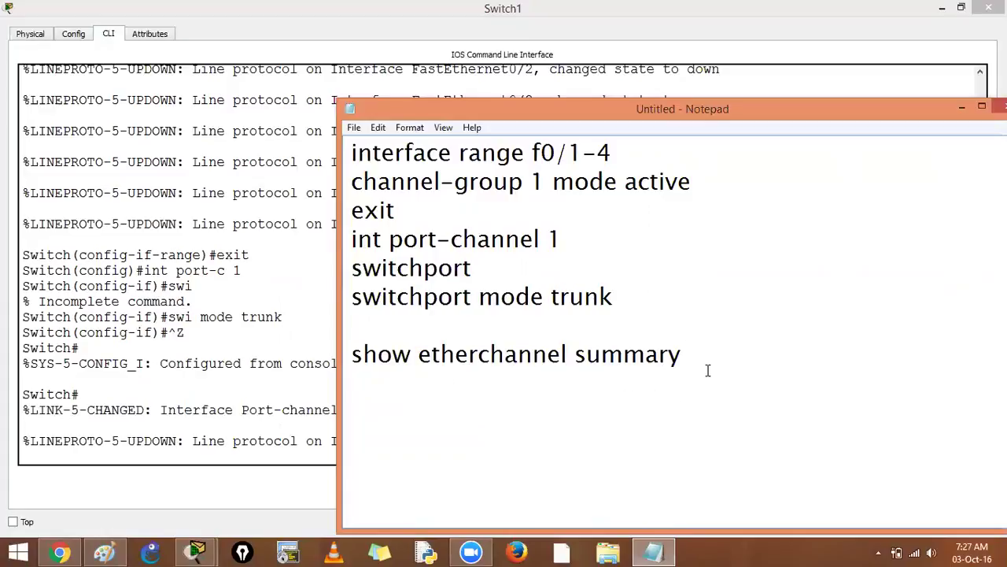
click(296, 451)
Note that Port-channel 1 came up, then run 'show etherchannel summary' on Switch1.
key(Return)
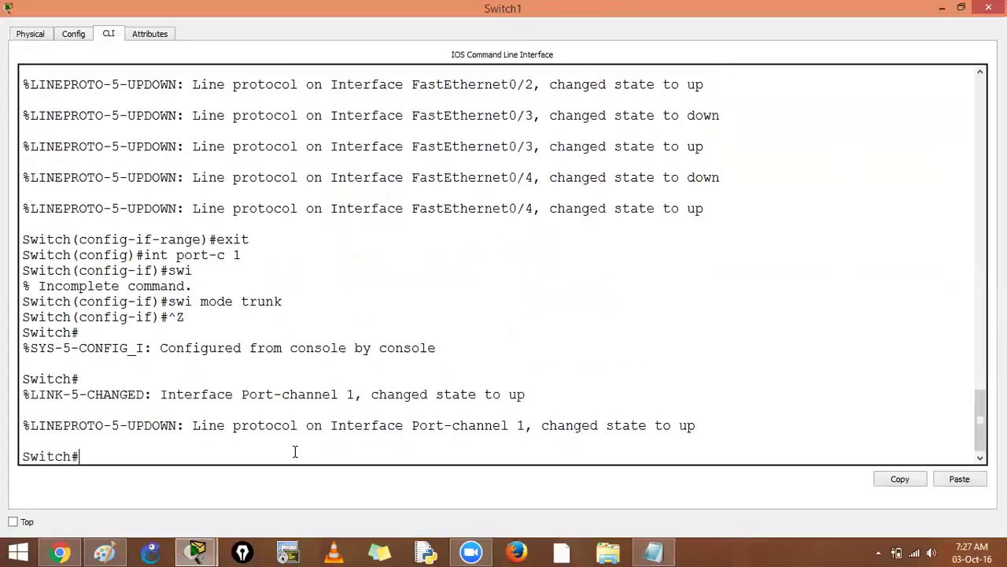
drag(411, 427, 527, 441)
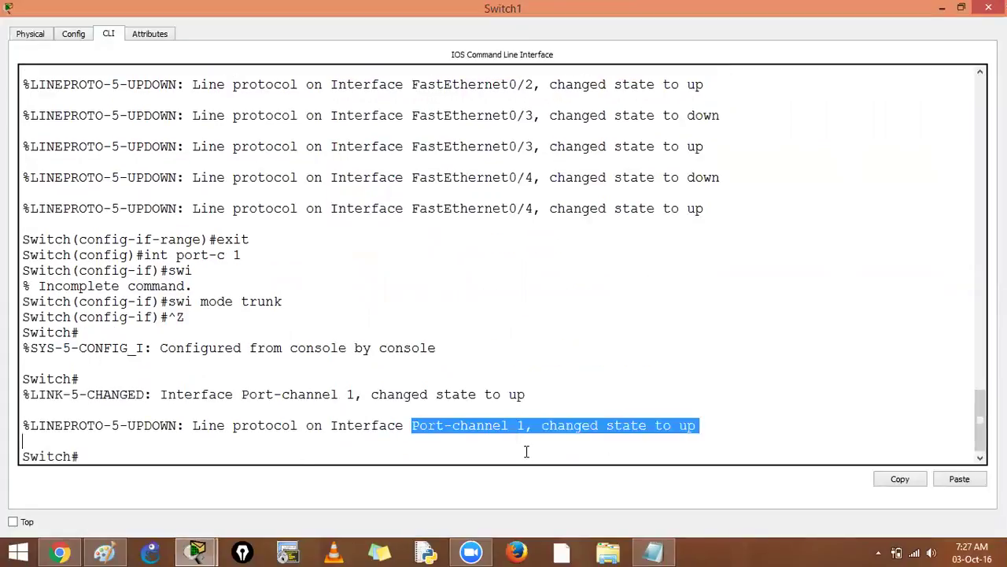
key(Return)
text(show e)
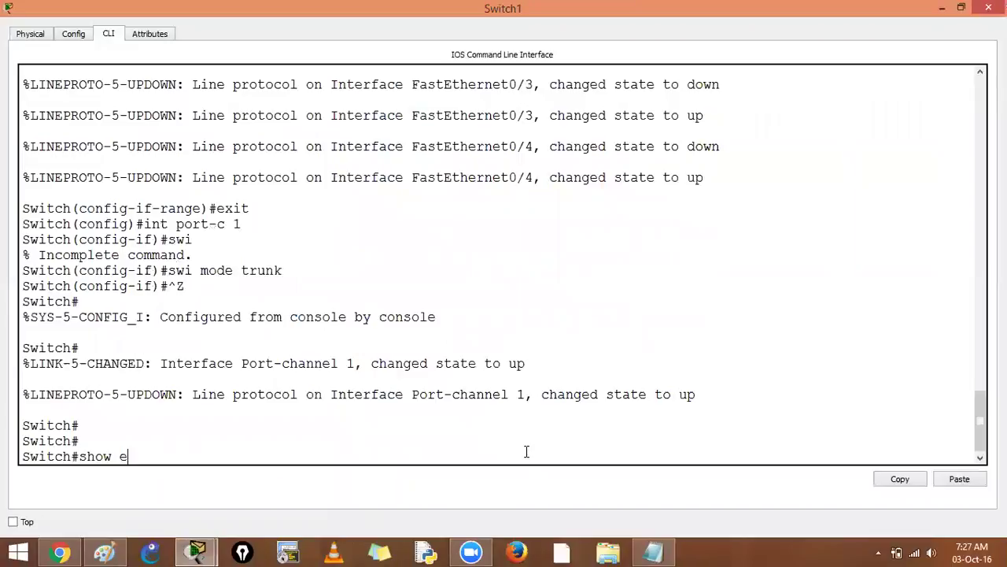
text(th)
key(Tab)
text(summ)
key(Tab)
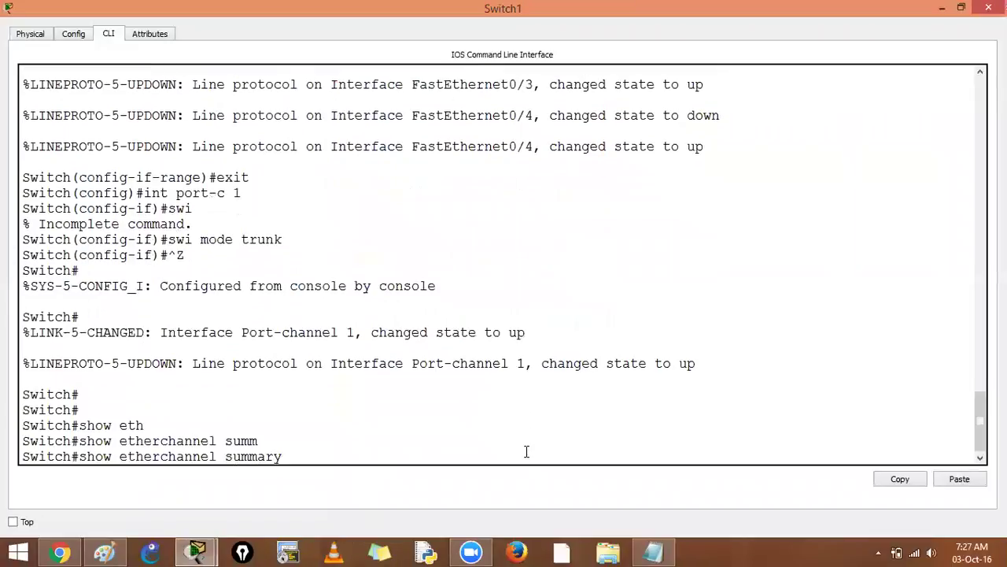
key(Return)
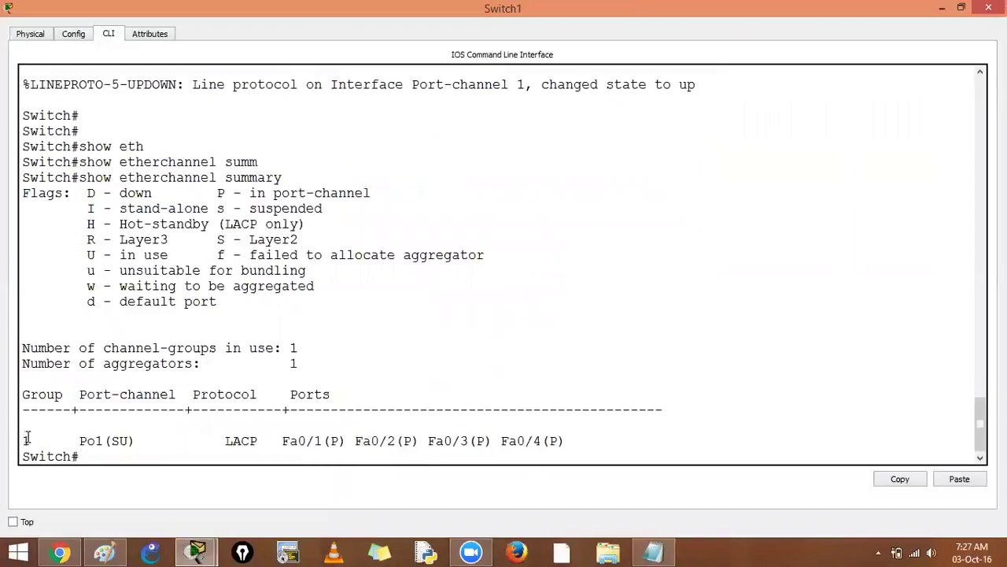
Point out group 1, Po1's SU flags (Layer2, in use) and LACP as its protocol.
drag(22, 441, 28, 441)
drag(111, 441, 129, 441)
drag(209, 239, 305, 250)
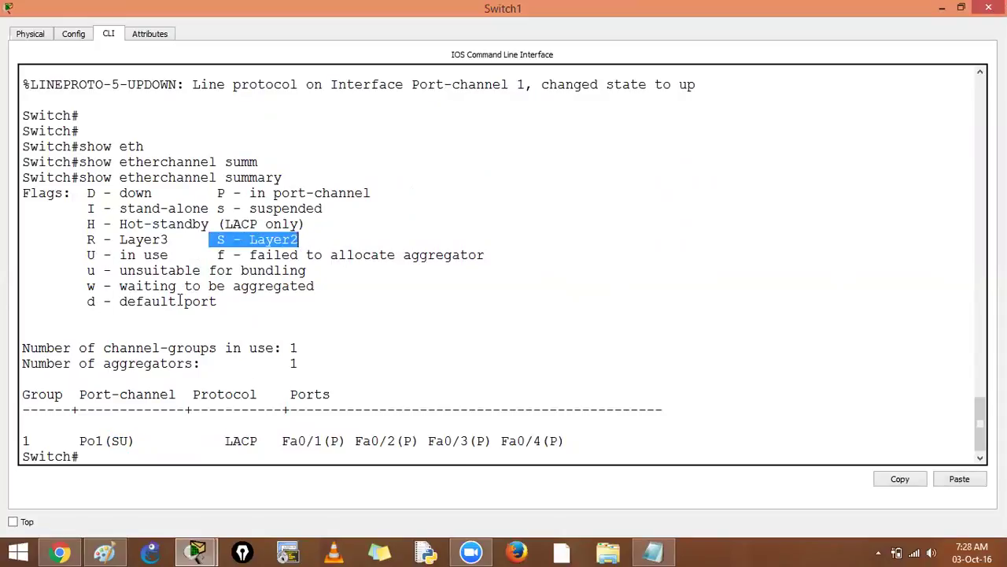
drag(87, 255, 179, 257)
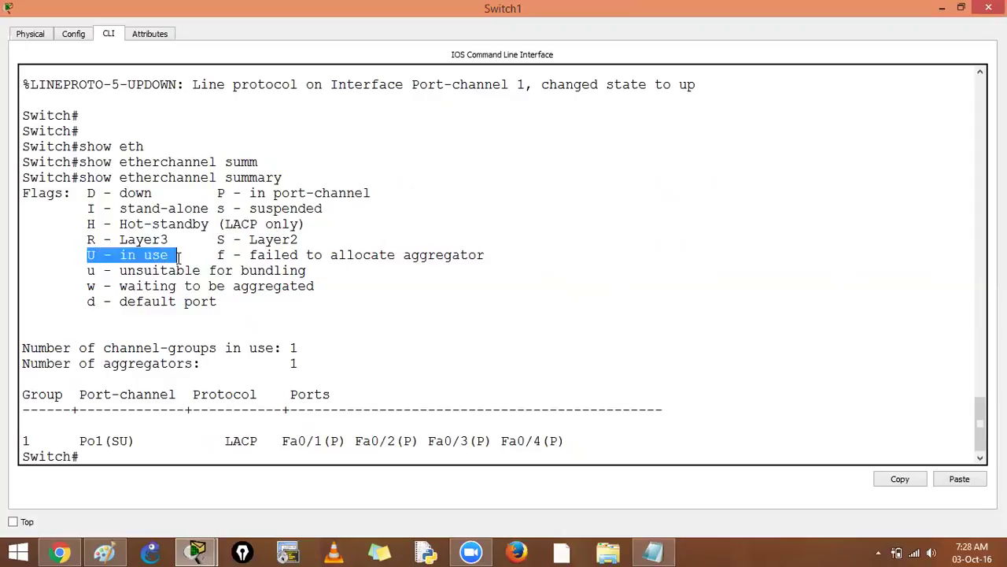
drag(119, 442, 144, 442)
drag(218, 441, 565, 443)
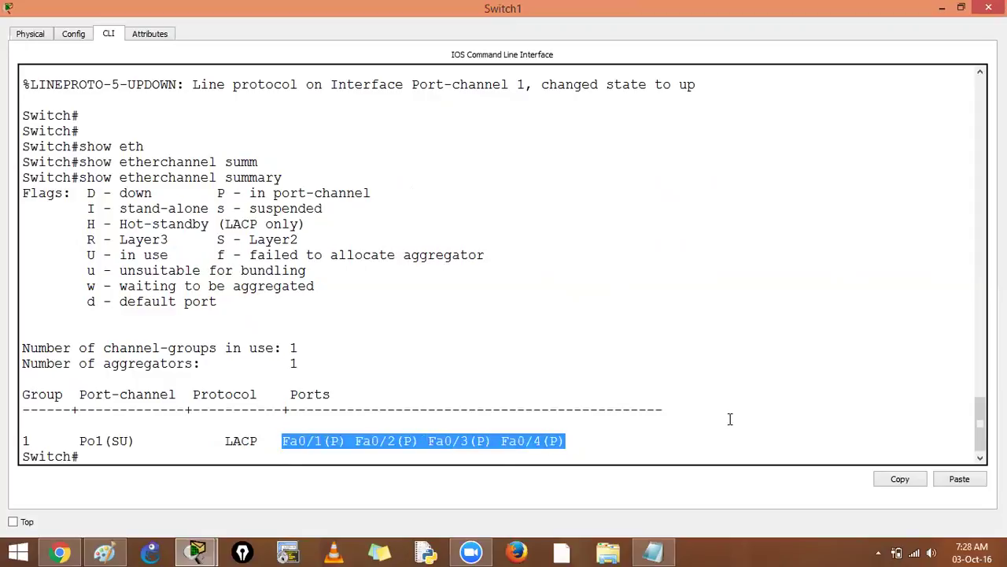
key(alt+Tab)
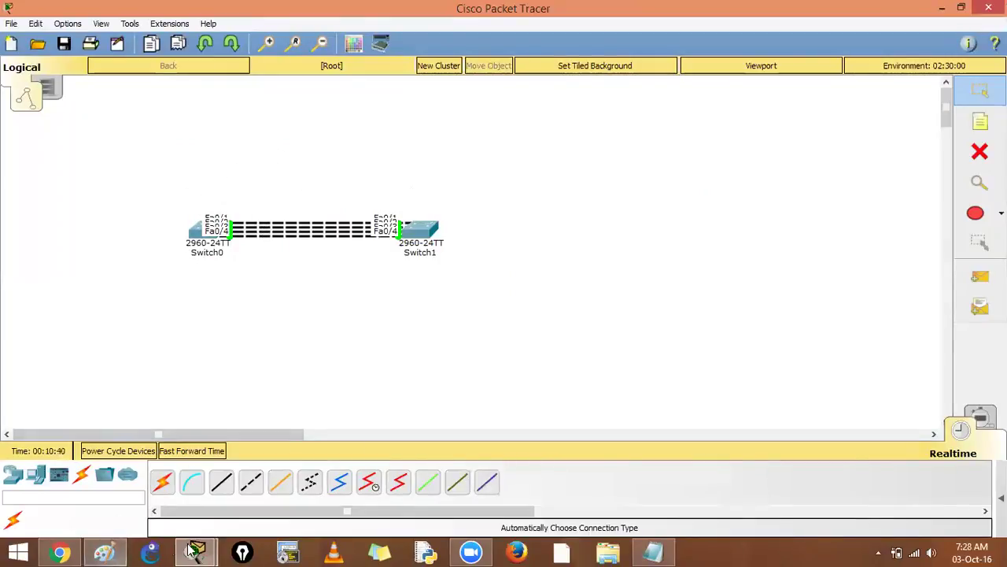
Start typing 'sh int port-chan' on Switch1, then abandon the command and leave the console.
mouse_move(196, 551)
click(302, 454)
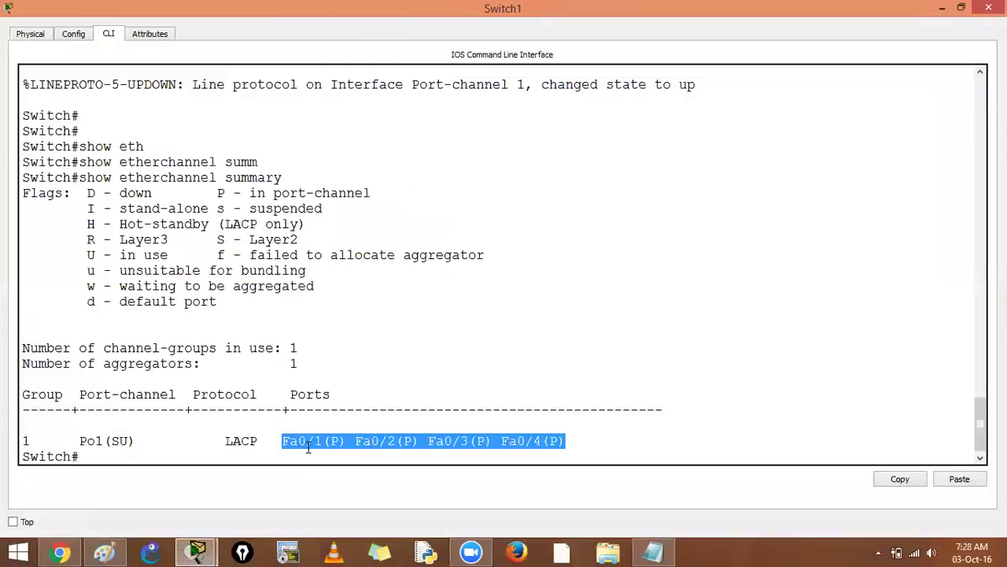
text(sh int)
key(Tab)
text(po)
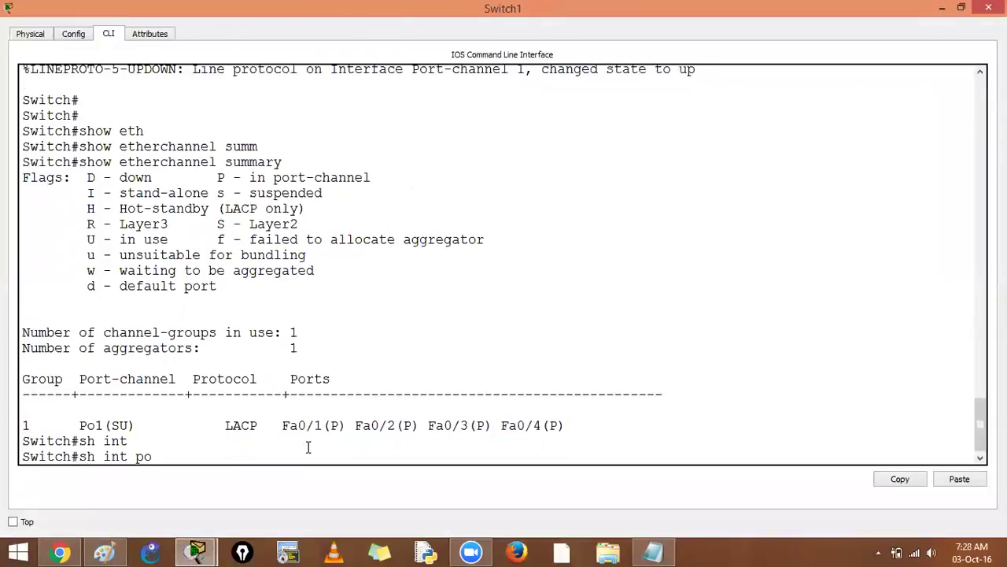
key(Tab)
text(1)
text(r)
text(t-c)
key(Tab)
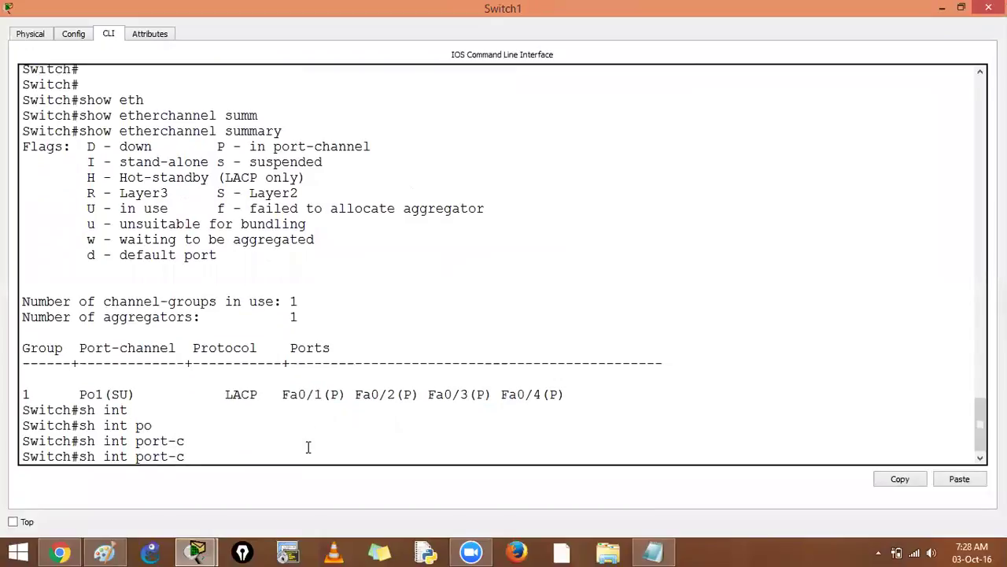
text(han)
key(Tab)
key(BackSpace)
key(BackSpace)
key(BackSpace)
key(BackSpace)
key(BackSpace)
key(BackSpace)
key(BackSpace)
key(BackSpace)
key(BackSpace)
key(BackSpace)
key(BackSpace)
key(BackSpace)
key(BackSpace)
key(BackSpace)
key(BackSpace)
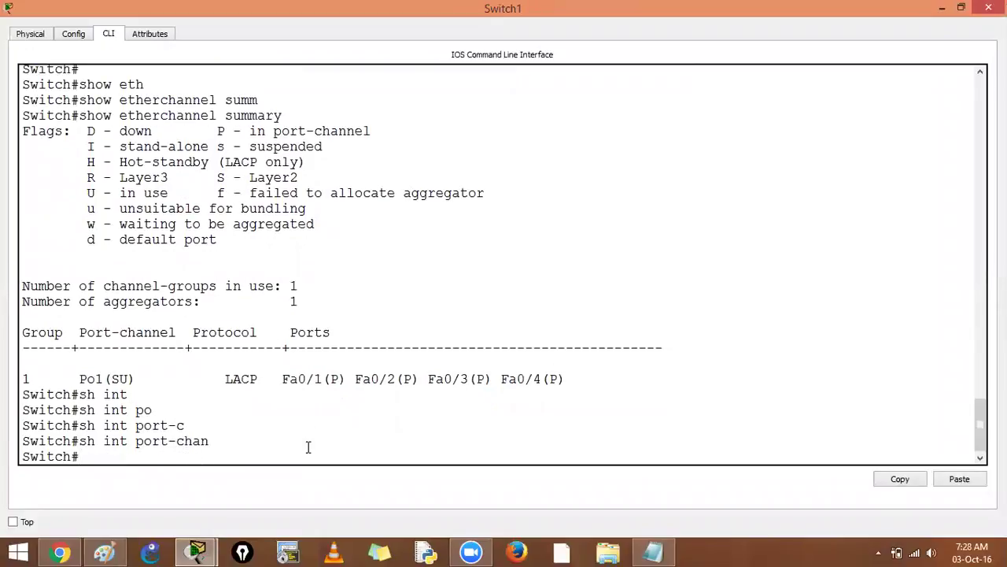
key(alt+Tab)
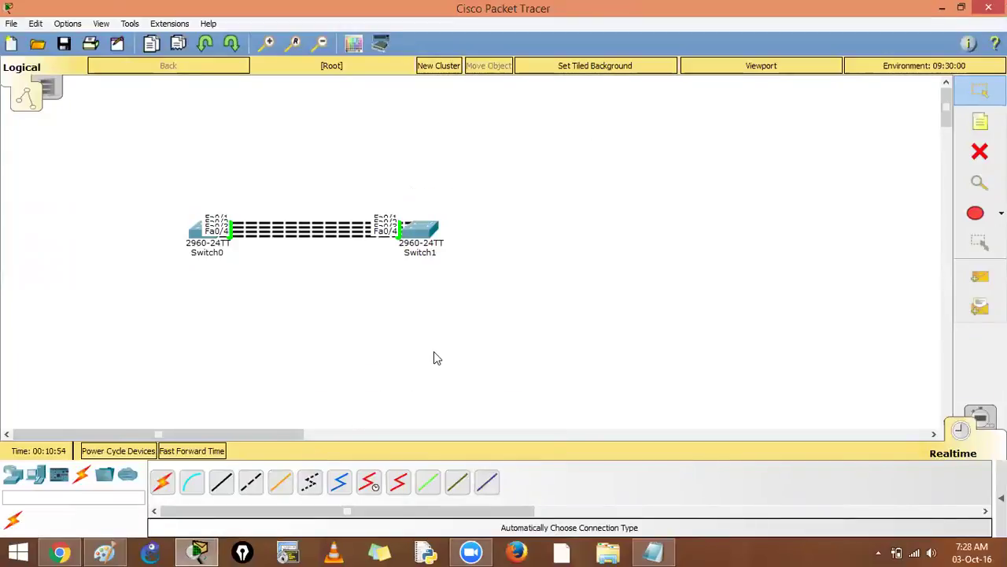
In the Notepad commands, change 'channel-group 1 mode active' to 'mode desirable'.
click(659, 551)
click(619, 406)
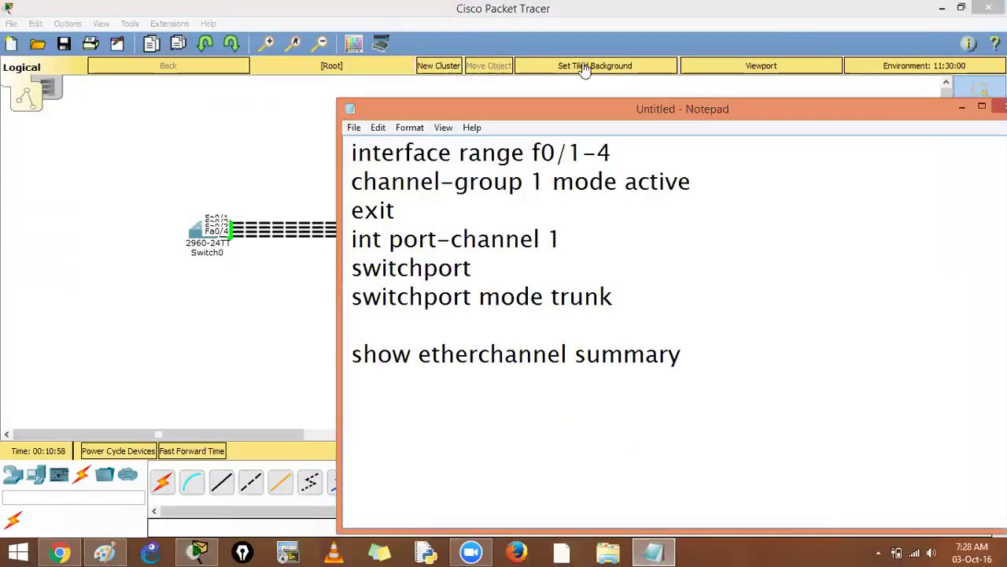
drag(625, 181, 700, 192)
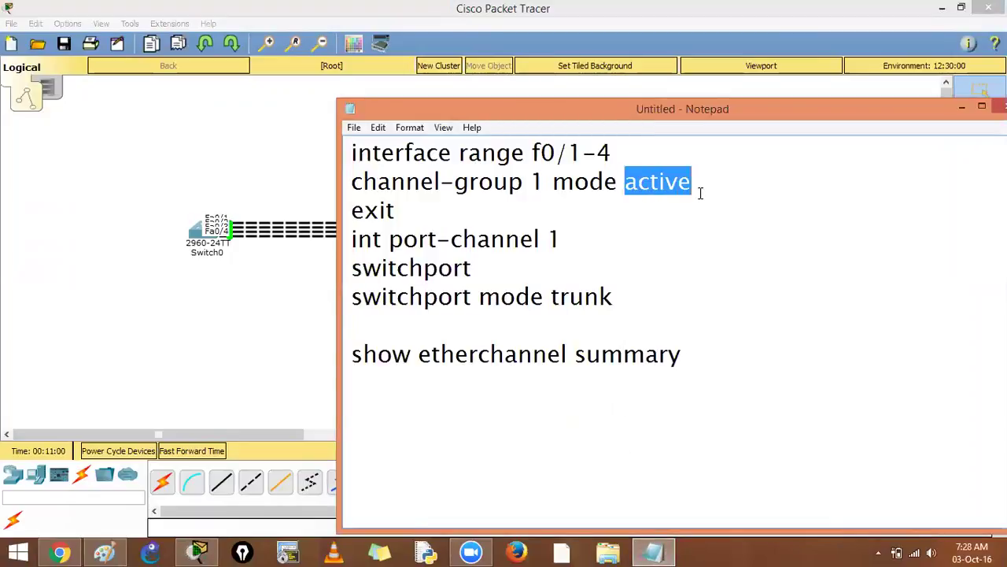
text(desirable)
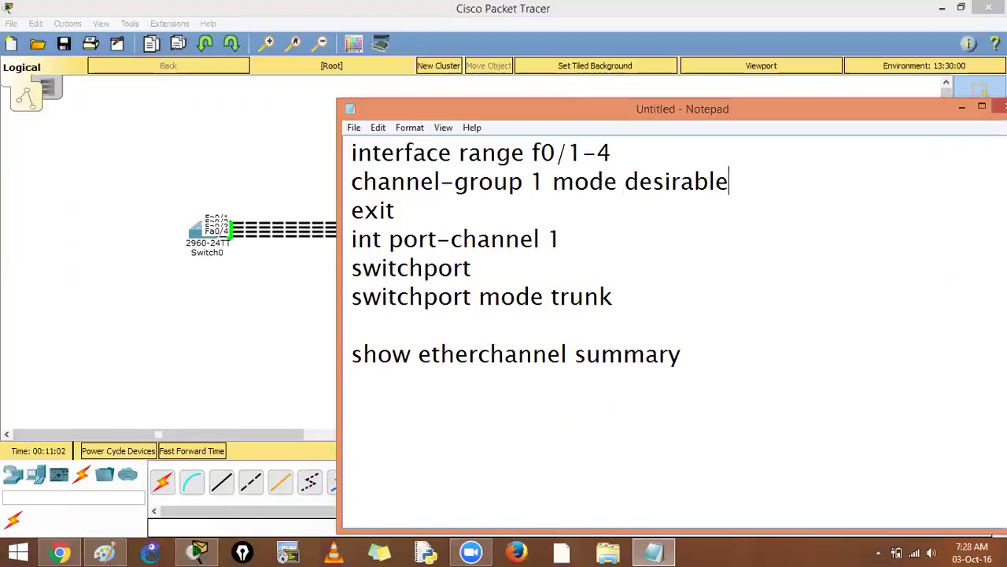
drag(625, 182, 767, 190)
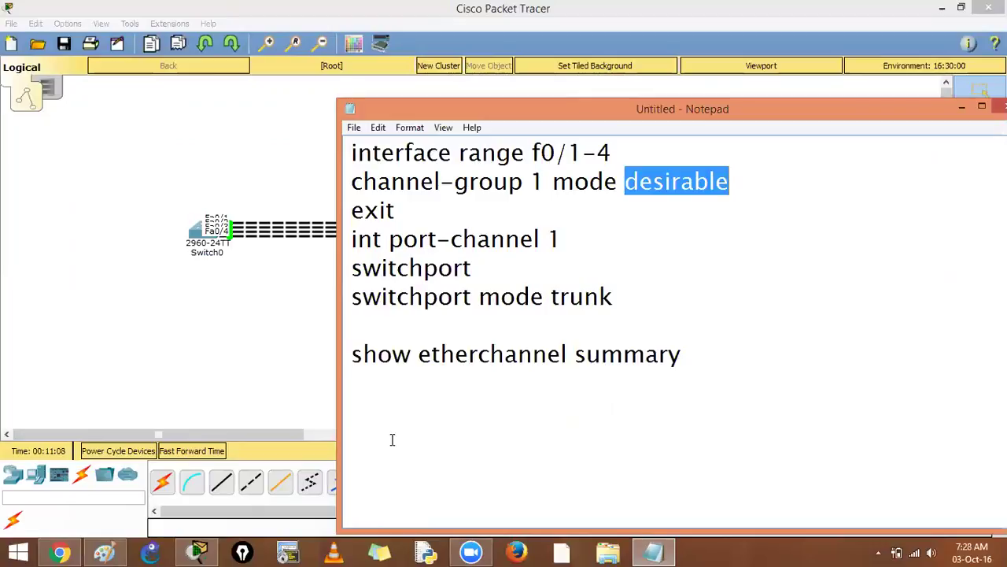
click(363, 427)
key(End)
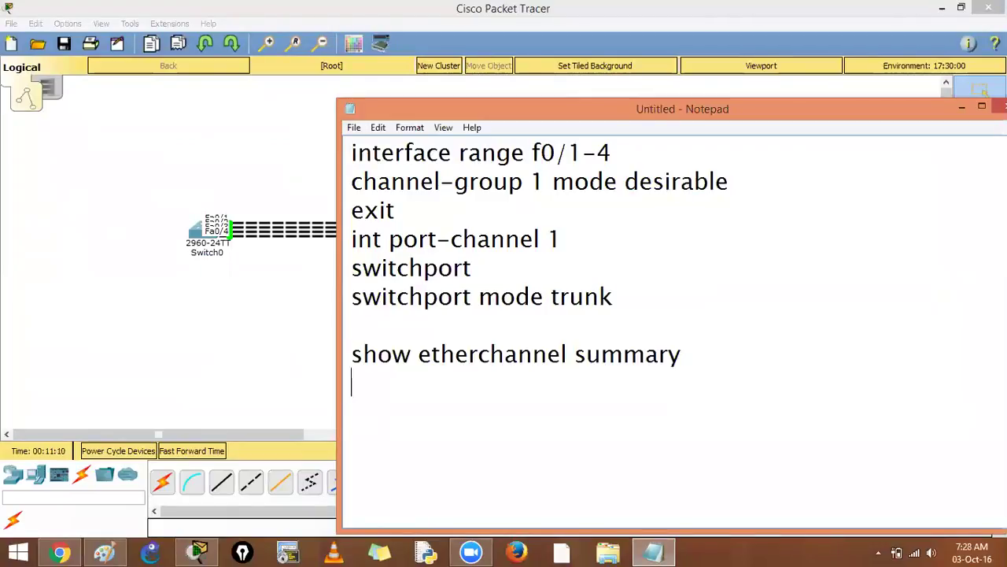
click(197, 234)
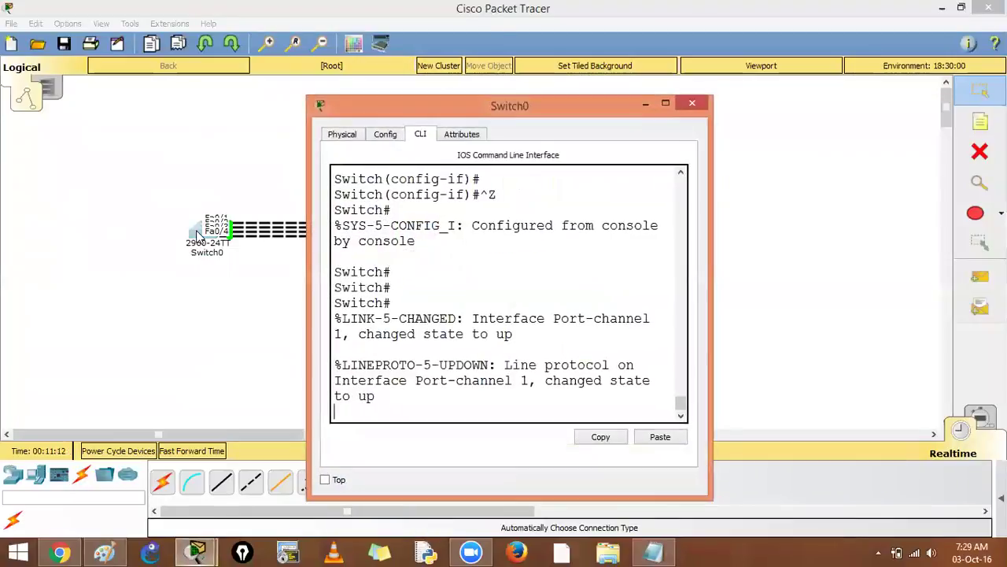
On Switch0, enter interface range Fa0/1-4 and query 'channel-group 2 mode ?'.
key(super+Up)
key(Return)
key(Return)
key(Return)
key(Return)
text(s)
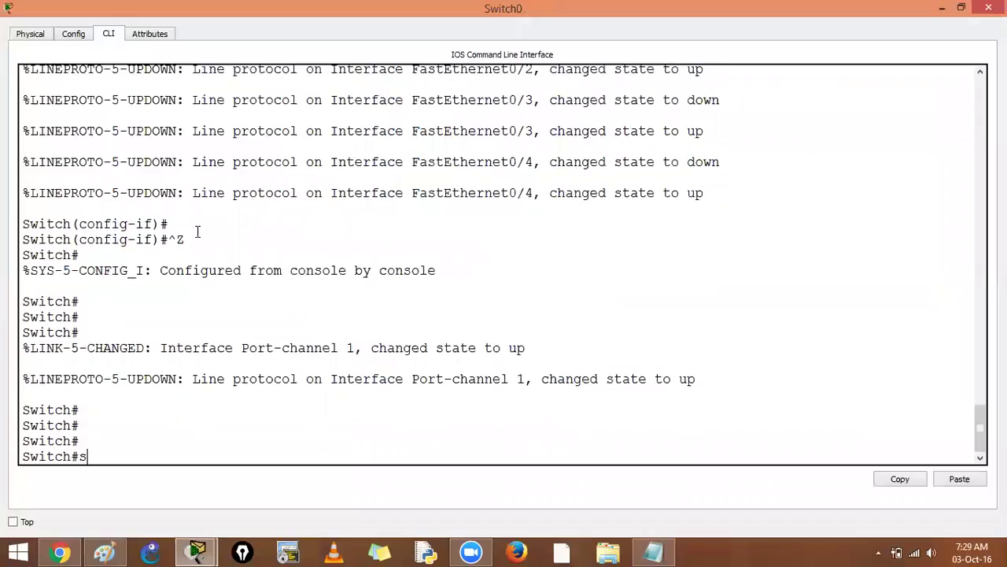
key(BackSpace)
text(conf t)
key(Return)
text(int)
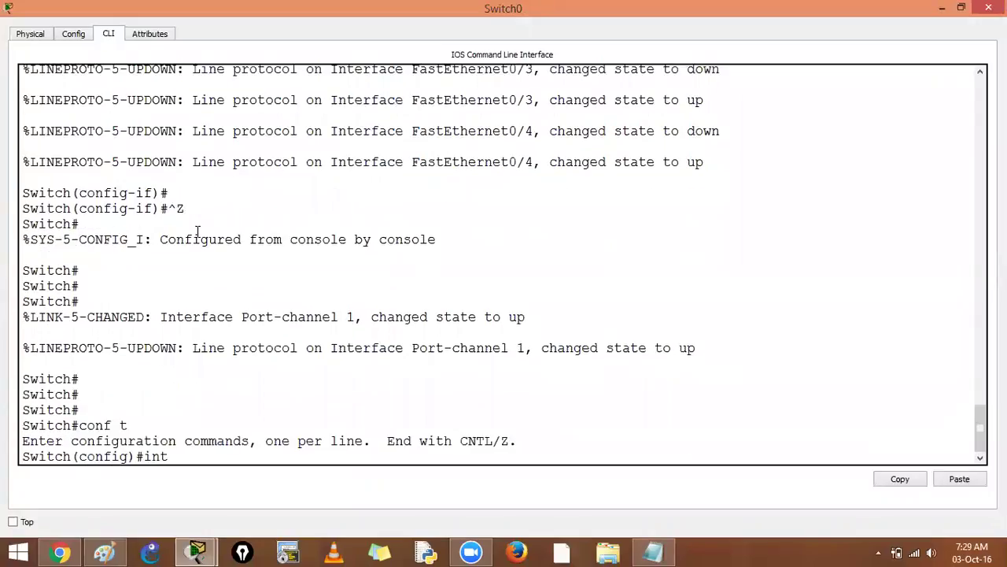
text( r f0/1-4)
key(Return)
text(ch(config-if-range)#)
key(Tab)
text(n)
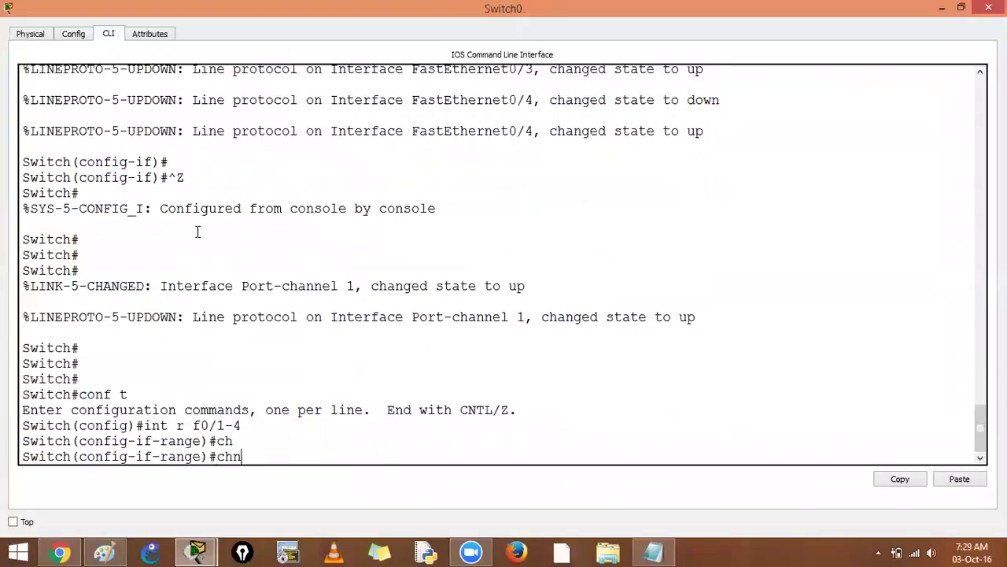
text(a)
key(BackSpace)
key(BackSpace)
text(an)
key(Tab)
text(nel-g)
key(Tab)
text(2 mo)
key(Tab)
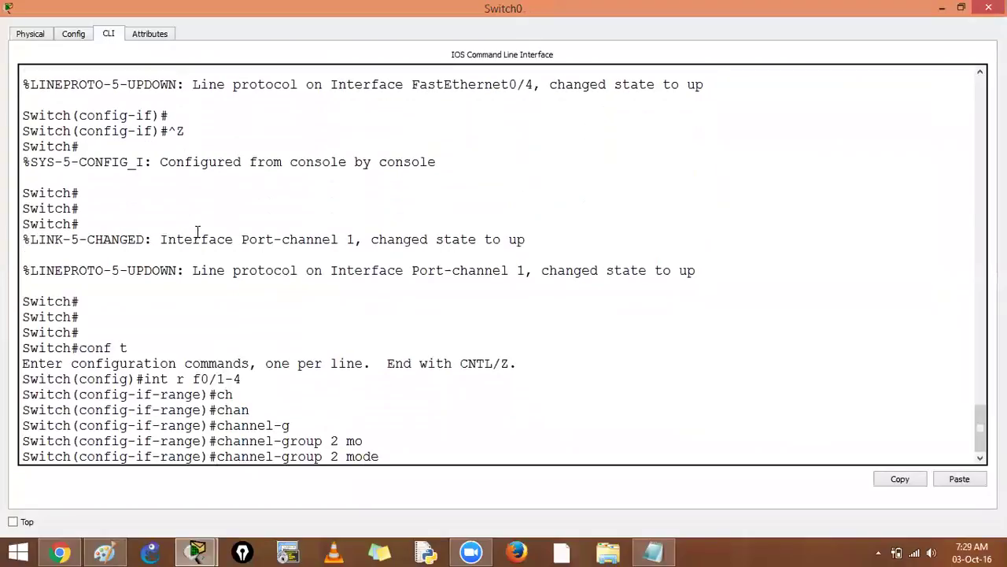
text(?)
Highlight each listed channel-group mode: active, passive, desirable, auto and on.
drag(31, 379, 95, 379)
drag(39, 441, 101, 441)
drag(38, 410, 112, 410)
drag(29, 393, 77, 396)
drag(32, 427, 64, 425)
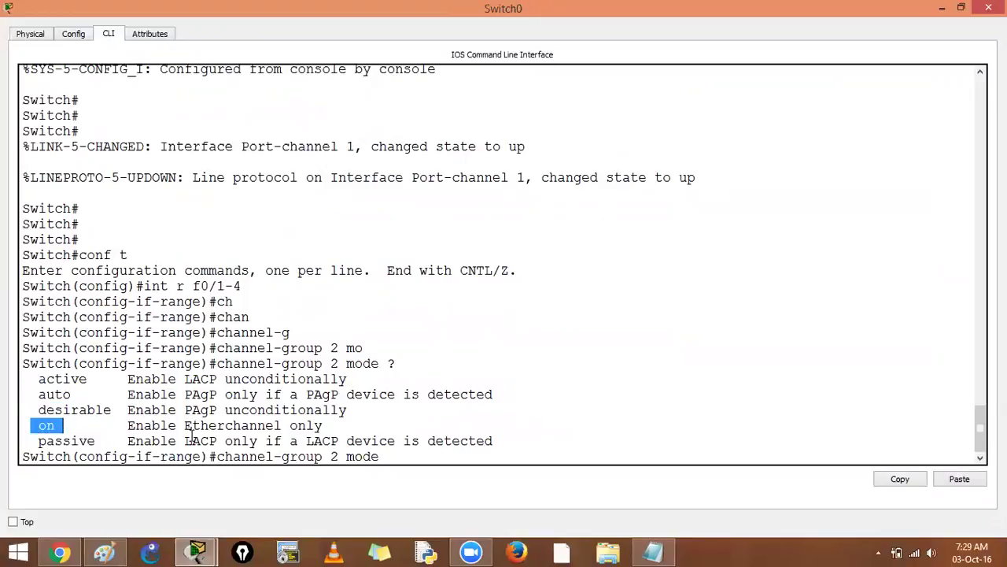
click(114, 409)
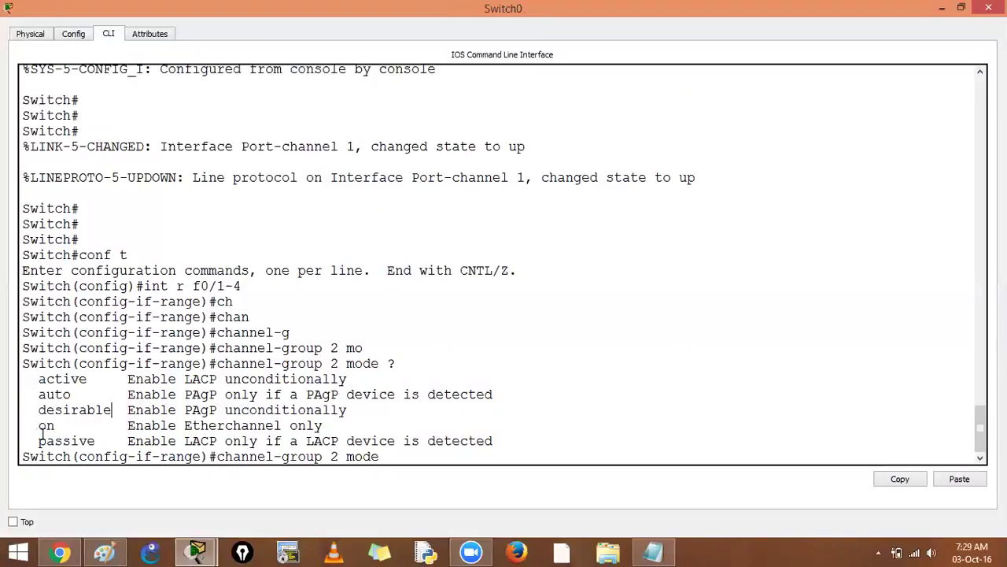
drag(31, 426, 60, 426)
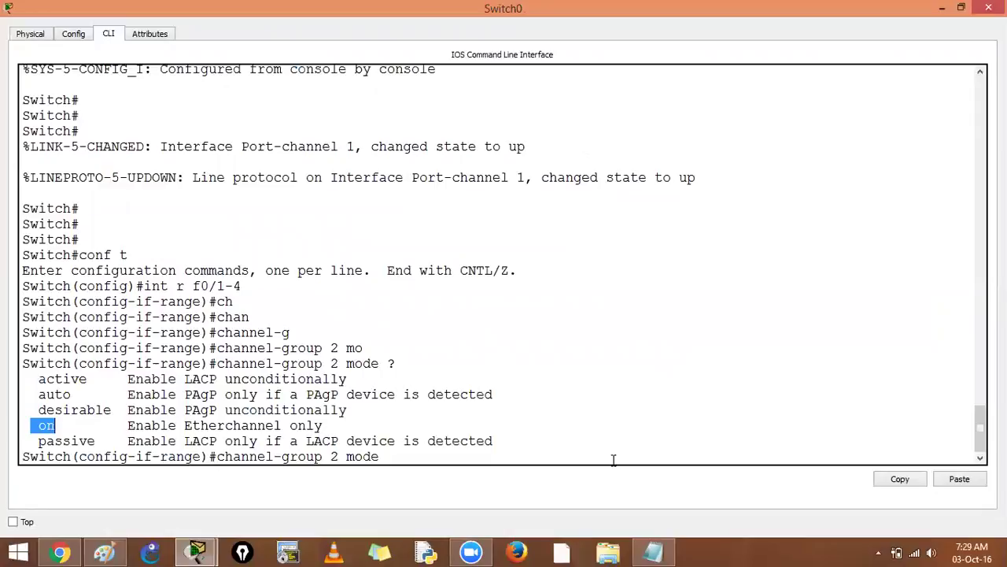
key(alt+Tab)
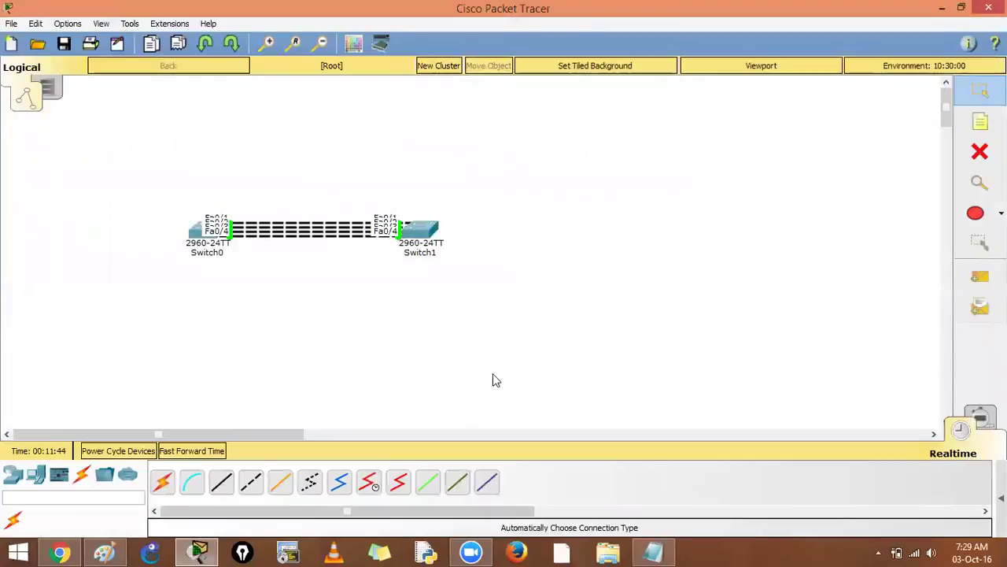
Link Switch0 and Switch1 on Fa0/5 and Fa0/6 with two automatic cables.
click(162, 482)
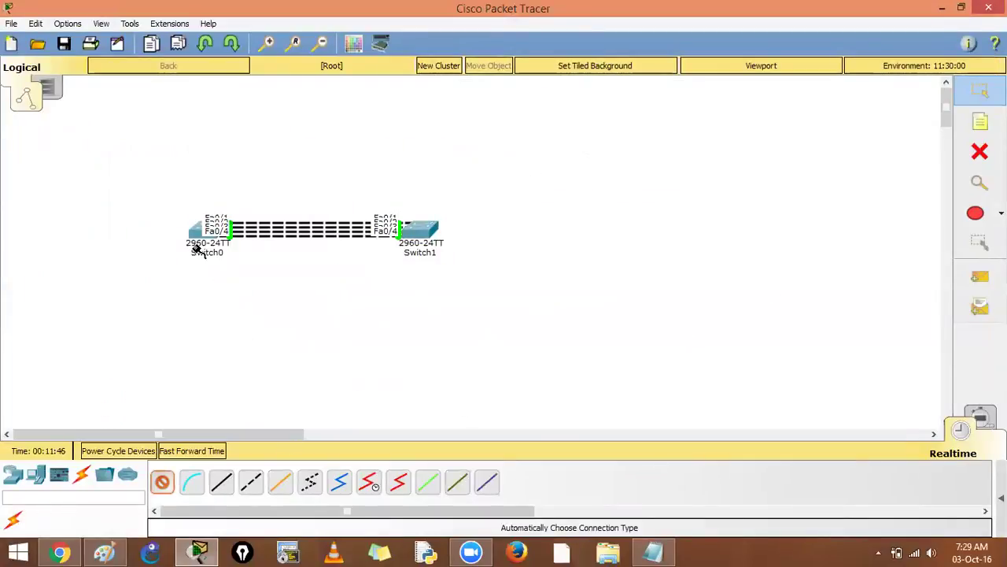
click(208, 230)
click(420, 230)
click(162, 482)
click(206, 236)
click(406, 230)
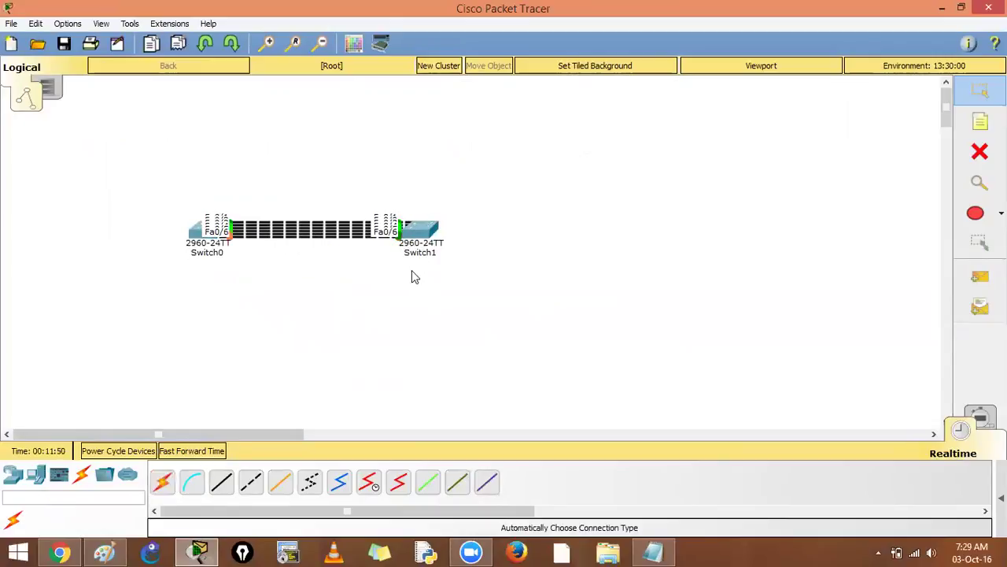
Edit the notes to interface range 5-6, channel-group 2 and port-channel 2, then select all.
click(653, 552)
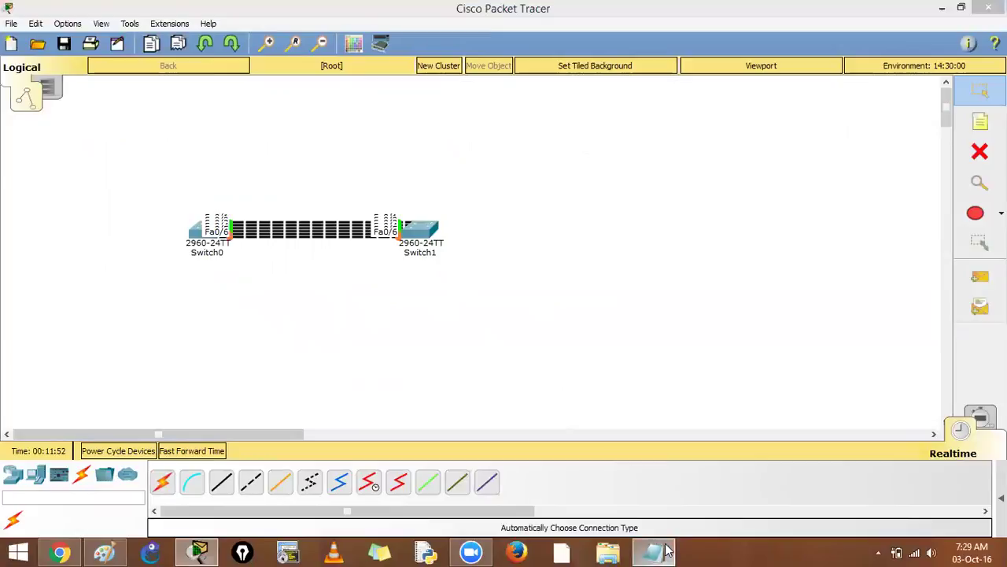
drag(567, 154, 616, 152)
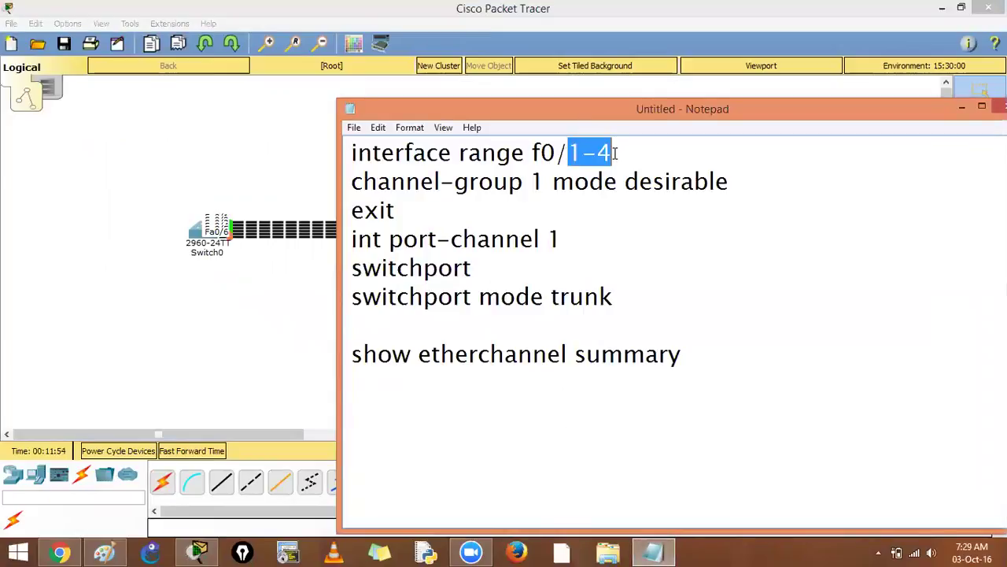
text(5-6)
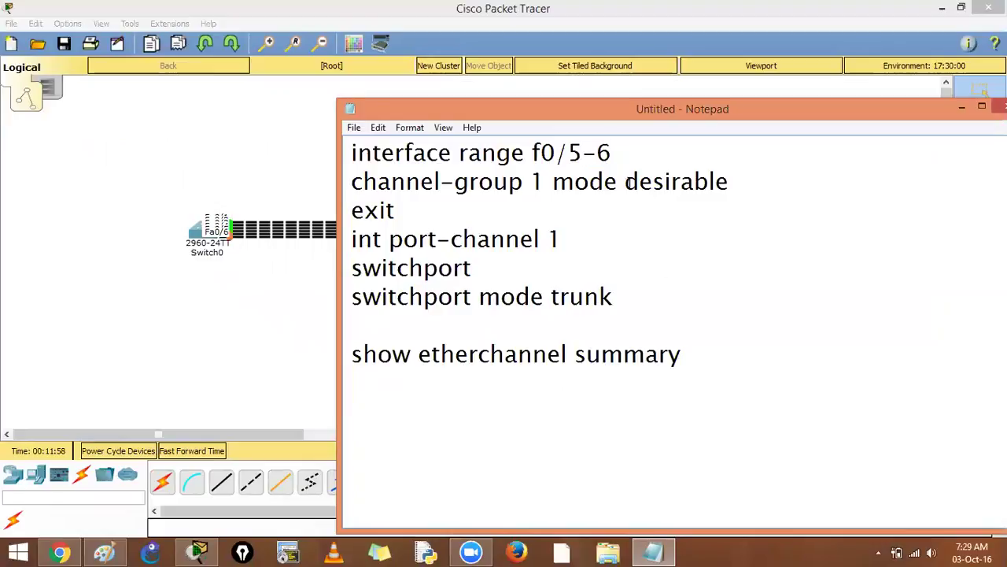
drag(626, 182, 729, 185)
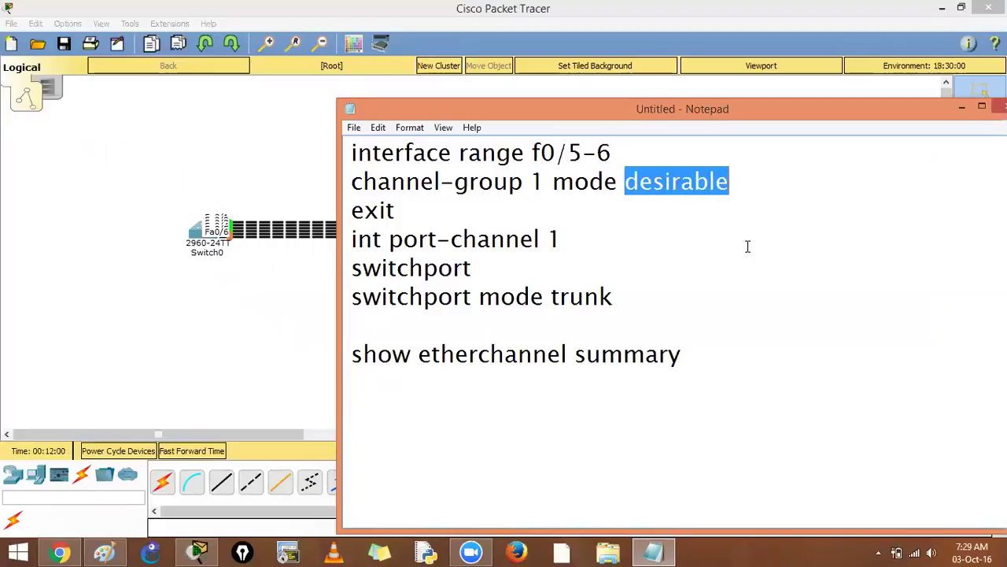
double_click(538, 182)
text(2)
click(554, 237)
double_click(555, 237)
text(2)
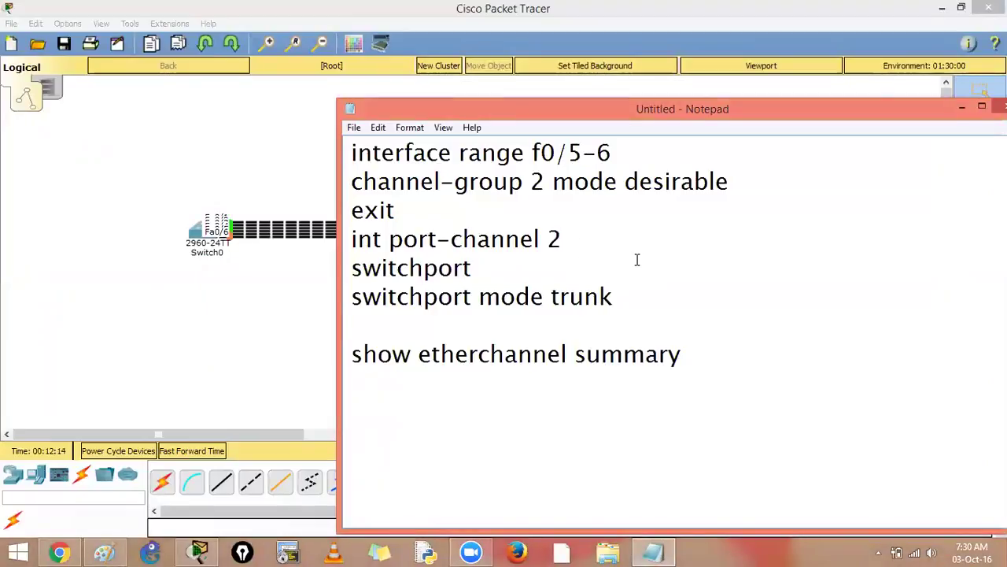
click(282, 292)
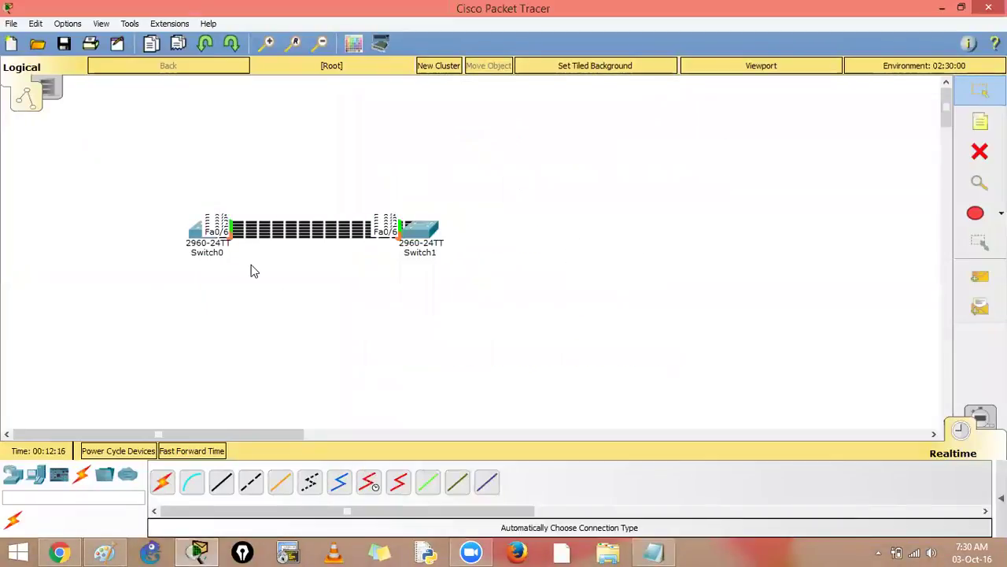
key(alt+Tab)
key(ctrl+a)
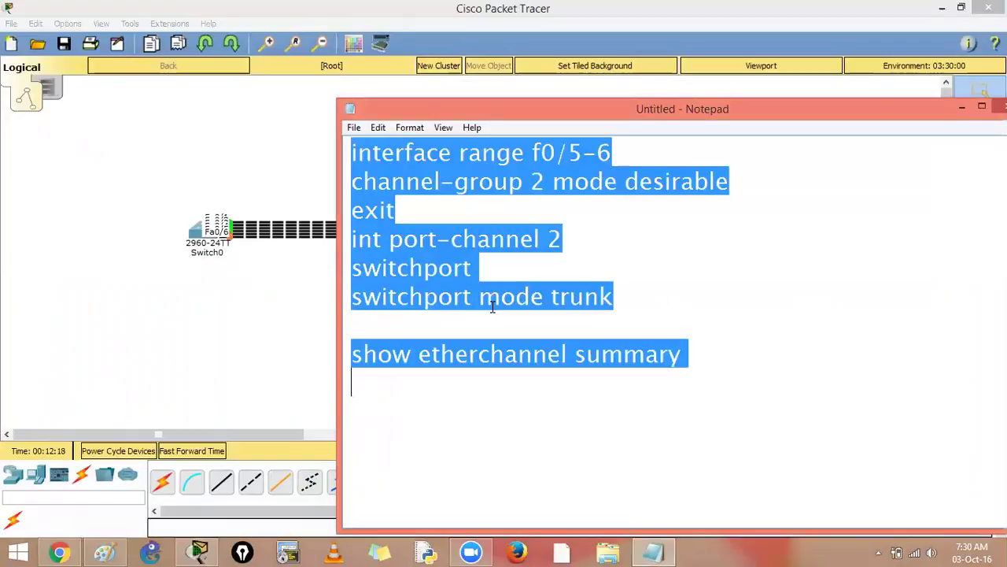
On Switch0, clear the leftover command and re-enter global configuration mode with conf t.
click(312, 267)
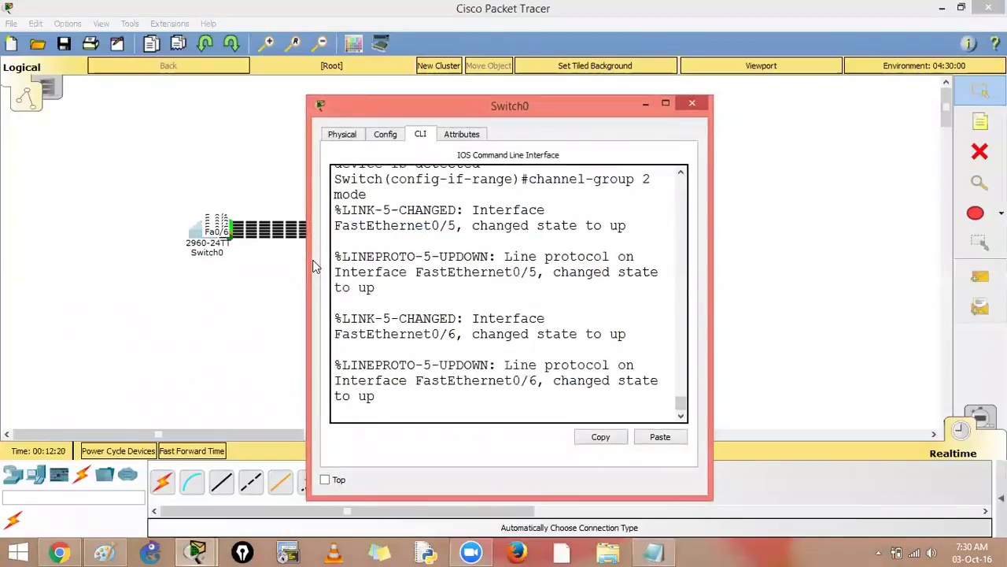
key(Return)
key(Return)
key(ctrl+z)
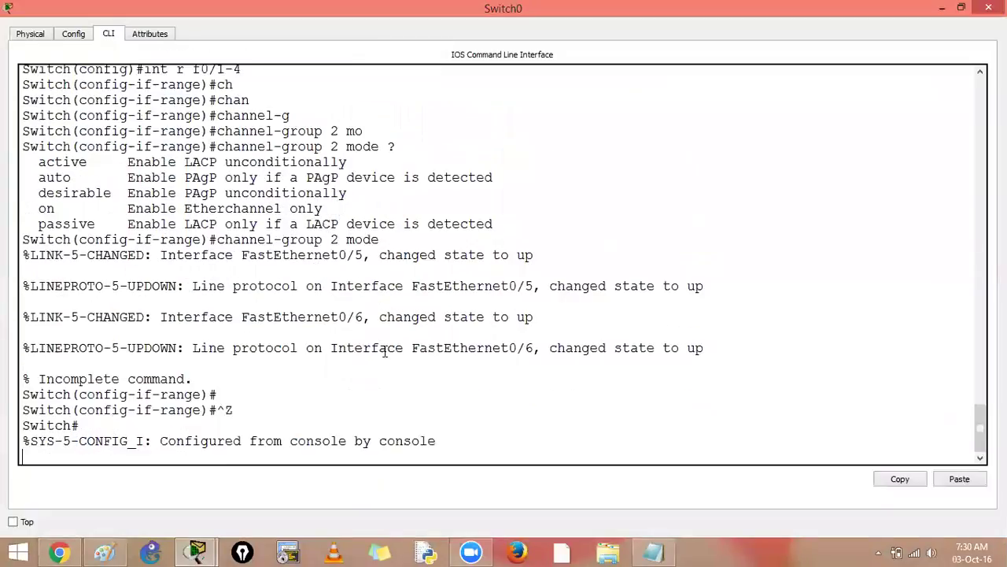
key(Return)
key(Return)
text(conf t)
key(Return)
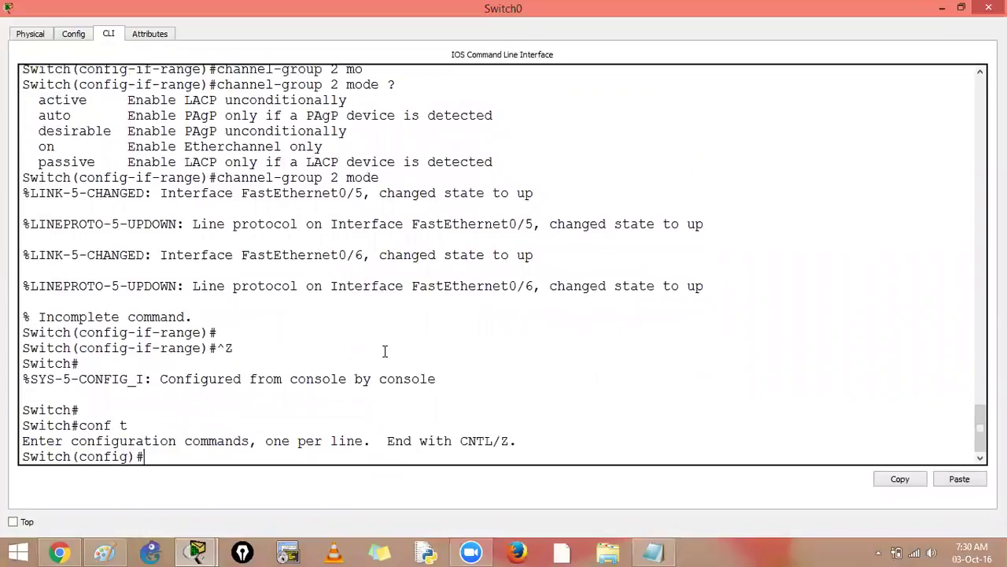
Paste the Port-channel 2 commands into Switch0 and check the desirable mode lines before closing.
right_click(385, 351)
click(418, 375)
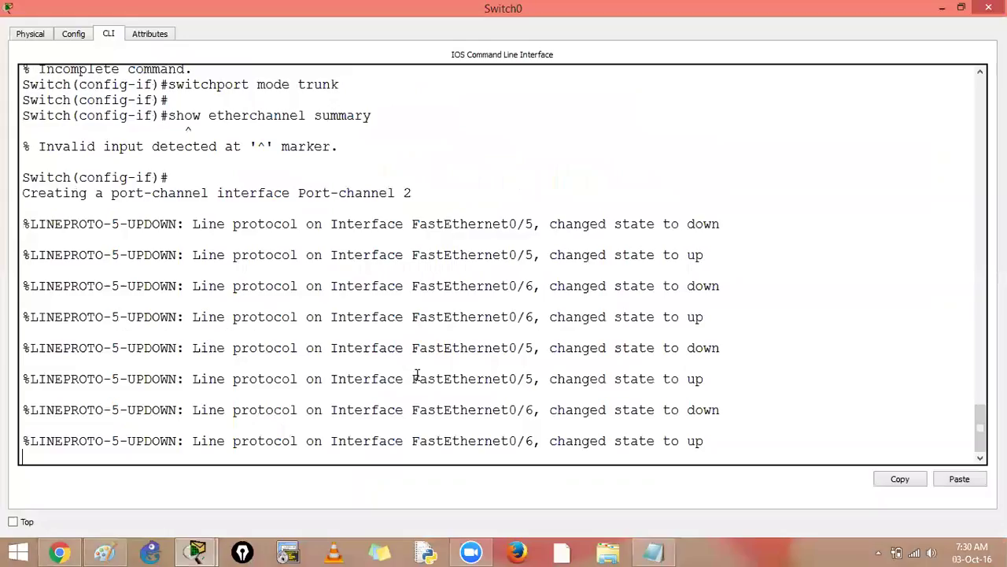
scroll(268, 153, up, 2)
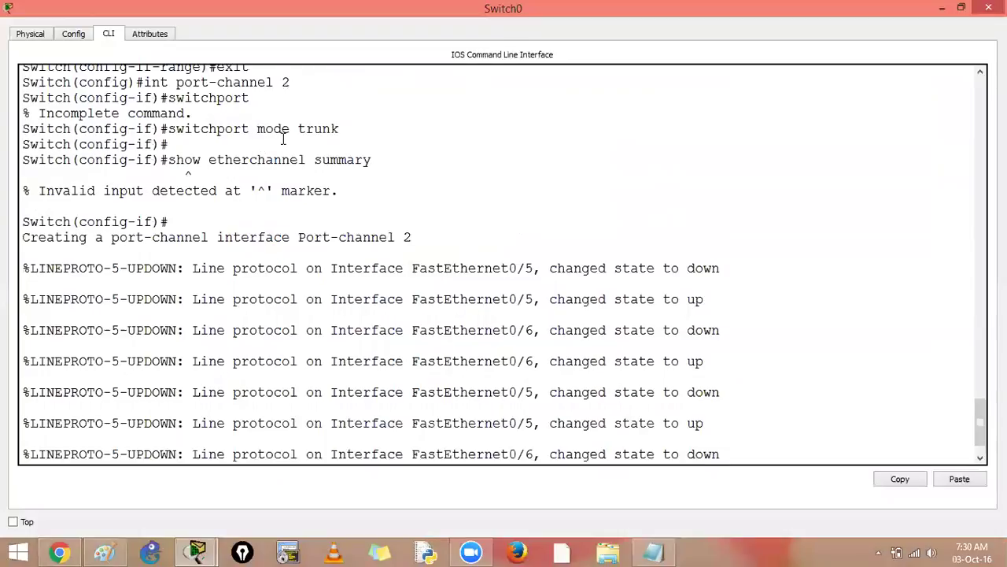
drag(387, 96, 472, 102)
click(493, 196)
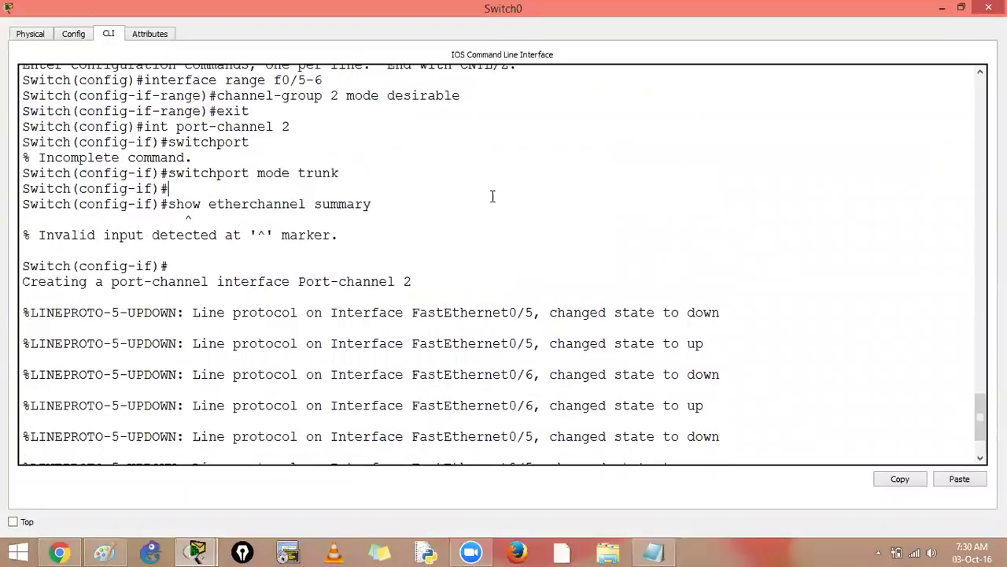
key(alt+F4)
On Switch1's CLI, enter conf t and select interface range Fa0/5-6.
click(419, 233)
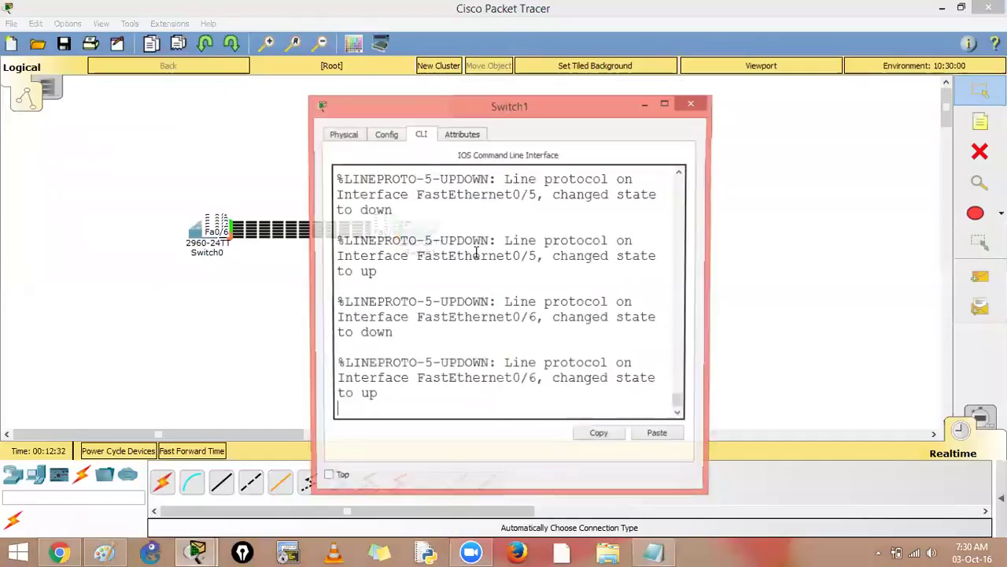
key(super+Up)
key(Return)
key(Return)
key(Return)
key(Return)
text(conf t)
key(Return)
text(itch(config)#int r f)
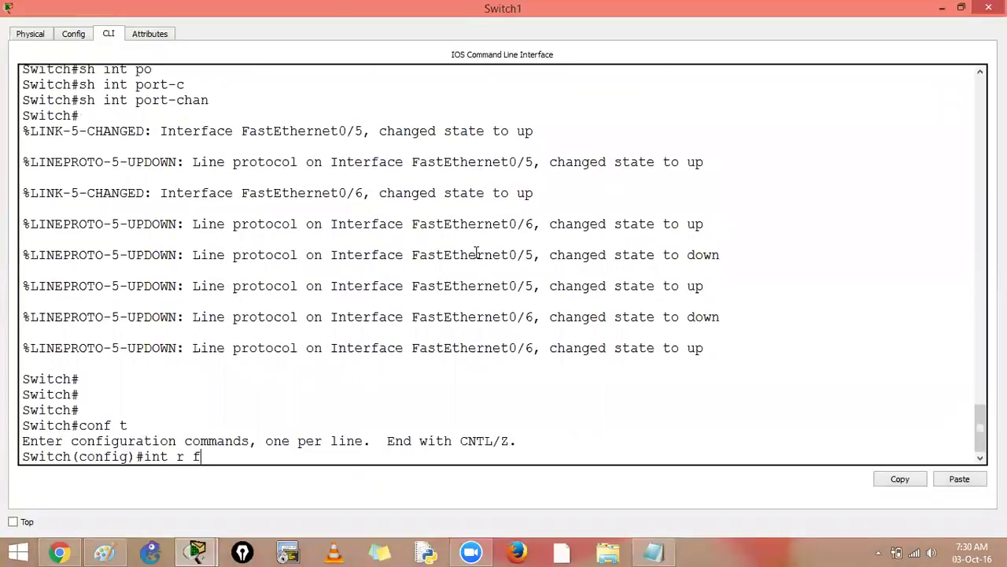
text(0/4-5)
key(Return)
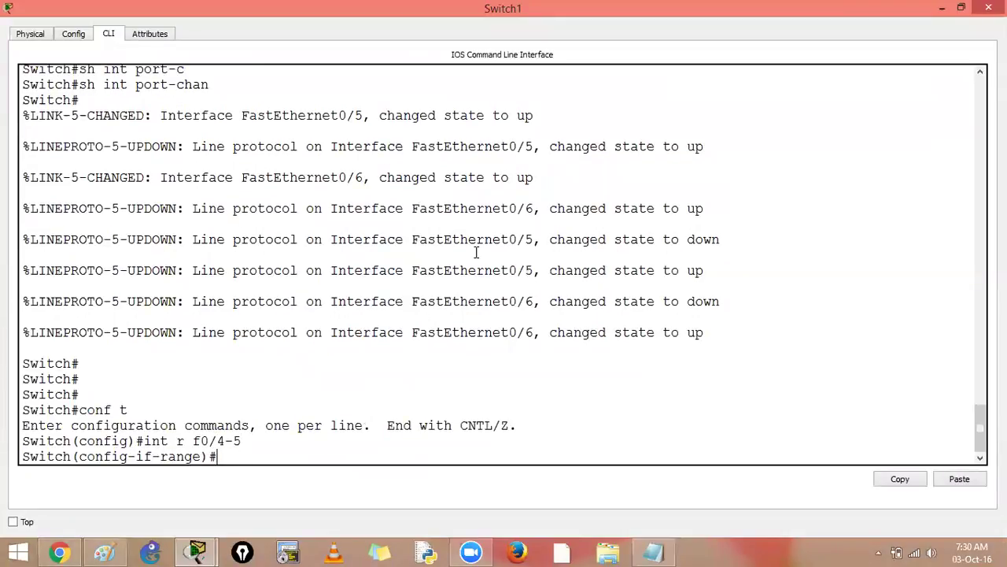
key(Up)
text(0/5-6)
key(Return)
Add Fa0/5-6 to channel-group 2 in auto mode.
text(ch)
key(Tab)
text(n)
key(BackSpace)
text(annelg)
key(BackSpace)
key(BackSpace)
text(-gr)
key(Tab)
text(2 mode au)
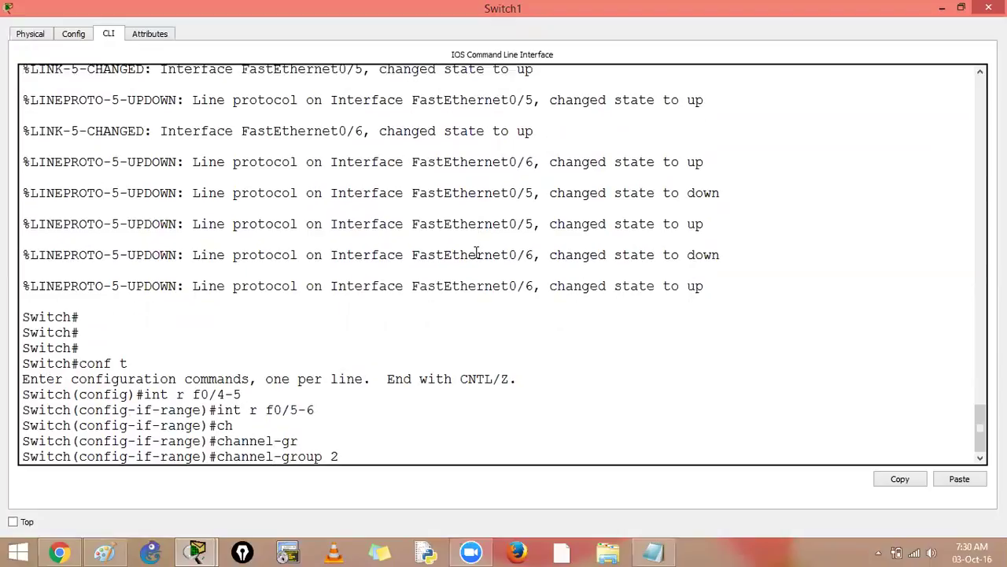
key(Tab)
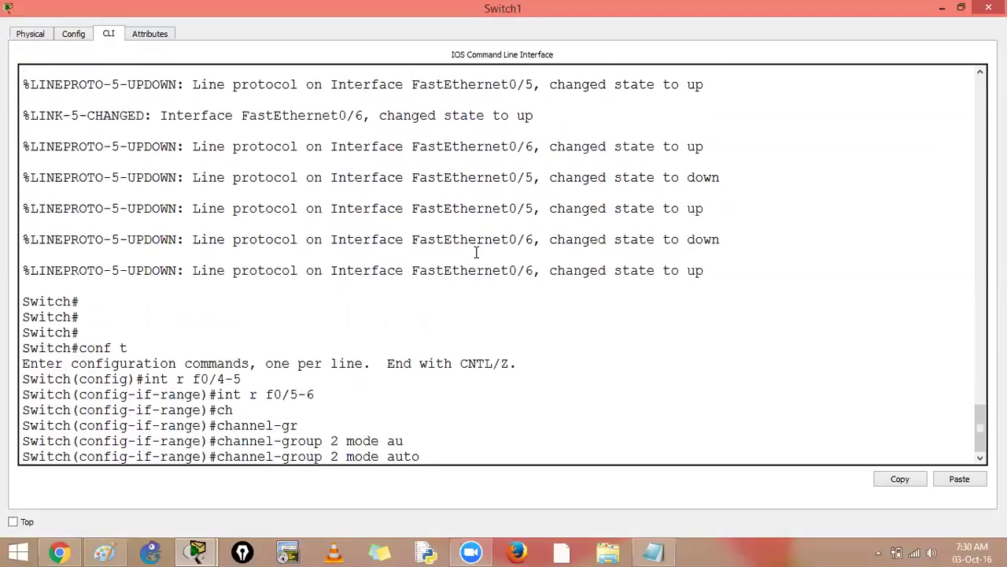
key(Return)
Configure interface Port-channel 2 with switchport mode trunk.
text(exit)
key(Return)
text(int port-)
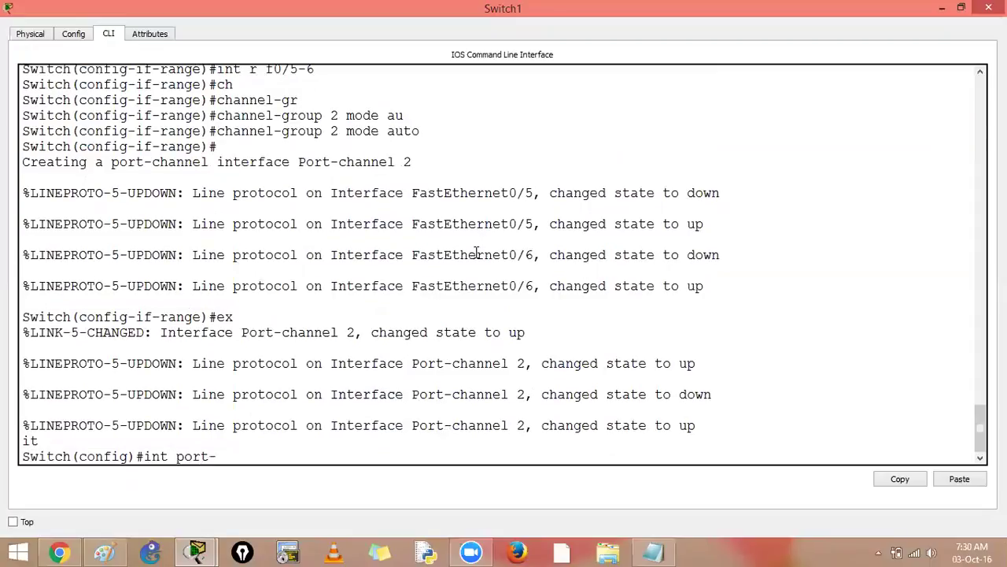
text(c 2)
key(Return)
text(swi mode turunk)
key(Return)
Return to privileged mode and enter 'show etherchannel summary'.
key(ctrl+z)
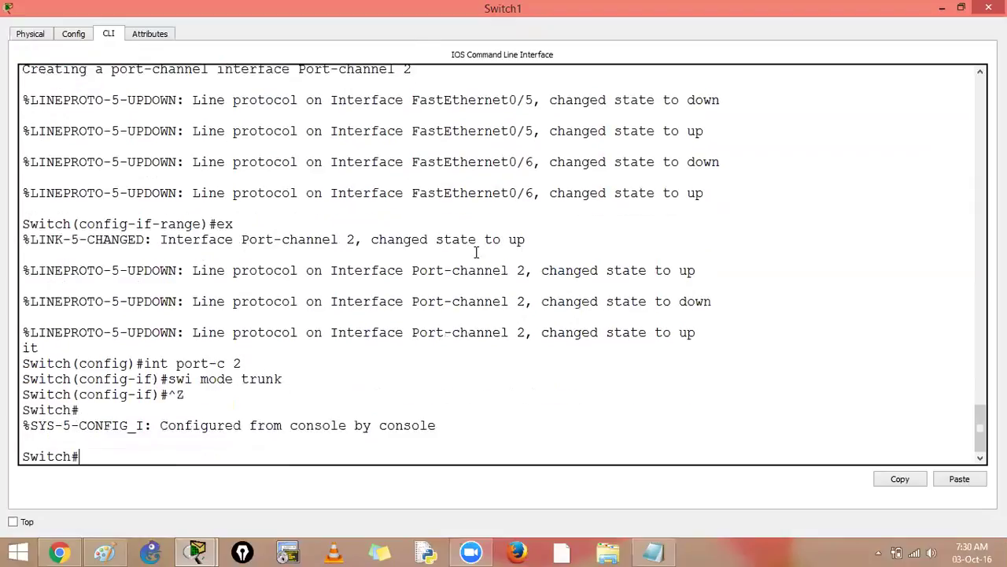
key(Return)
text(sh eth)
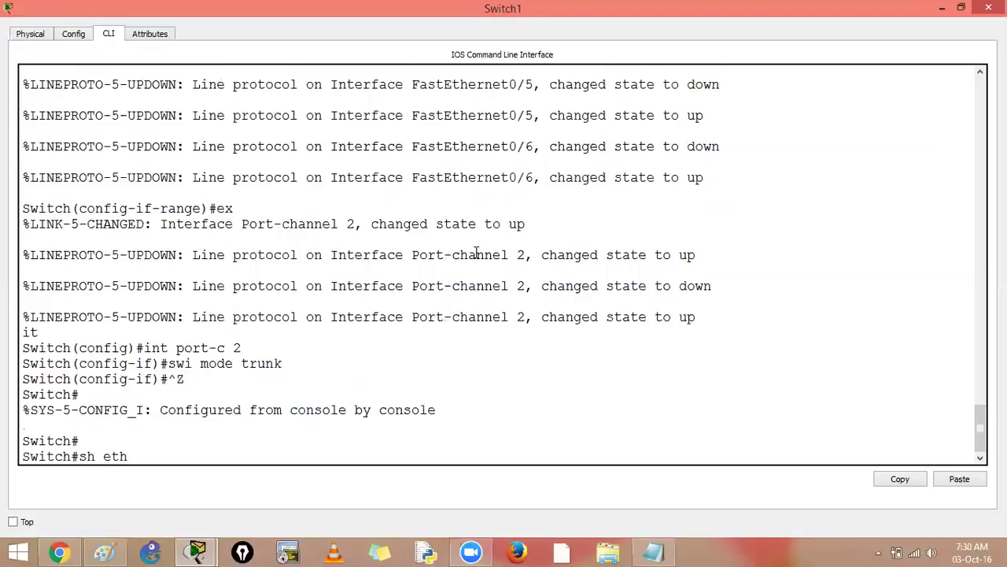
key(Tab)
text(summ)
key(Tab)
Show the EtherChannel summary and highlight Po2(SU) with member ports Fa0/5 and Fa0/6.
key(Return)
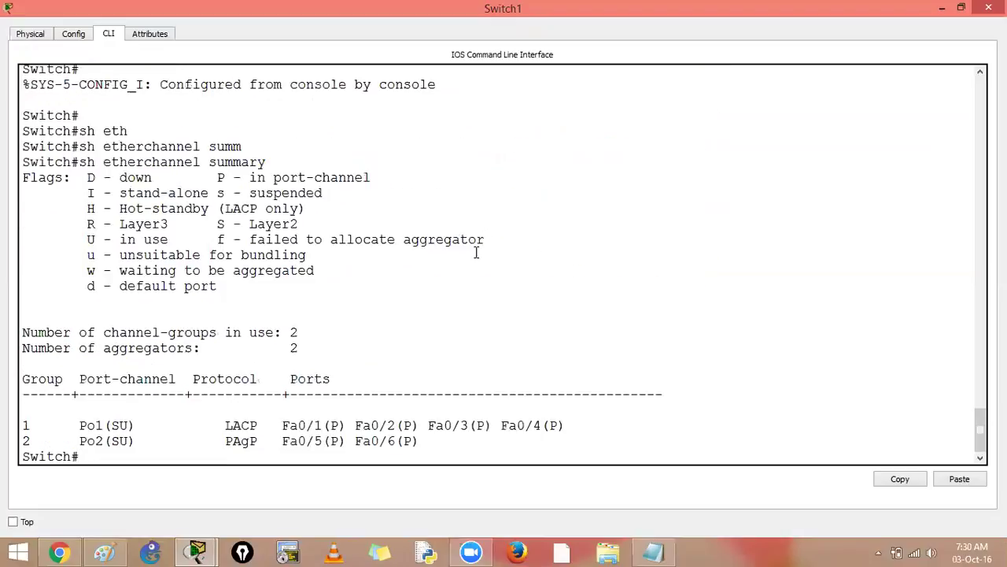
drag(111, 441, 136, 442)
drag(316, 442, 429, 441)
drag(80, 442, 138, 442)
Run show spanning-tree on Switch1 and highlight the Po1 row, Po2's LRN state and Shr link type.
text(sh spa)
key(Tab)
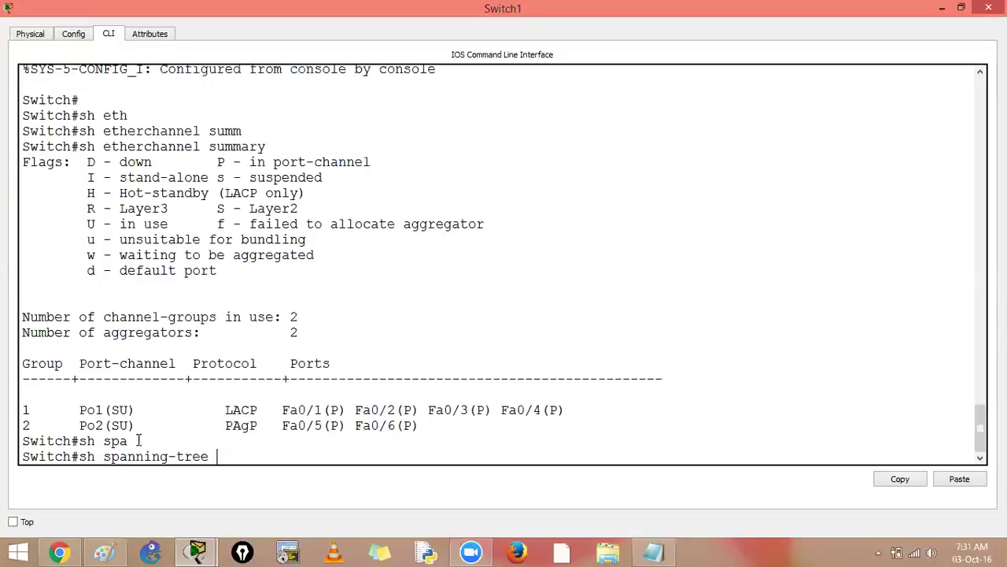
key(Return)
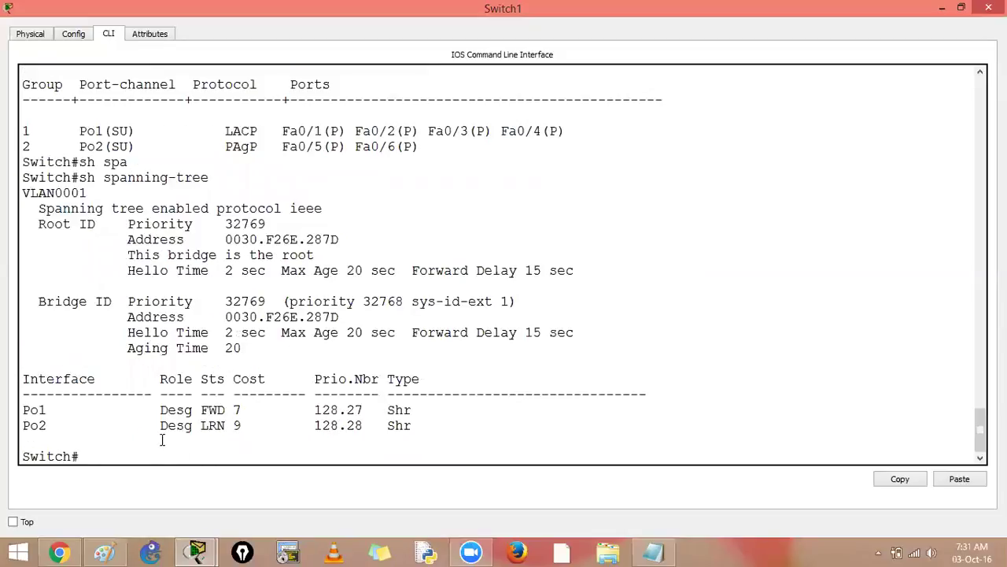
drag(21, 408, 412, 410)
click(286, 447)
drag(178, 426, 223, 431)
click(273, 445)
drag(386, 429, 410, 427)
click(431, 434)
Bring the Notepad command notes forward and highlight the 'desirable' mode for channel-group 2.
key(alt+Tab)
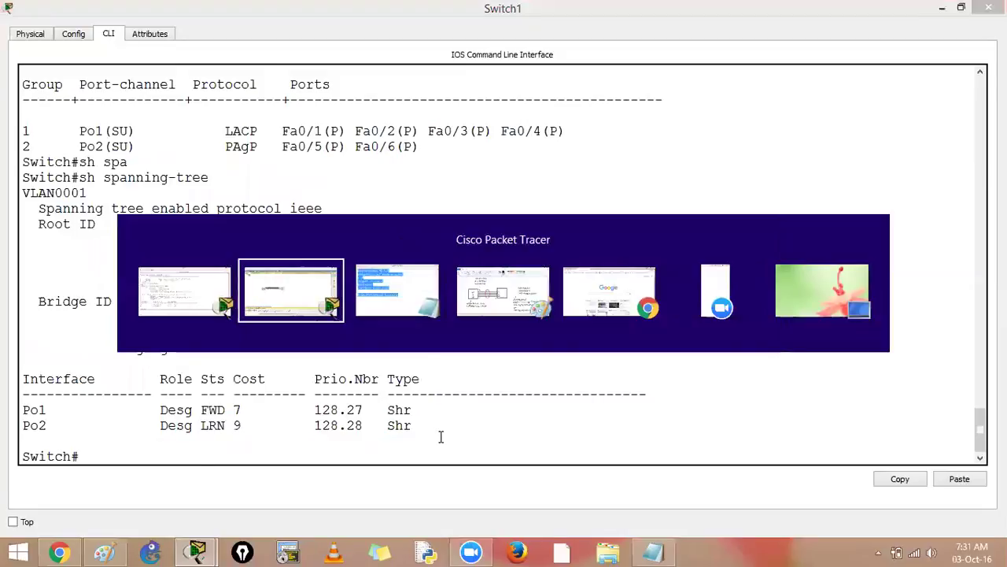
click(246, 251)
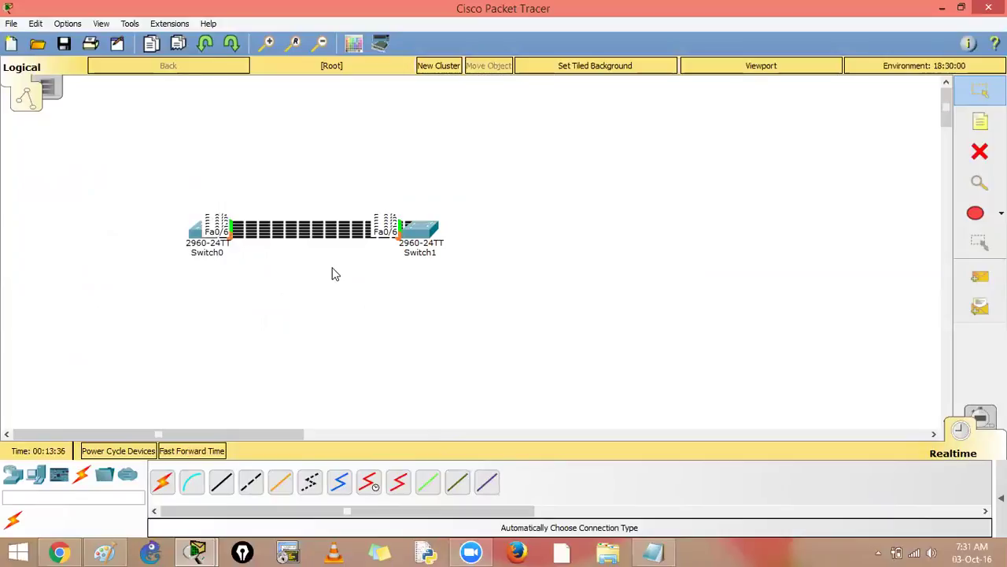
click(658, 551)
click(647, 245)
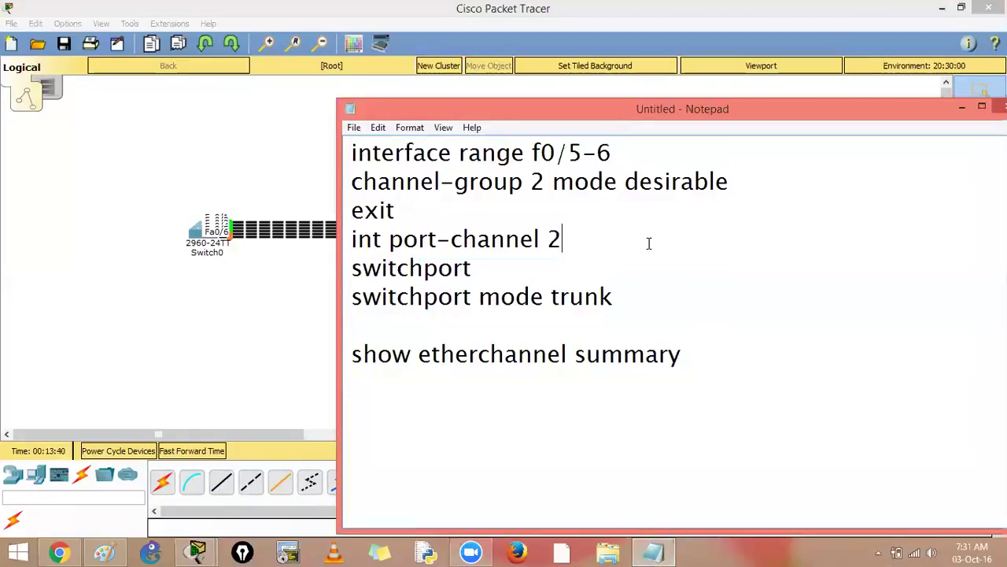
drag(627, 183, 746, 189)
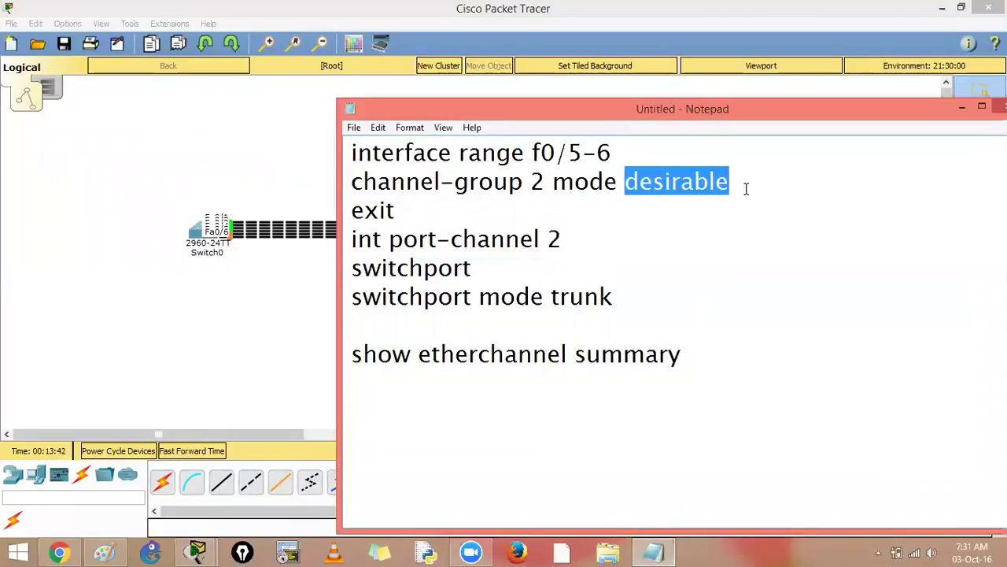
Leave configuration mode on Switch0 and run show etherchannel summary.
click(211, 229)
key(super+Up)
key(Return)
key(ctrl+z)
text(sh eth)
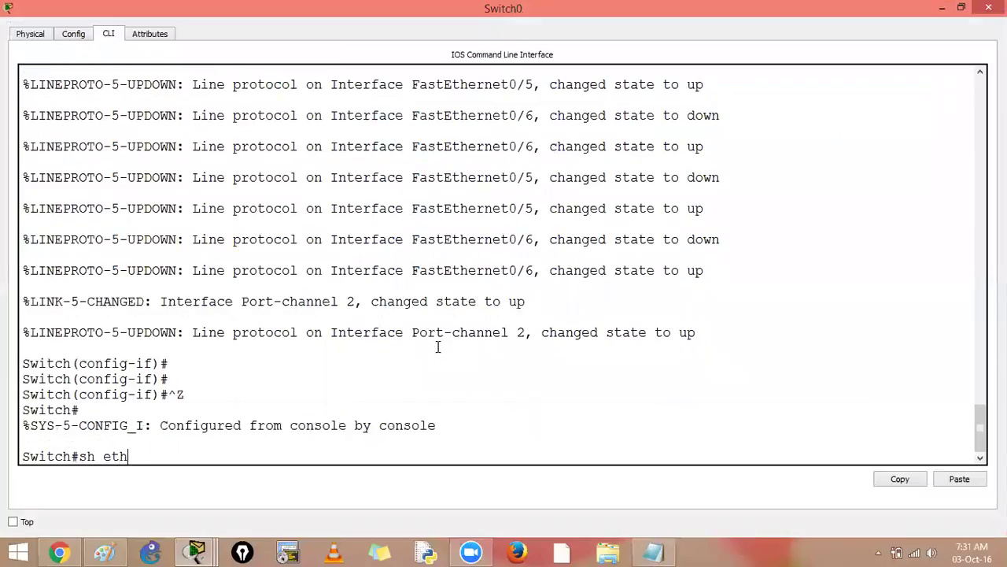
key(Tab)
text(sum)
key(Tab)
key(Return)
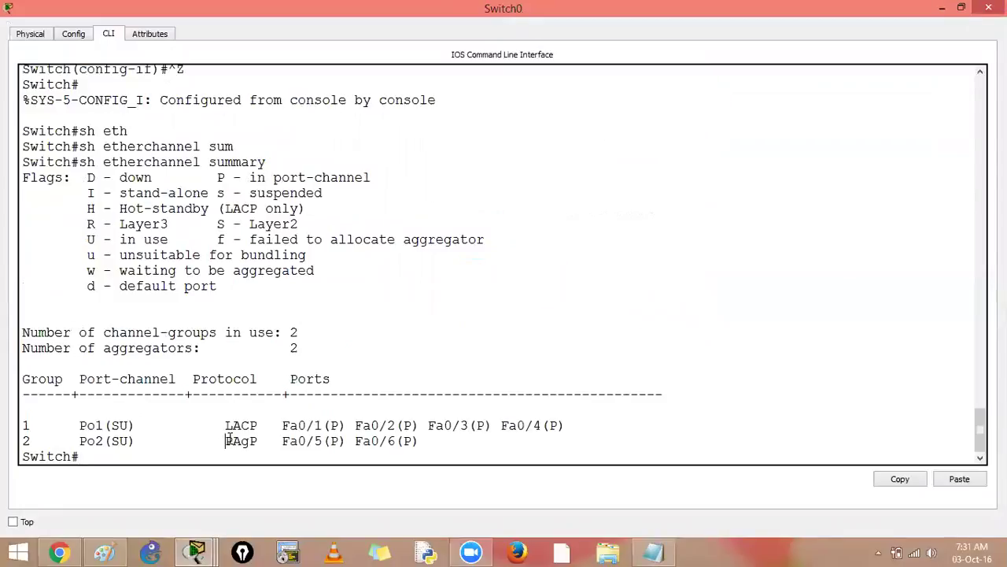
Highlight PAgP for Po2 and LACP for Po1 in Switch0's EtherChannel summary.
drag(226, 440, 266, 441)
click(272, 441)
drag(227, 425, 276, 426)
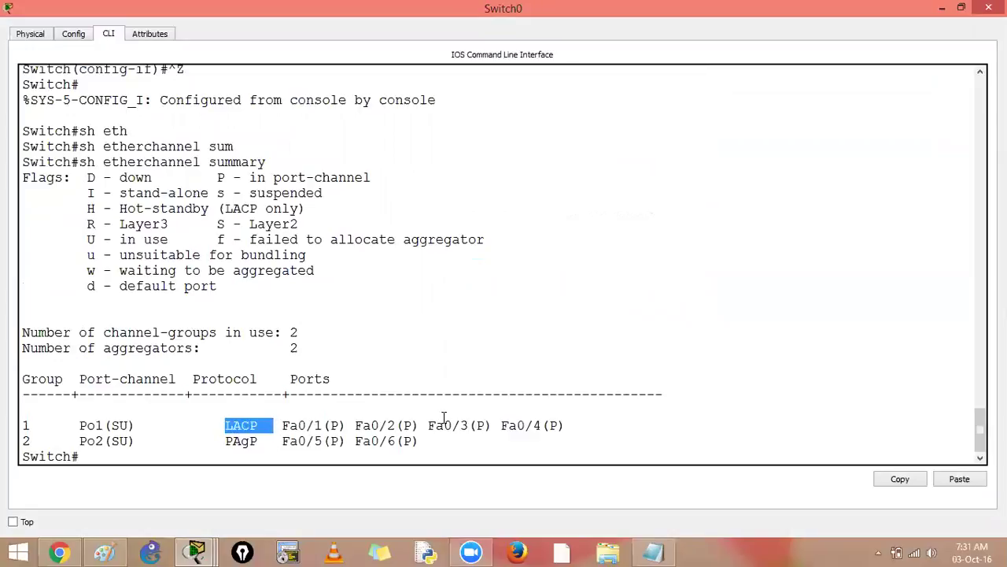
click(105, 552)
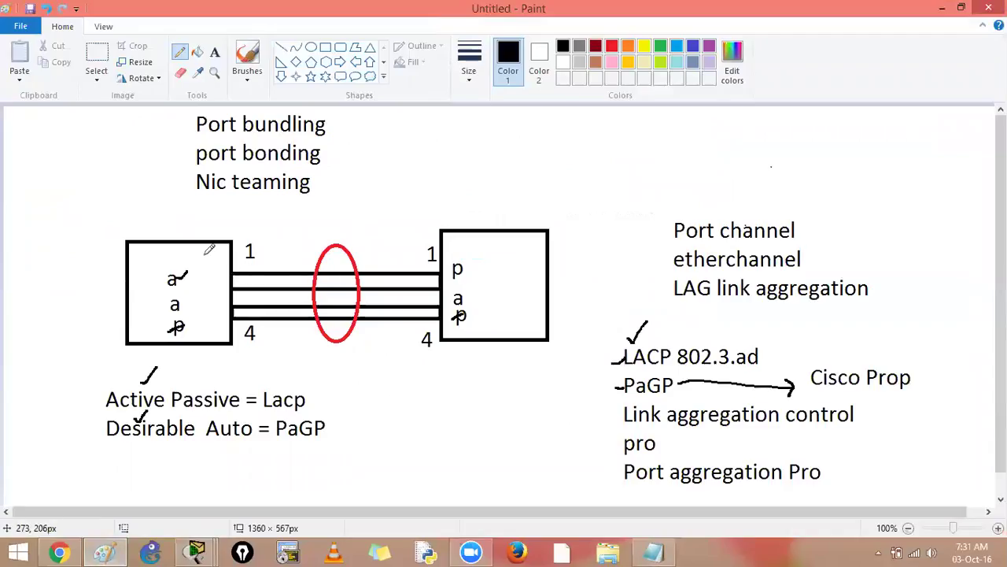
Add the text label 'a' in the left switch box and 'au' in the right box.
click(214, 52)
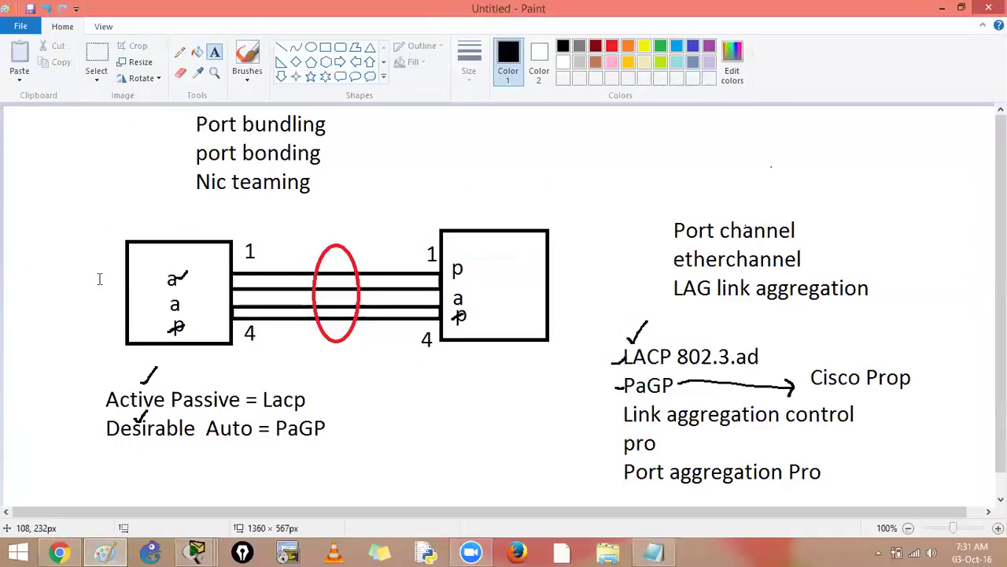
click(199, 240)
text(a)
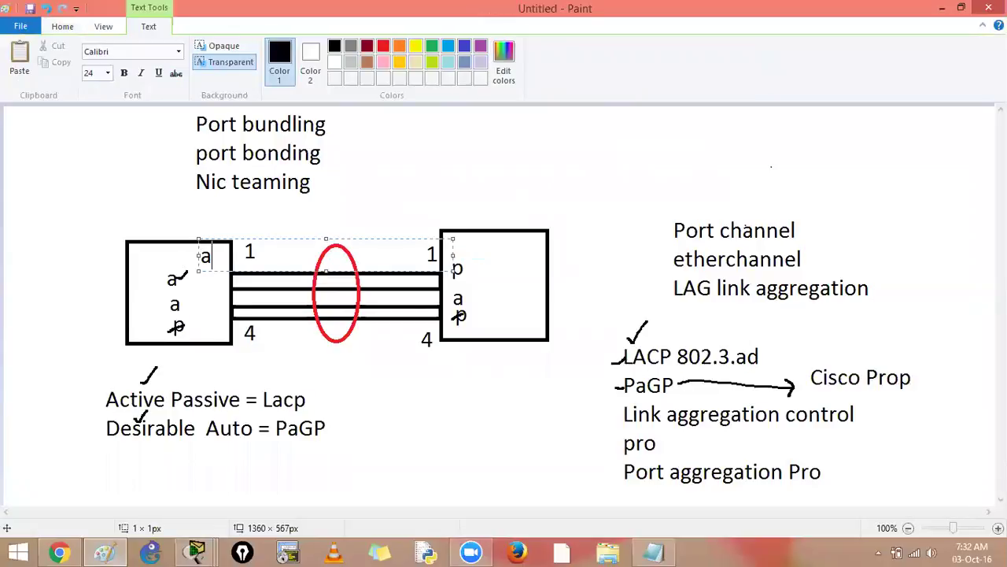
click(449, 231)
text(au)
click(272, 216)
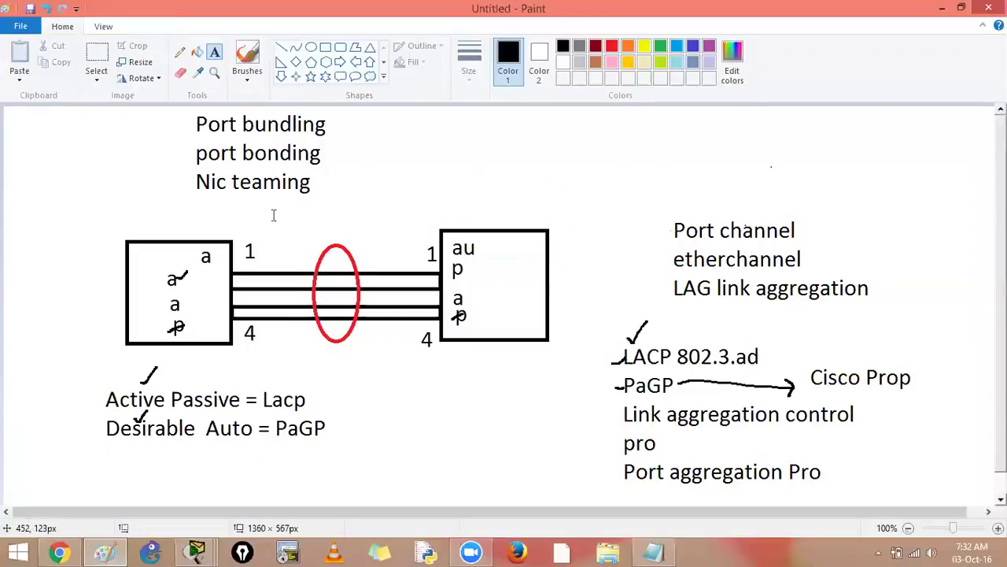